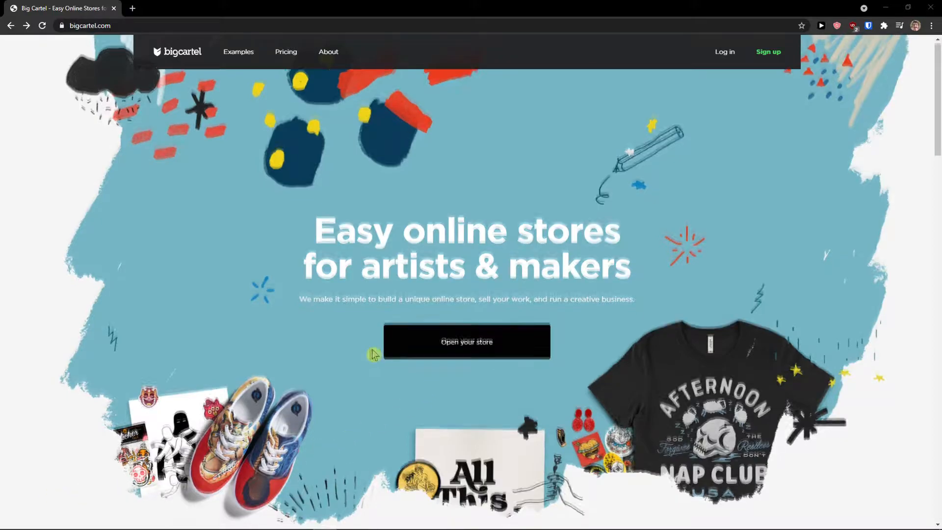
scroll(353, 349, down, 3)
scroll(353, 349, up, 3)
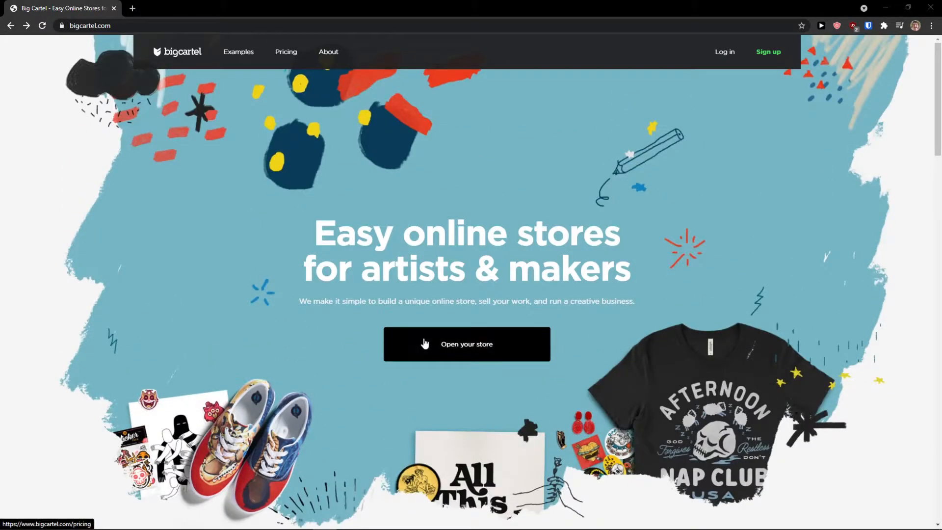
Review the Pricing page zoomed in and choose Sign up free on the Gold plan
click(442, 344)
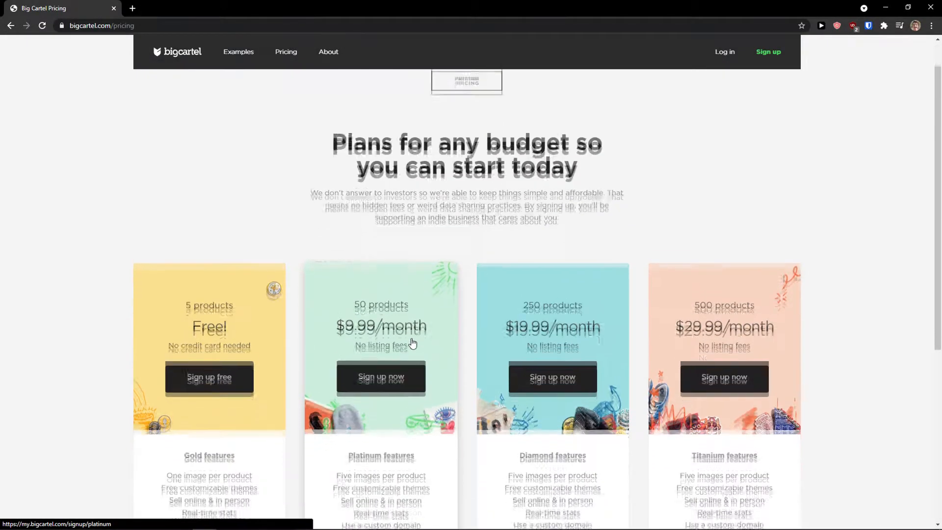
scroll(419, 343, down, 3)
scroll(412, 343, up, 3)
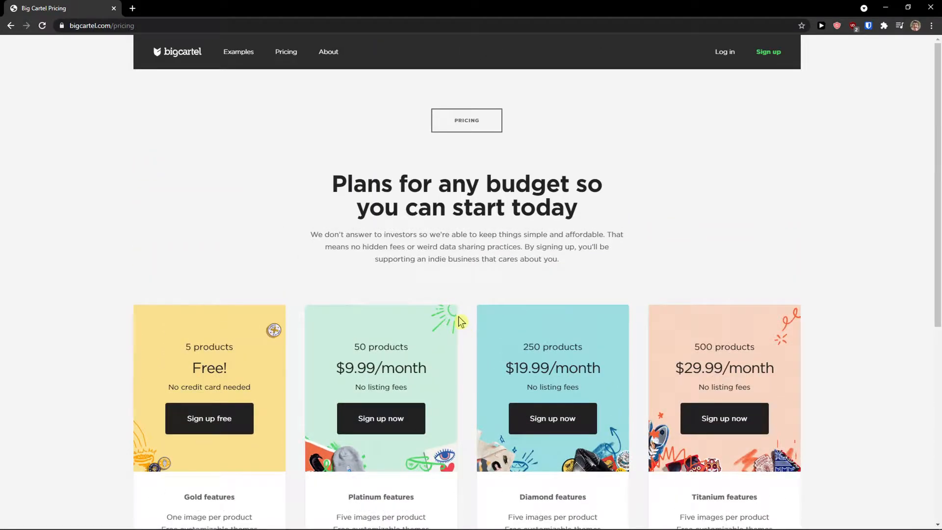
scroll(459, 317, down, 1)
scroll(453, 316, up, 1)
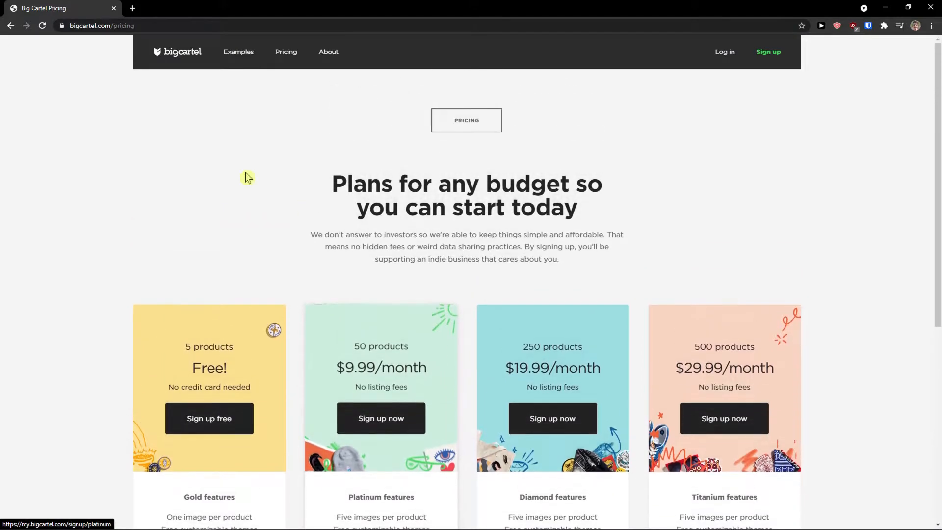
click(177, 53)
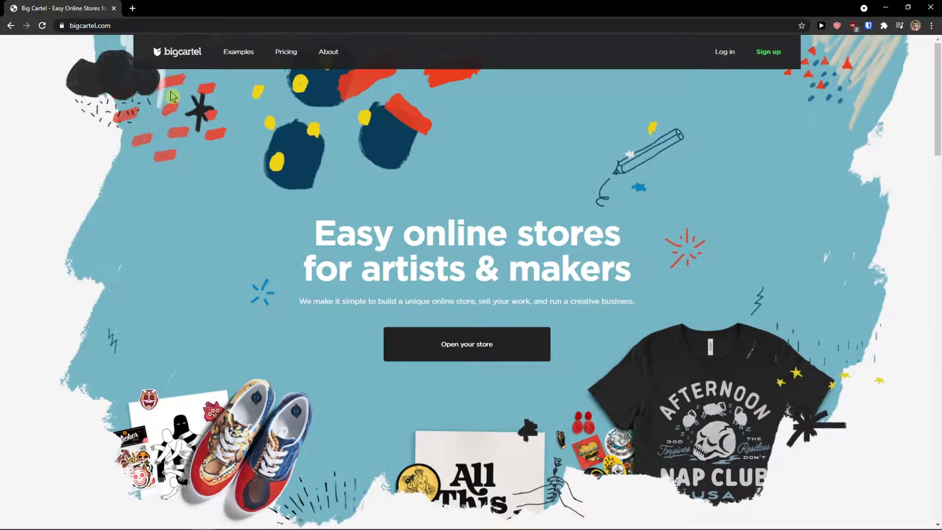
click(769, 51)
key(ctrl+plus)
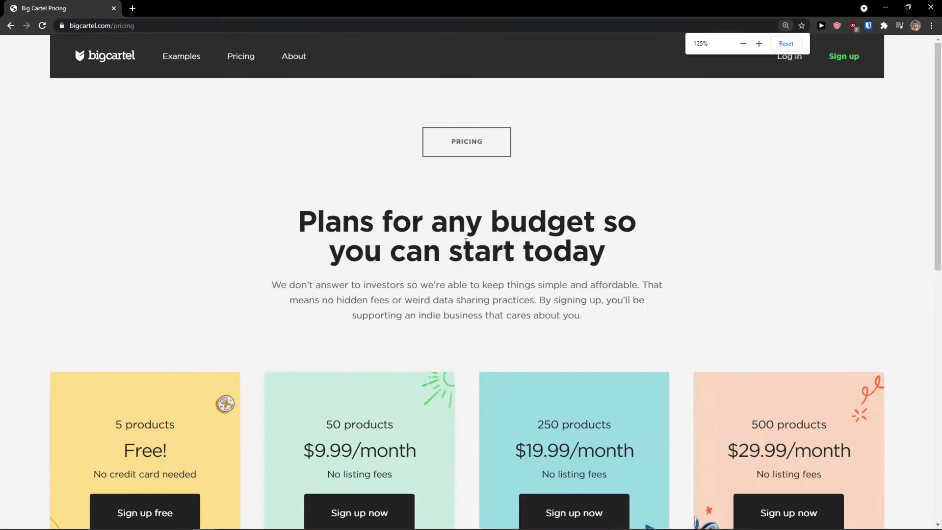
scroll(463, 244, down, 2)
scroll(462, 244, down, 2)
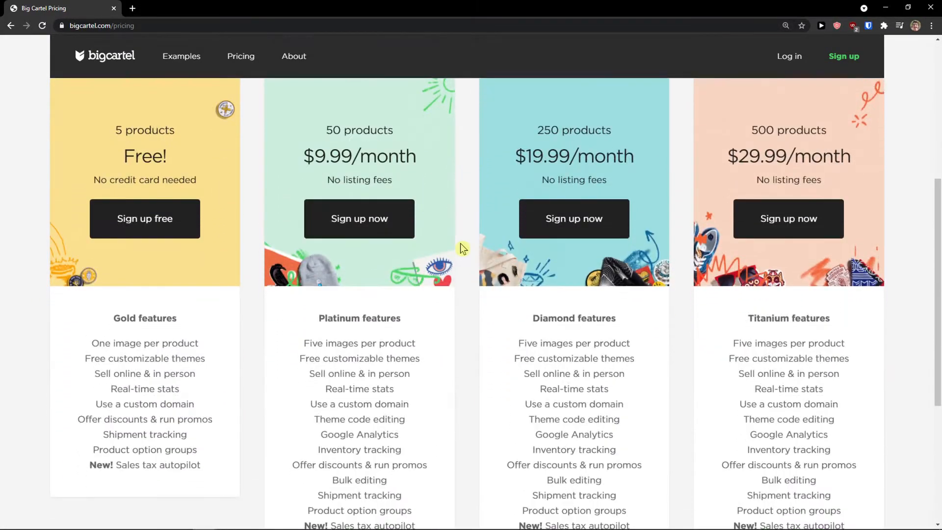
scroll(171, 221, up, 1)
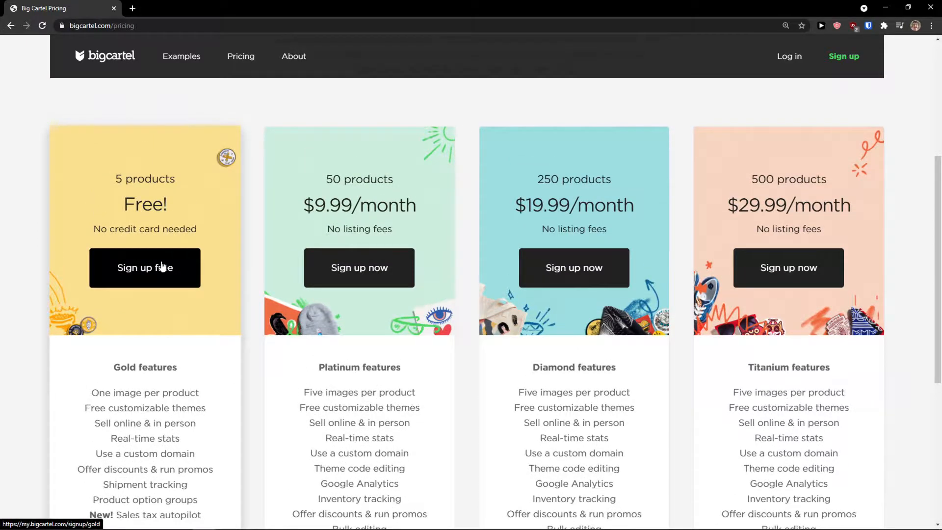
click(163, 266)
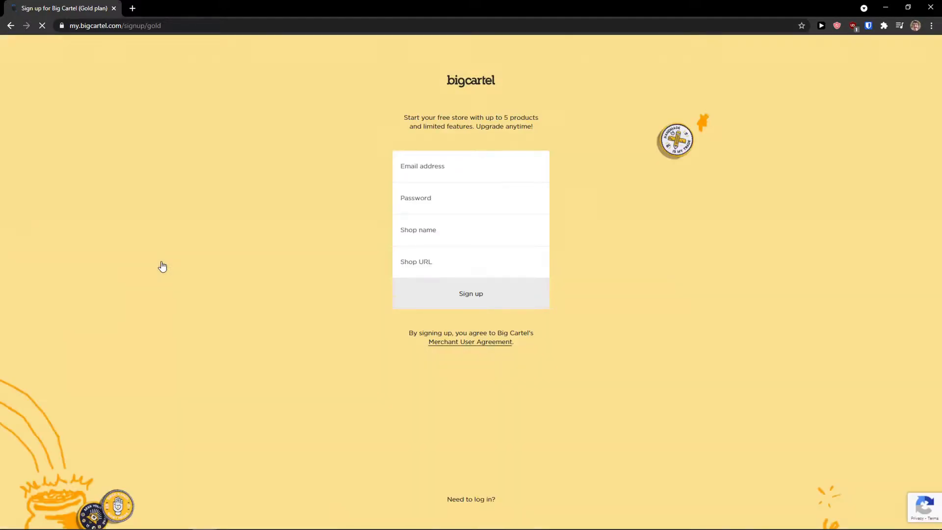
Fill the saved email, a password and the shop name, then create the shop
click(493, 177)
click(375, 166)
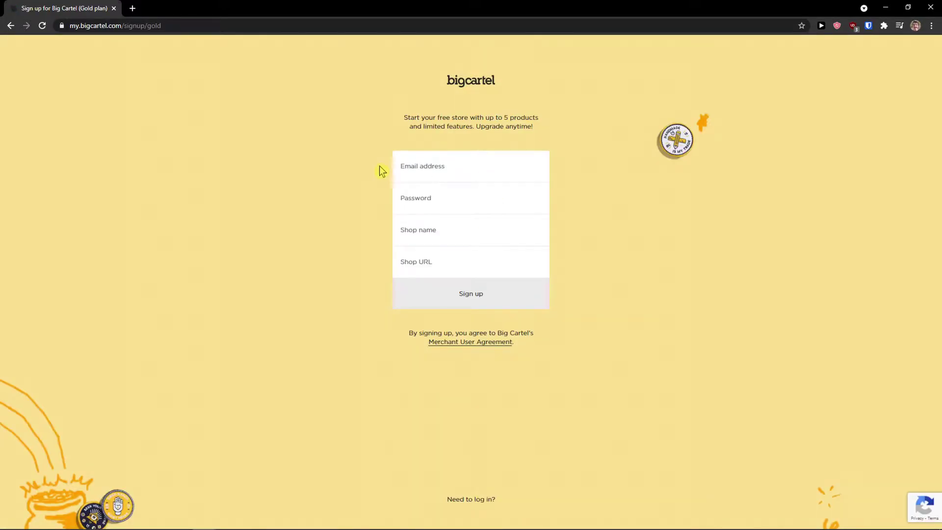
click(437, 170)
click(434, 196)
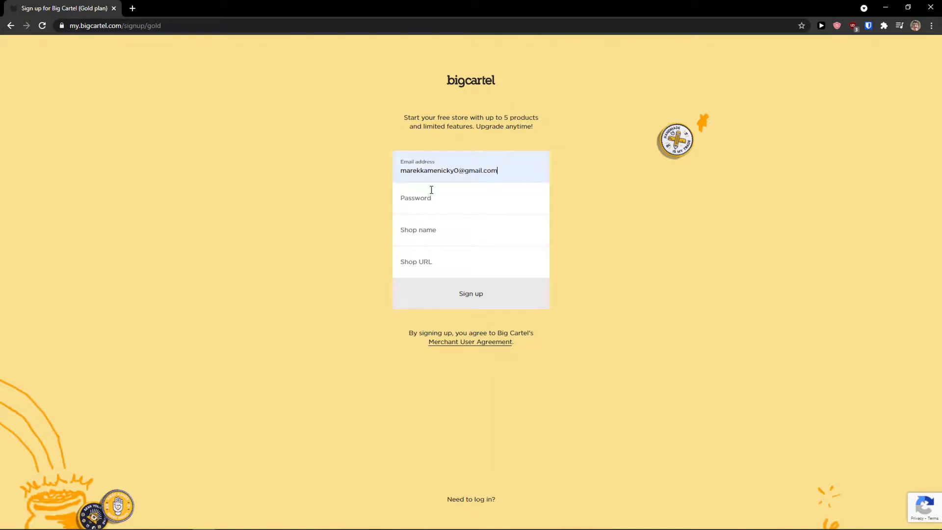
text(password)
key(Tab)
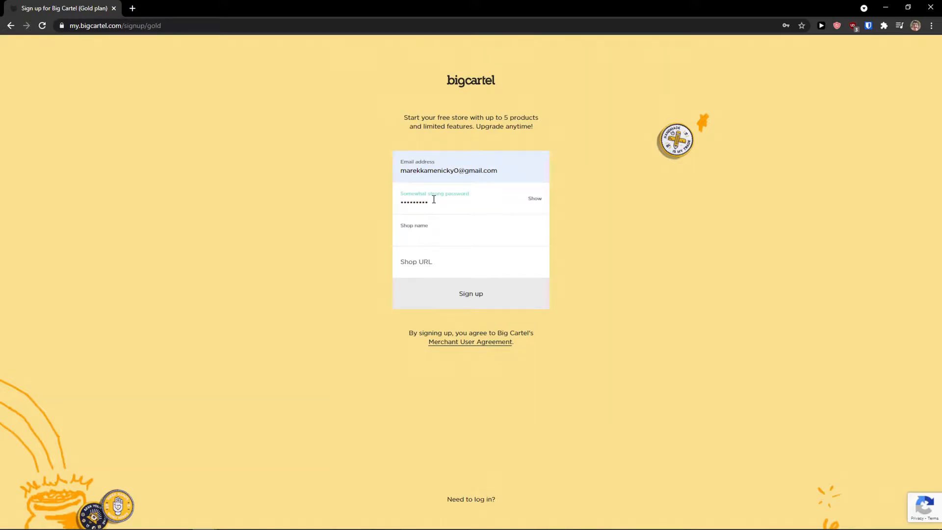
text(Mar)
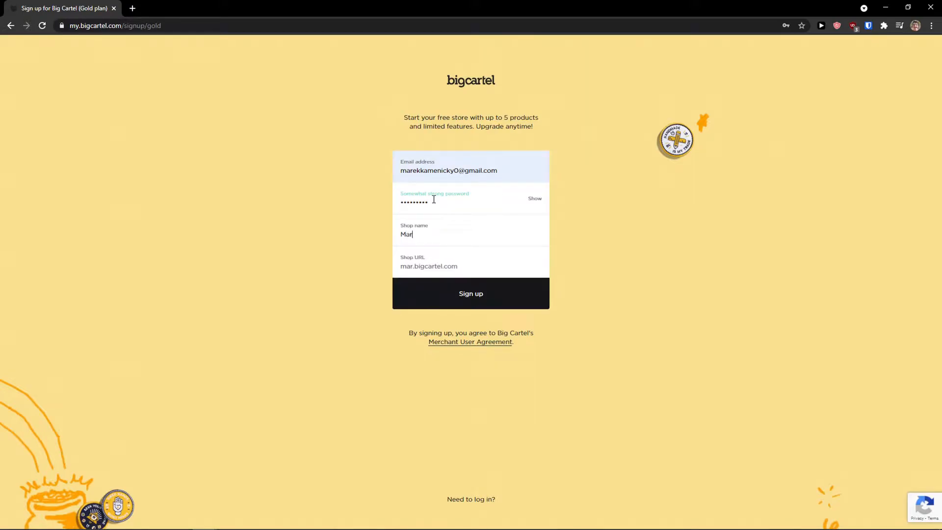
text(cusStonelius)
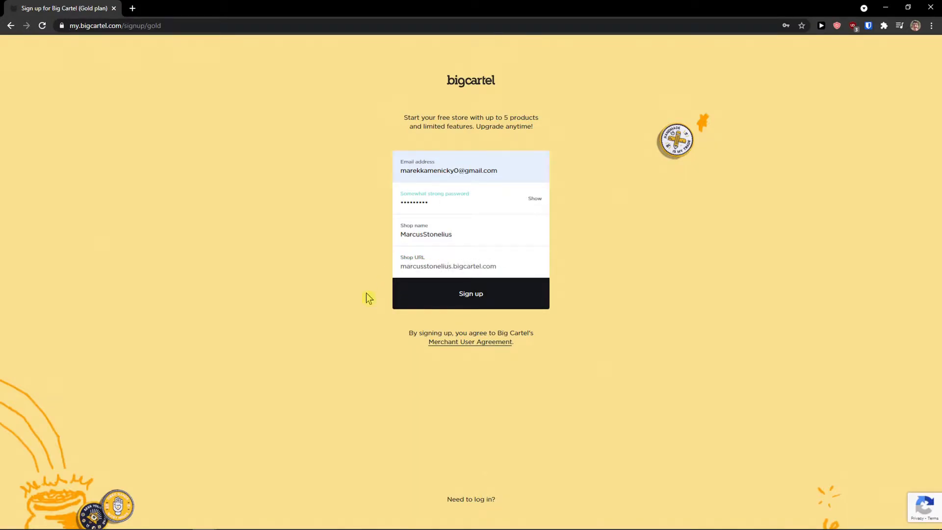
click(426, 298)
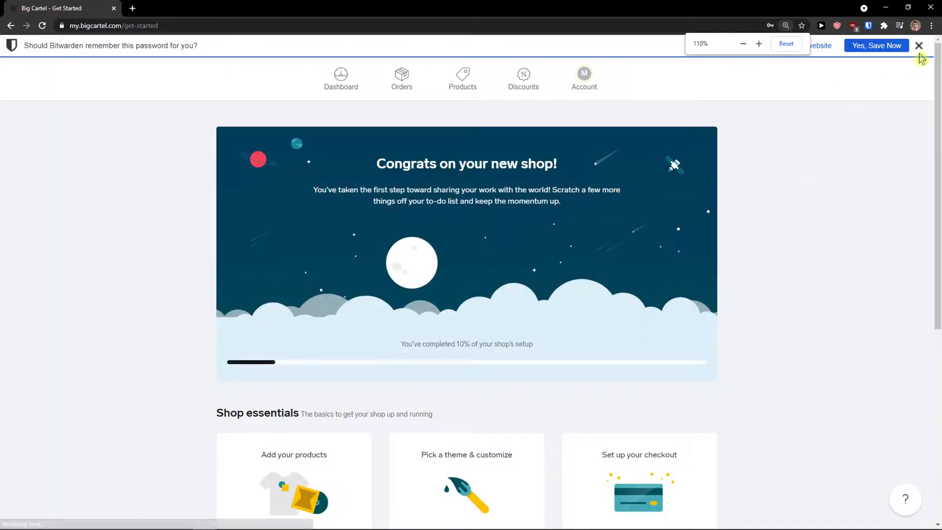
Dismiss the Bitwarden prompt and welcome chat, then start the Add your products step
click(919, 46)
scroll(685, 224, down, 5)
scroll(685, 225, down, 2)
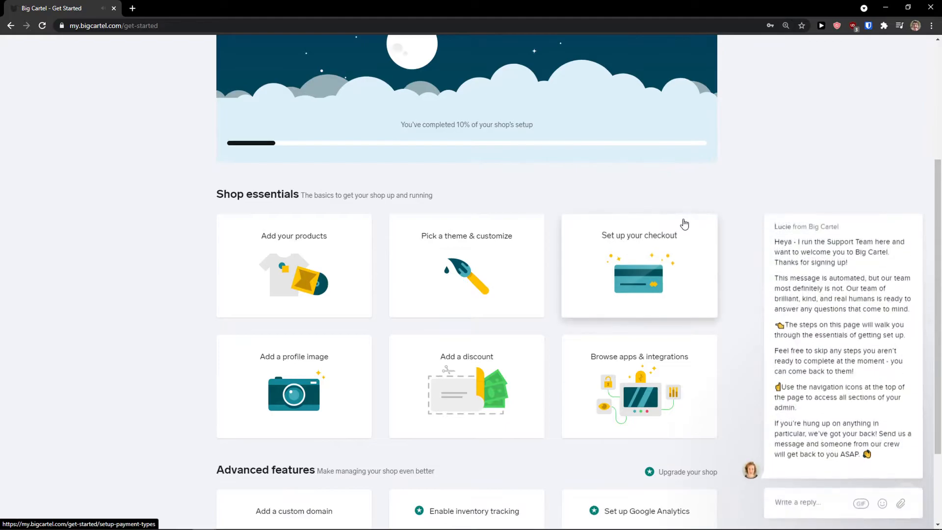
scroll(684, 225, up, 6)
scroll(672, 239, down, 3)
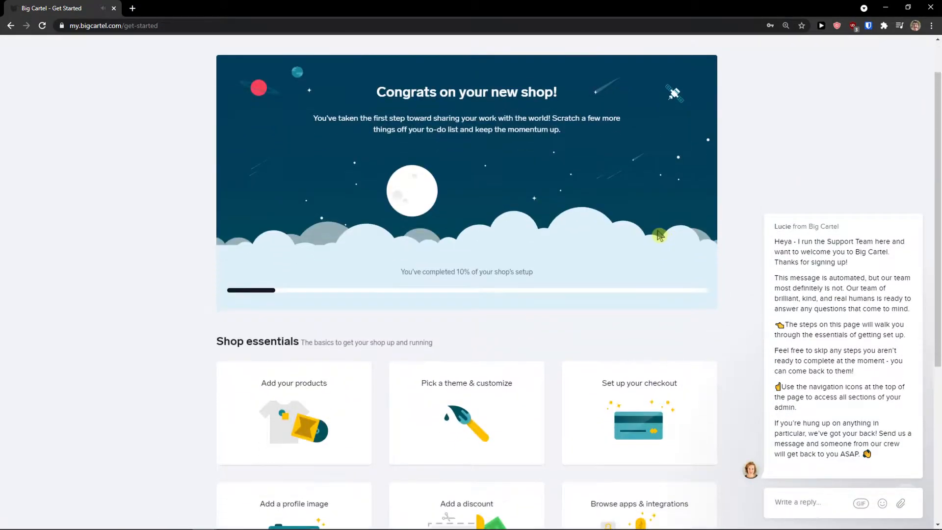
scroll(648, 229, down, 2)
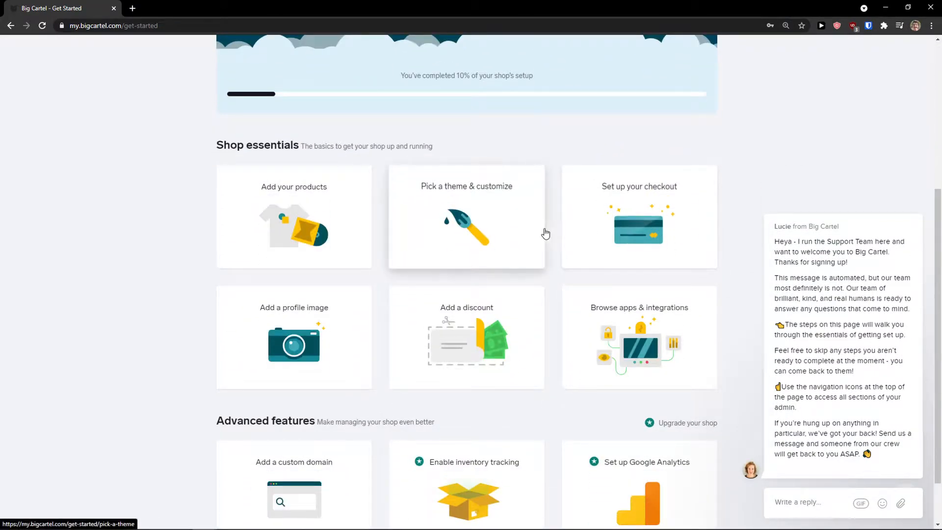
scroll(556, 229, down, 1)
scroll(557, 230, up, 2)
scroll(557, 230, up, 1)
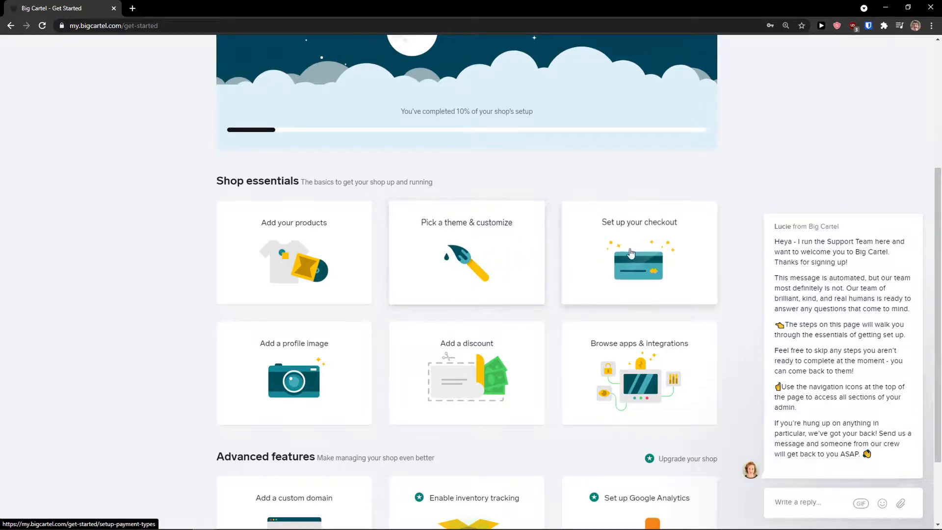
scroll(639, 258, down, 1)
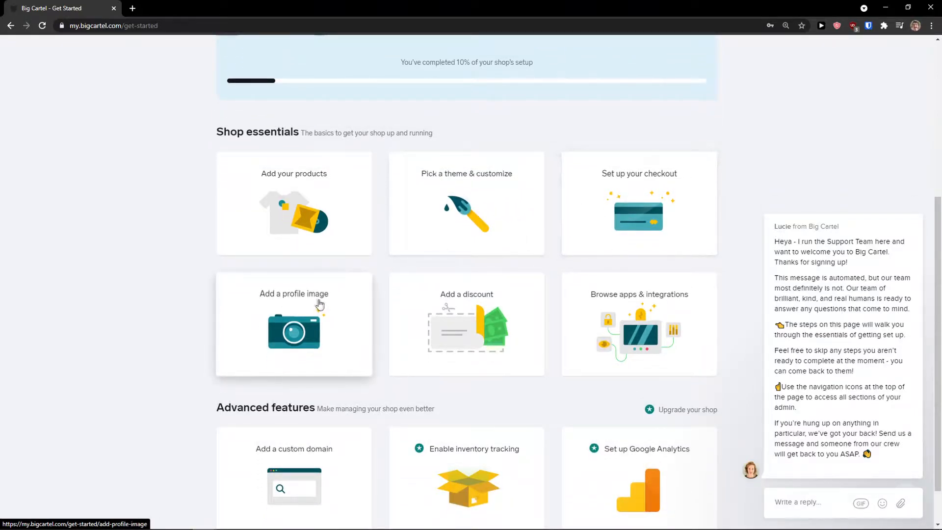
scroll(317, 345, up, 1)
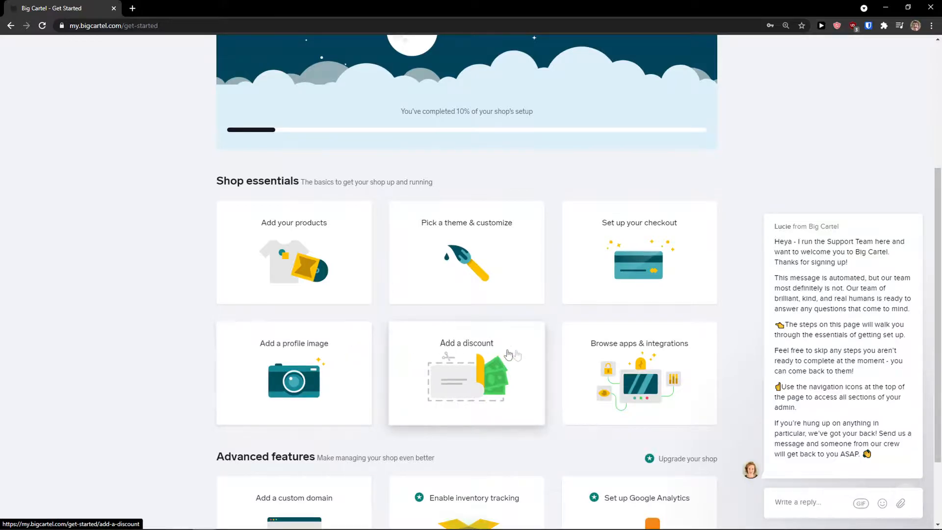
mouse_move(842, 346)
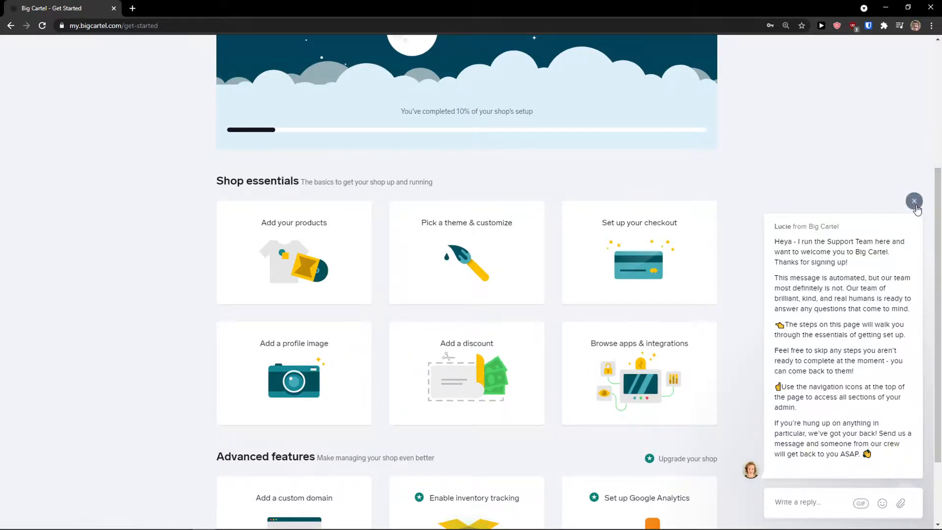
click(914, 201)
scroll(862, 258, up, 5)
scroll(801, 274, down, 2)
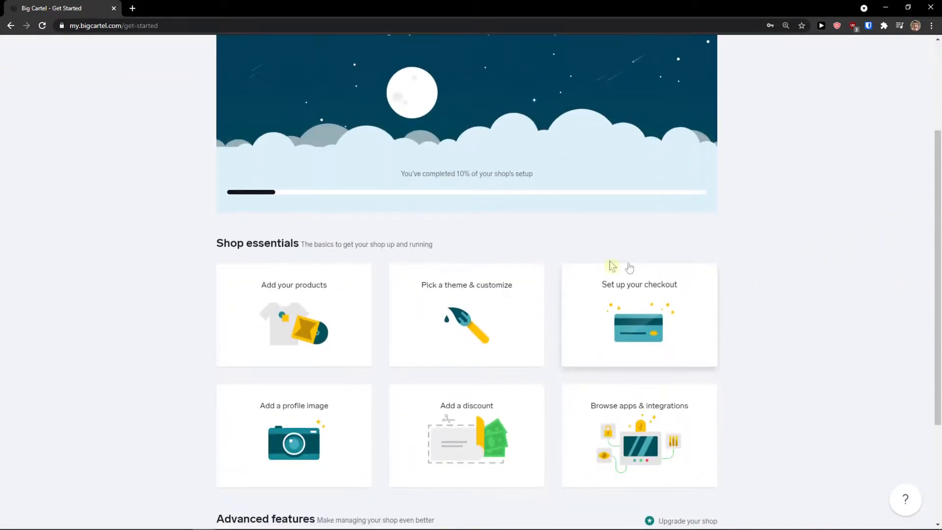
click(324, 261)
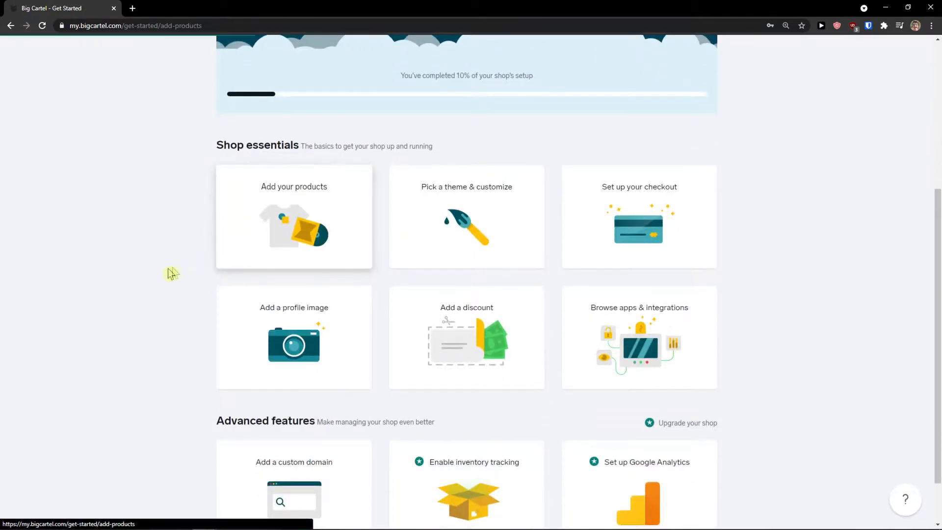
scroll(442, 257, down, 1)
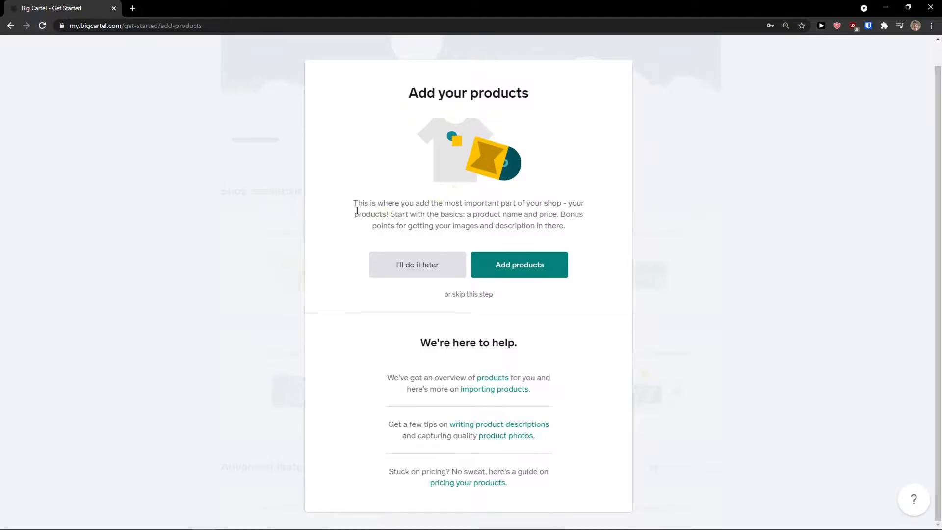
Continue to the empty Products page and start a blank New Product form
mouse_move(356, 212)
mouse_down()
mouse_move(579, 214)
mouse_move(388, 214)
mouse_up()
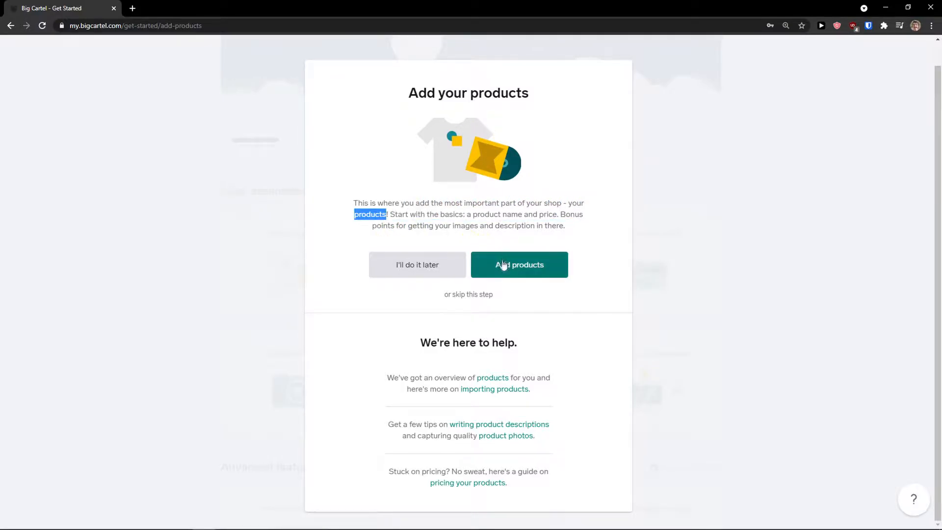
click(523, 269)
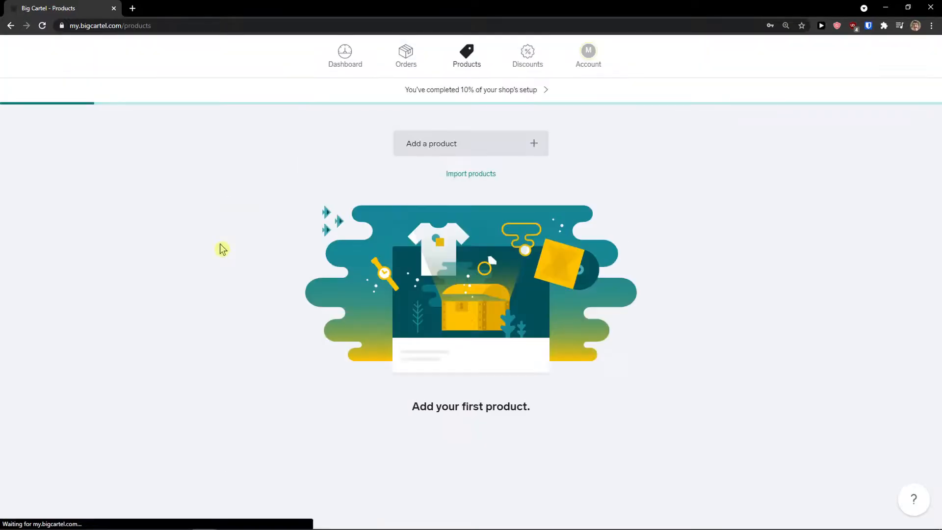
click(452, 144)
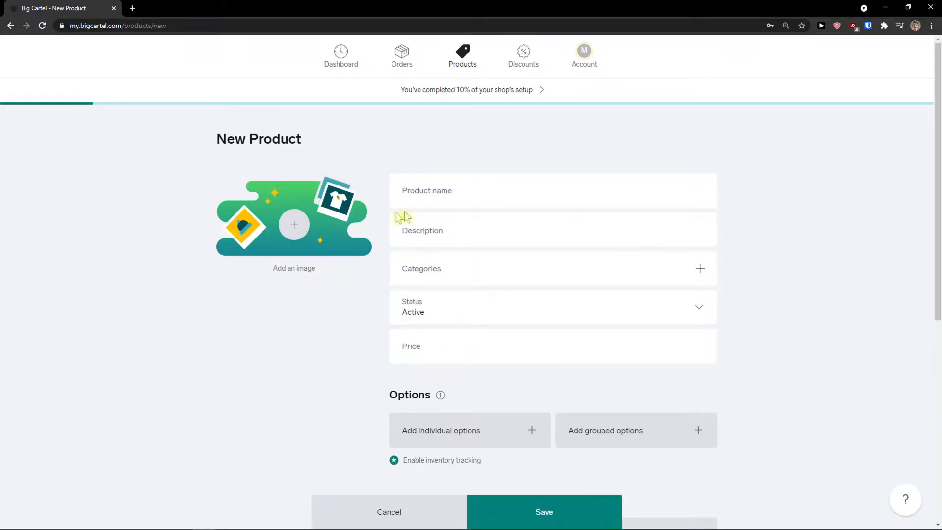
Name the product Nike Shoes, add the shoe photo from Desktop and describe it 'These shoes are perfect!'
click(433, 202)
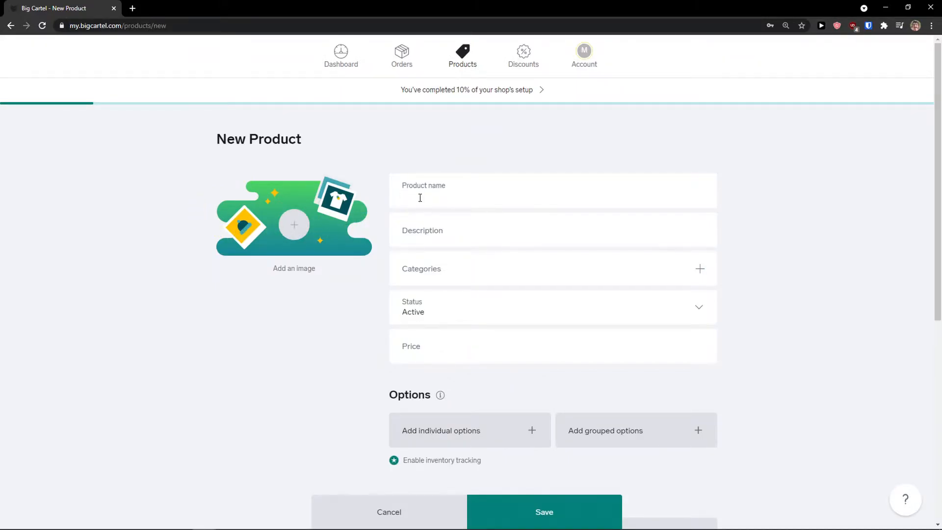
text(Nike Shoes)
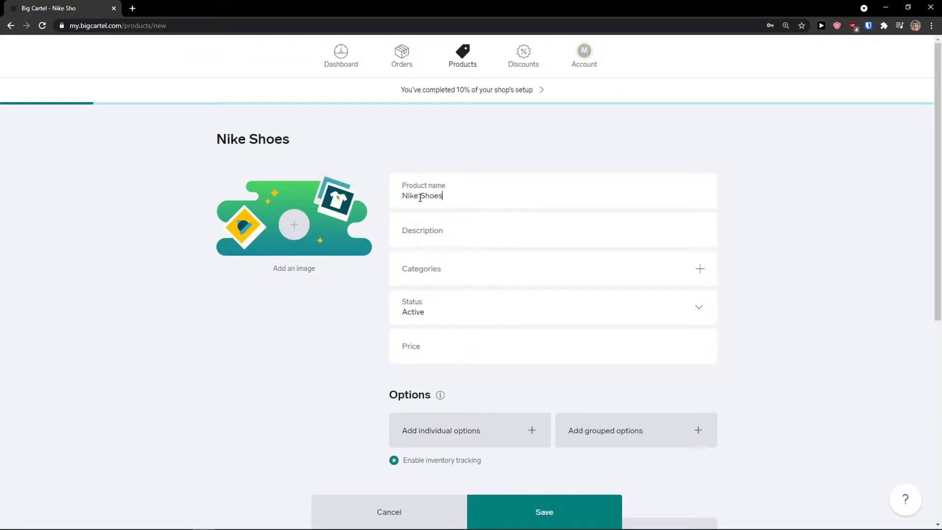
click(295, 227)
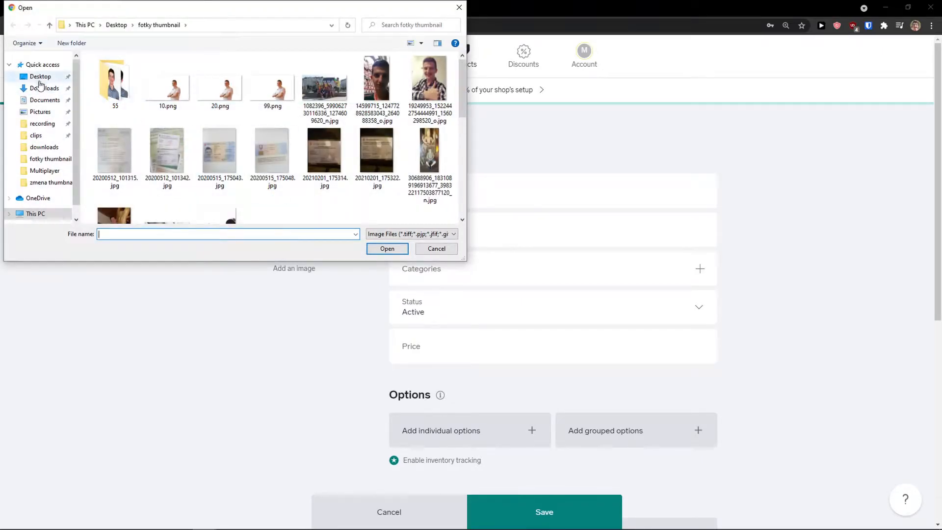
click(40, 77)
scroll(221, 147, down, 2)
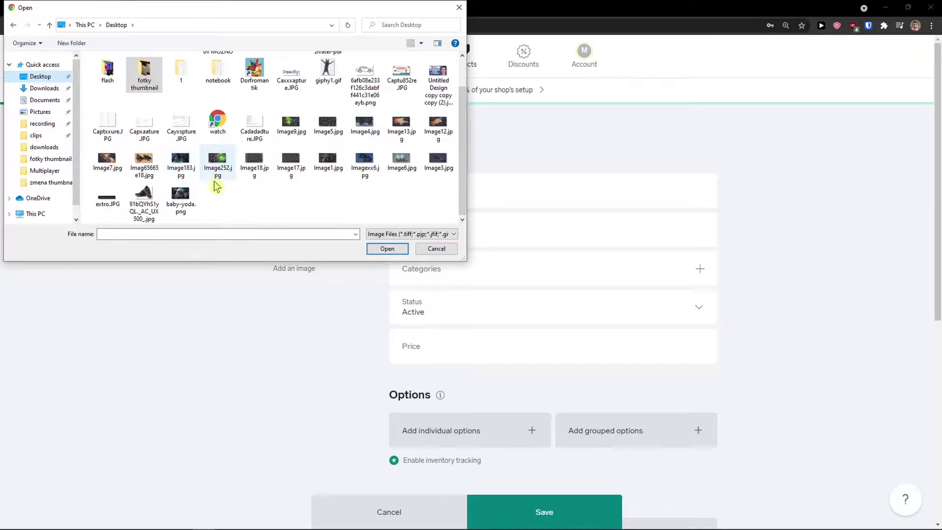
double_click(149, 203)
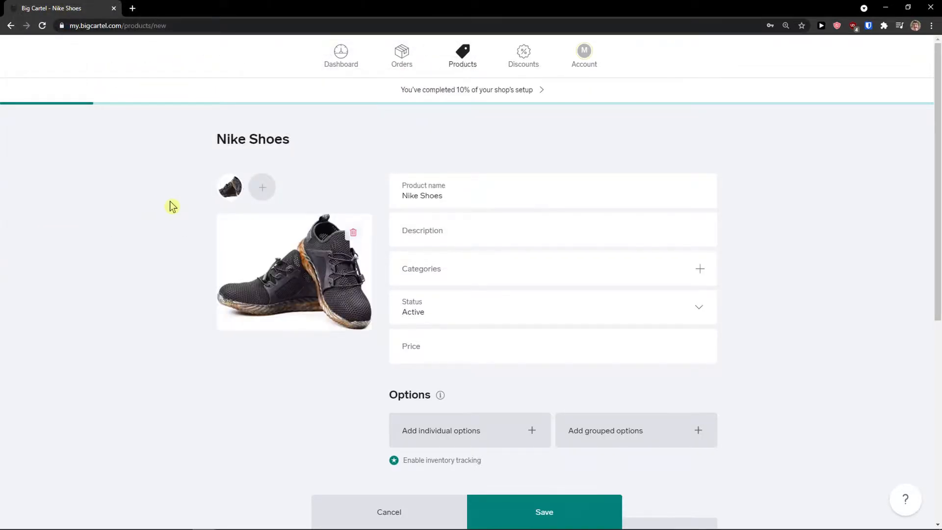
click(437, 232)
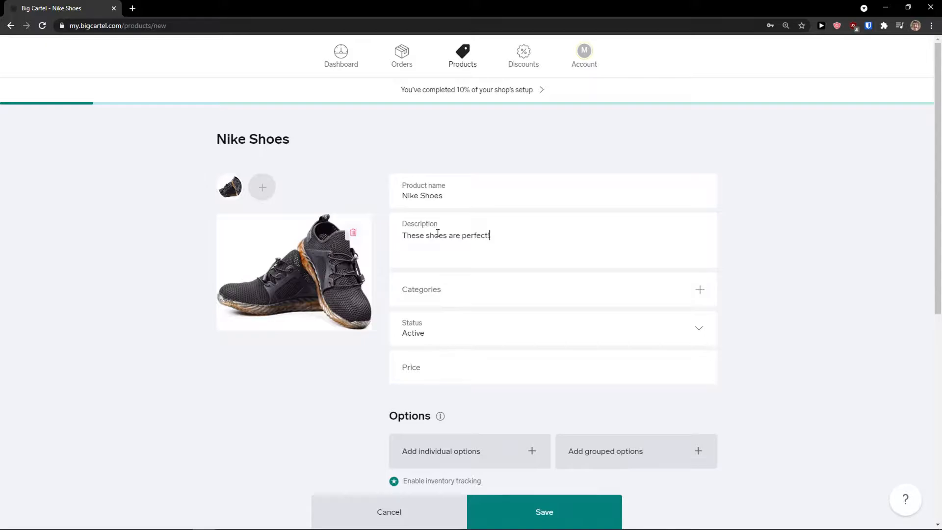
scroll(449, 289, down, 1)
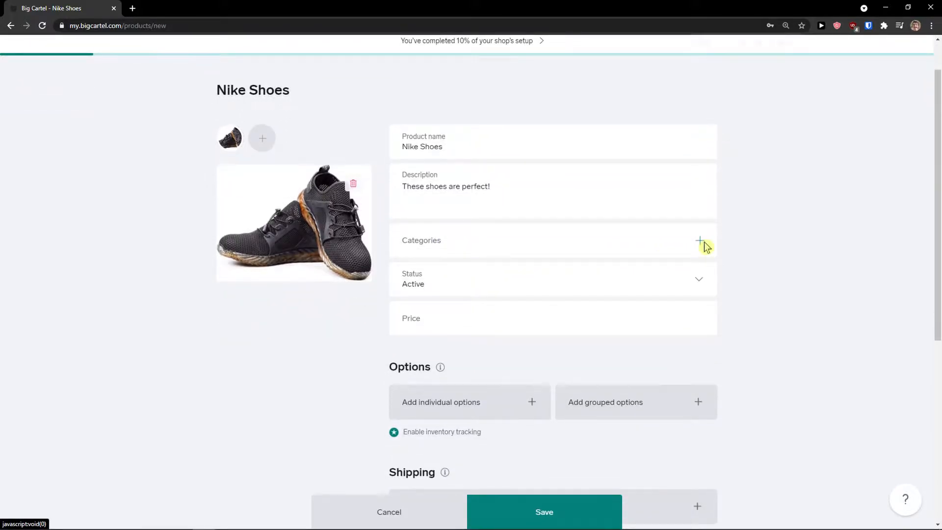
scroll(703, 245, up, 2)
Create a new Shoes category via Manage categories and assign it to Nike Shoes
click(699, 285)
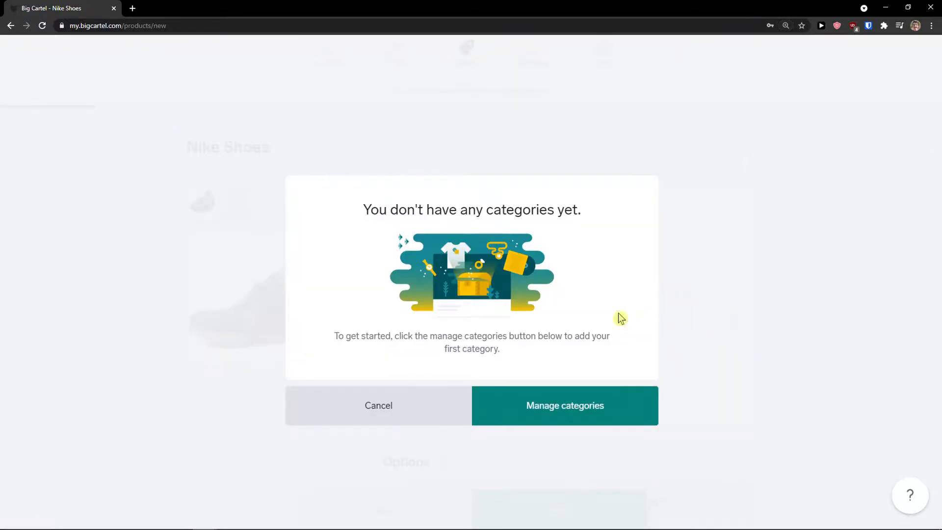
drag(364, 211, 581, 213)
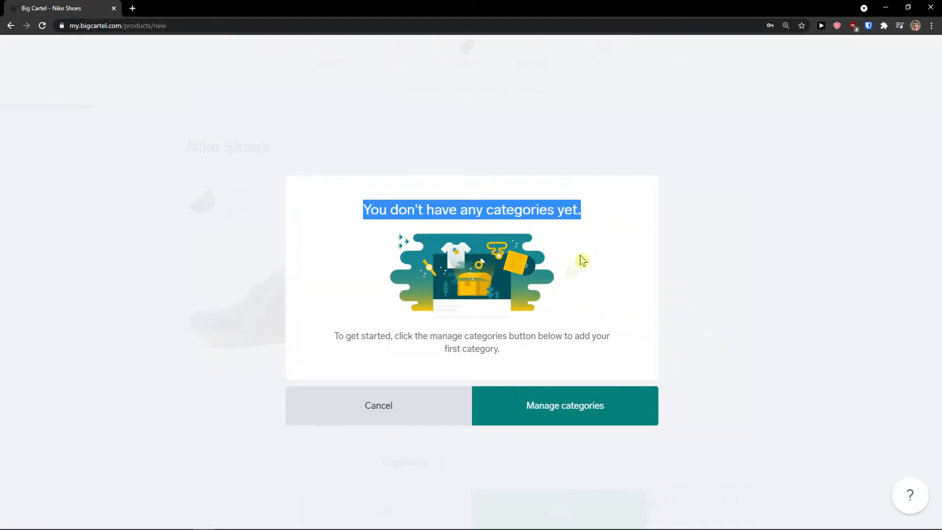
drag(346, 338, 493, 350)
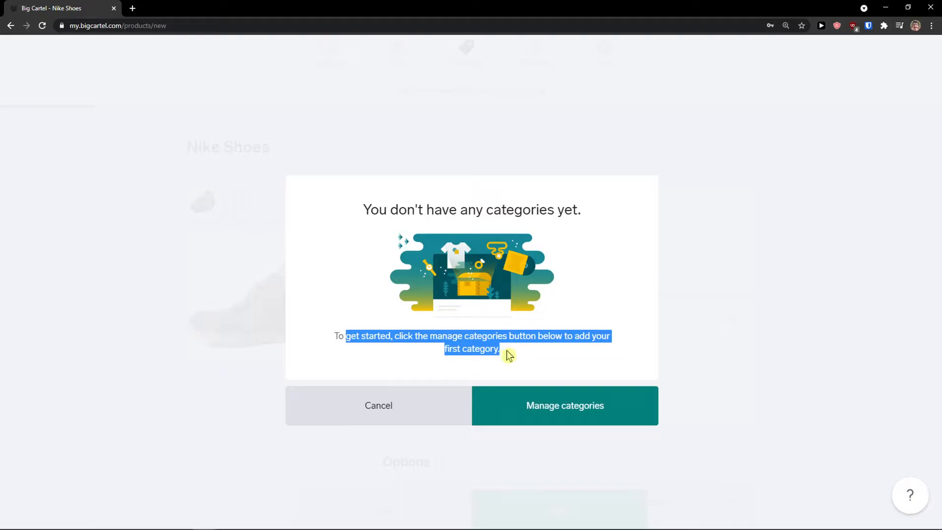
click(545, 406)
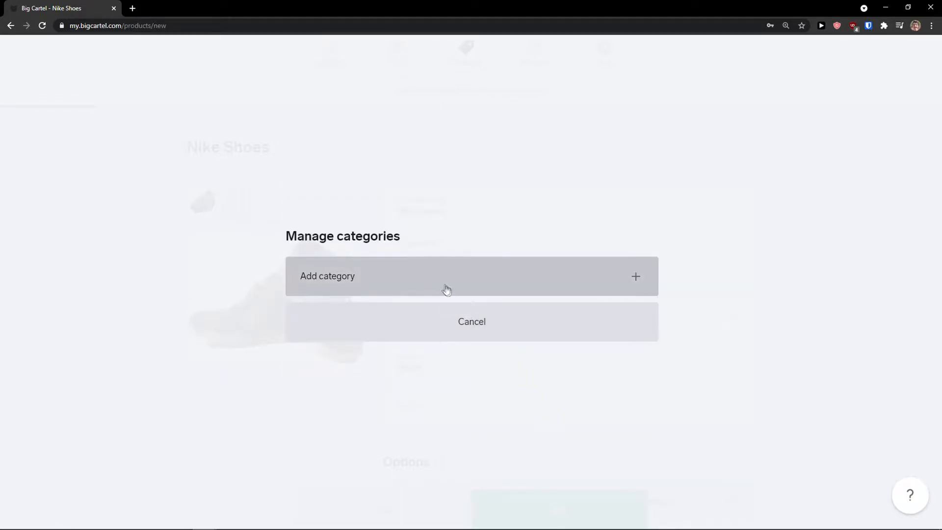
click(435, 276)
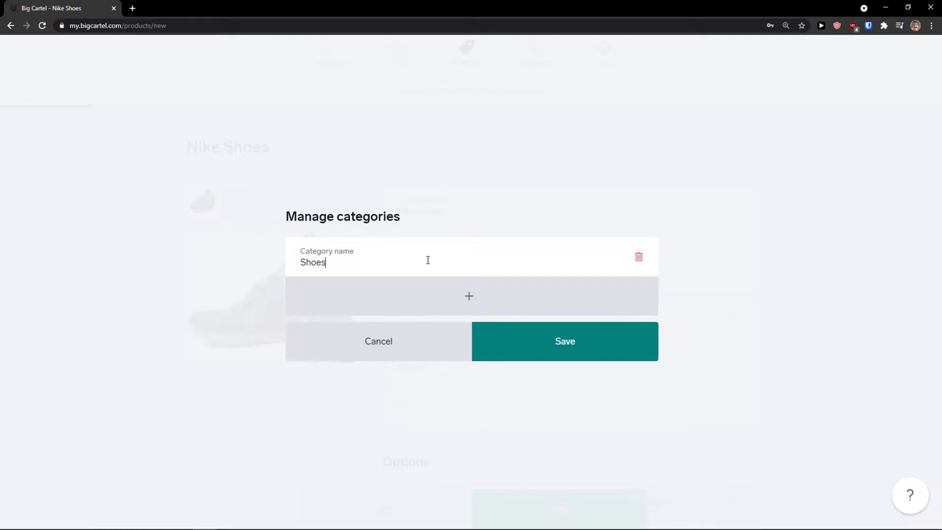
click(519, 343)
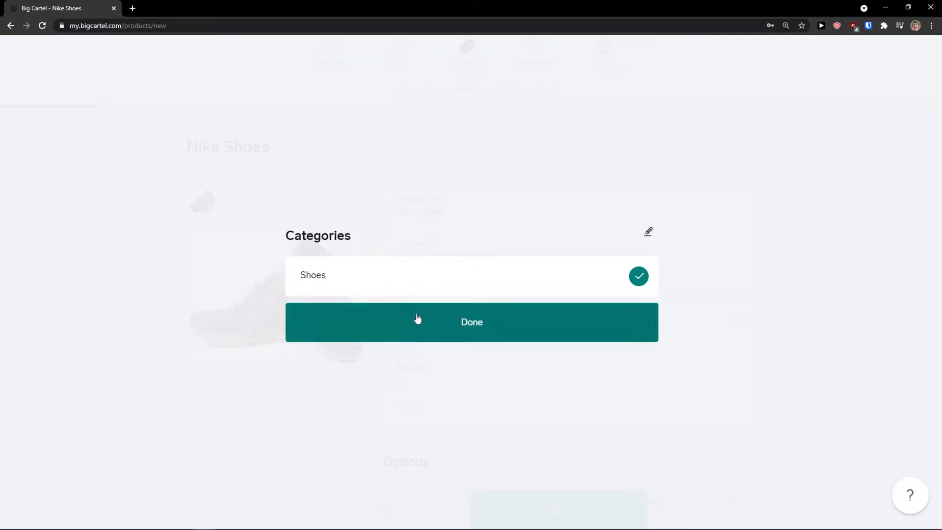
click(415, 321)
scroll(258, 310, down, 3)
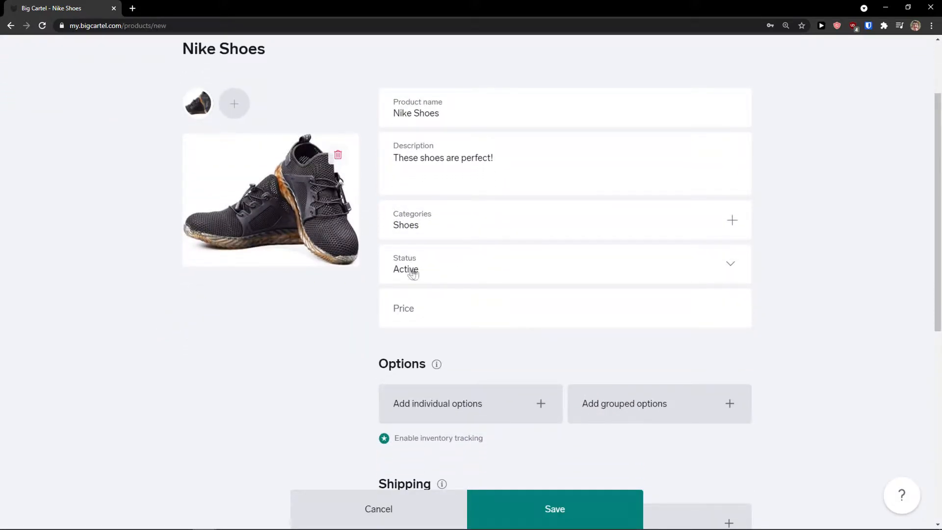
Keep the status Active and set the Nike Shoes price to €50.00
click(454, 272)
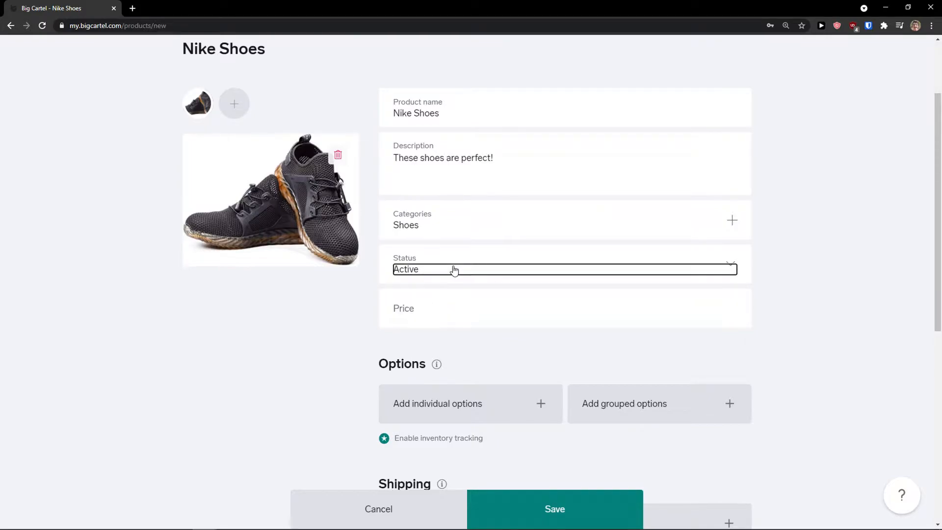
click(454, 271)
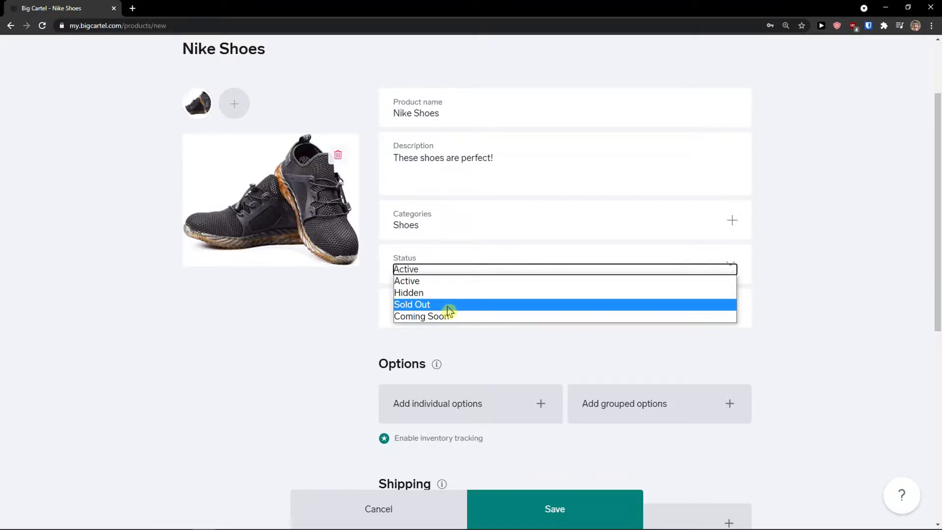
click(358, 316)
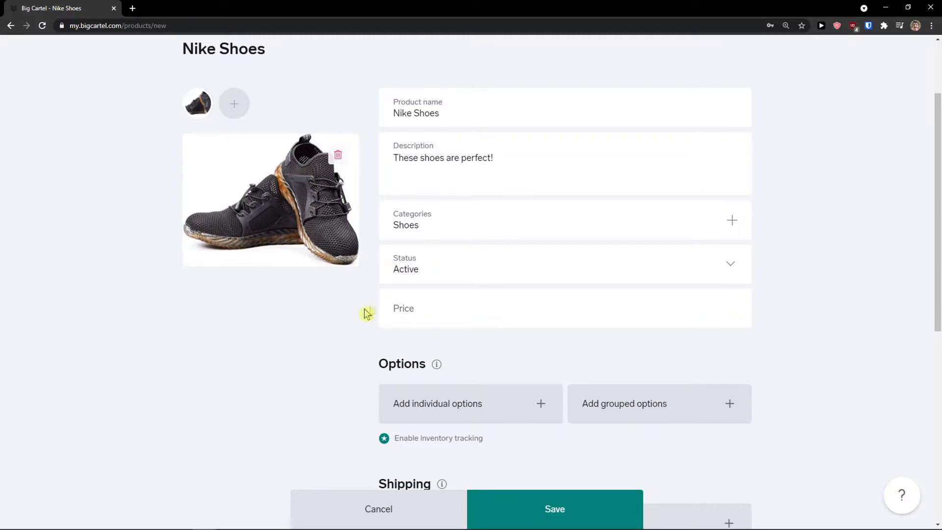
click(413, 309)
click(429, 307)
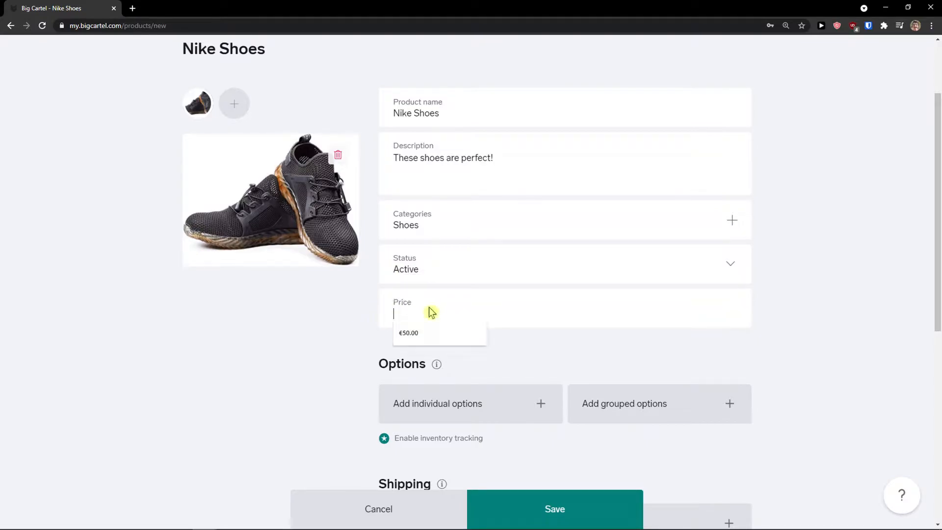
text(50)
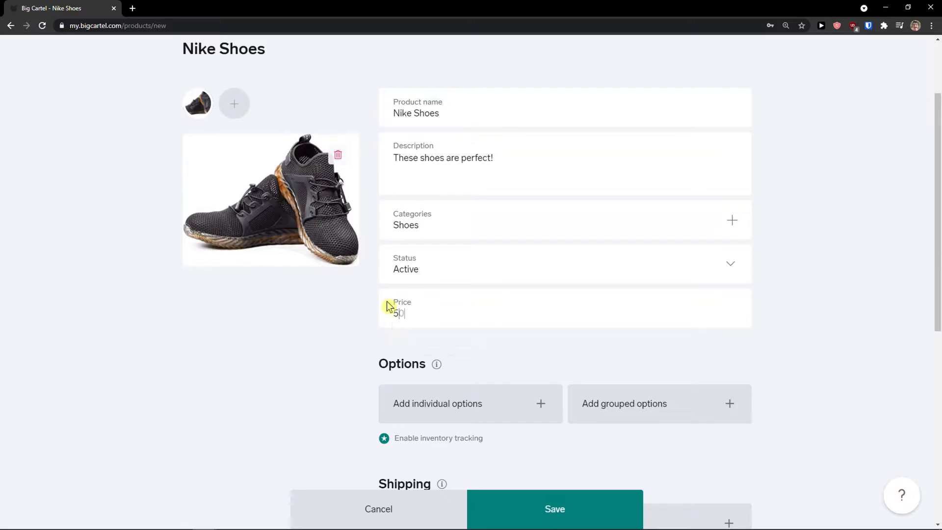
click(364, 334)
scroll(369, 332, down, 1)
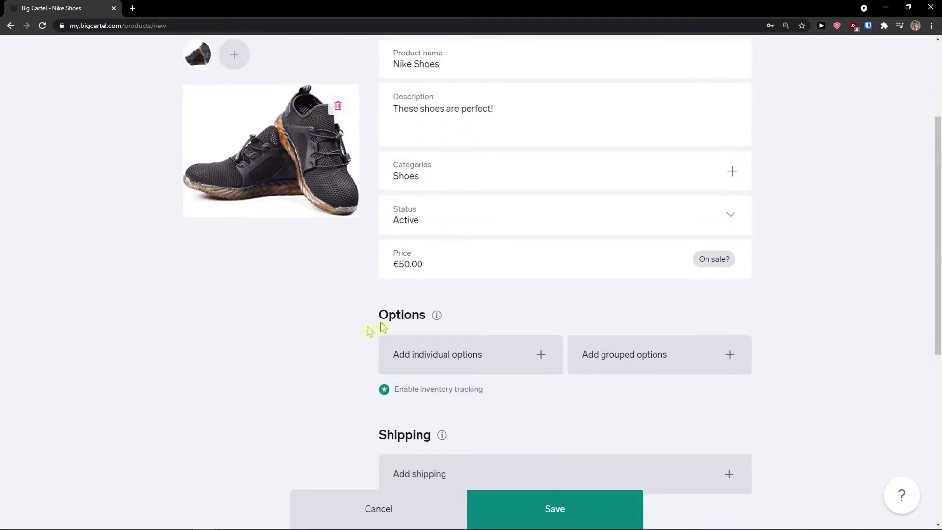
Toggle On sale? on and off, leaving the product not on sale
click(712, 263)
click(719, 263)
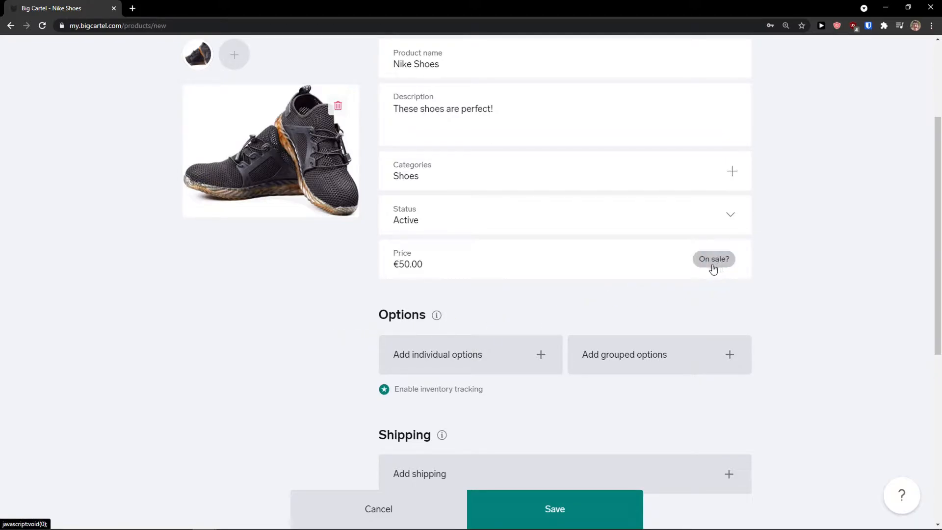
click(713, 266)
click(705, 261)
click(716, 259)
scroll(545, 309, down, 1)
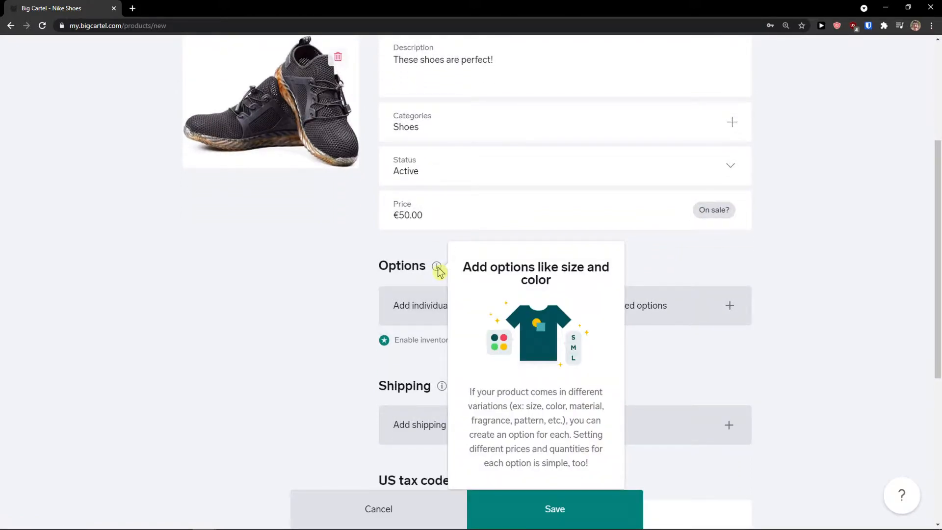
scroll(431, 274, down, 1)
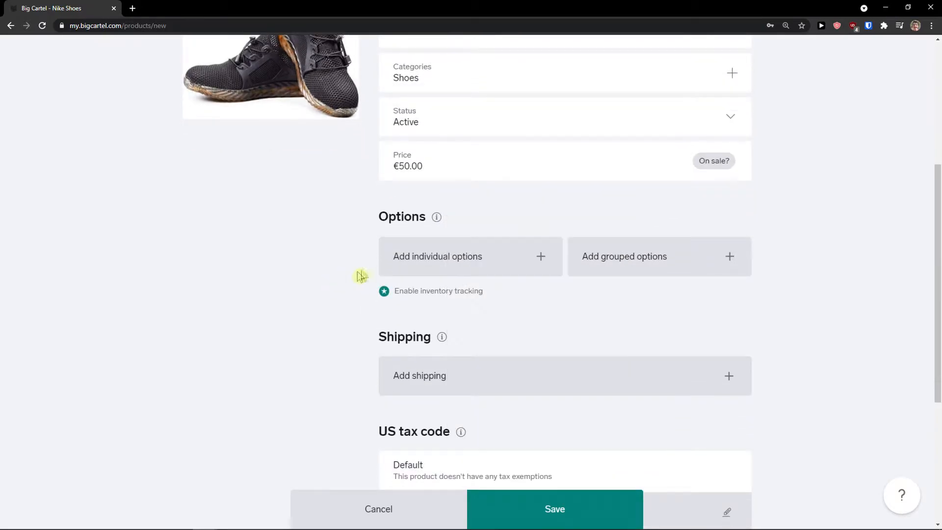
scroll(541, 263, down, 1)
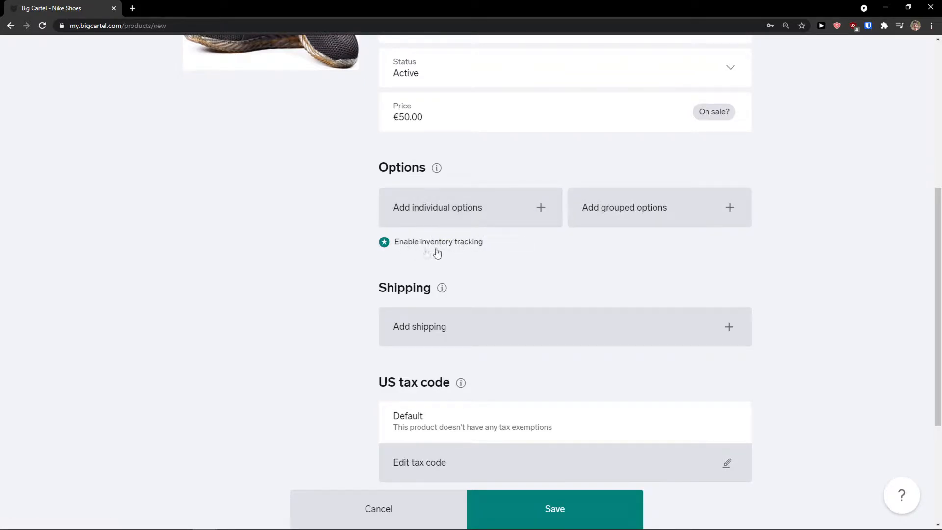
scroll(488, 256, up, 1)
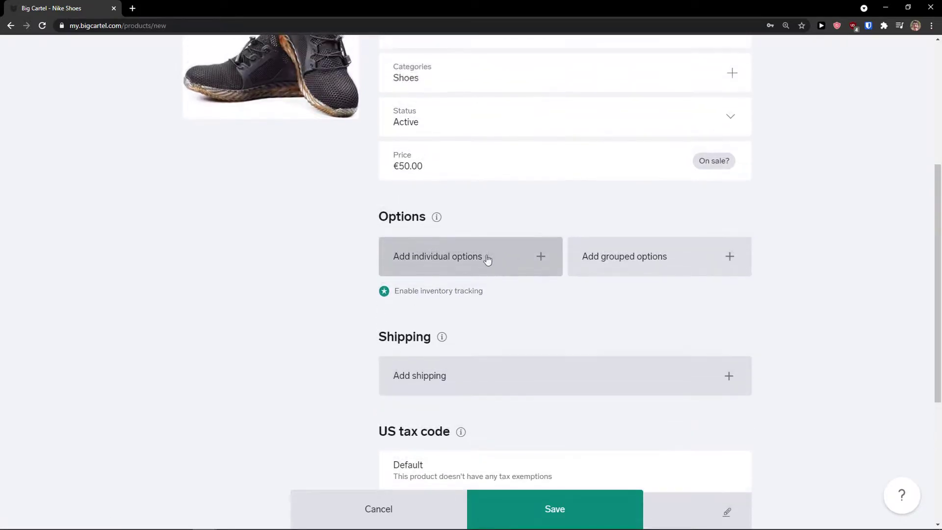
Add a Green individual option priced €65.00 plus a second empty option row
click(542, 259)
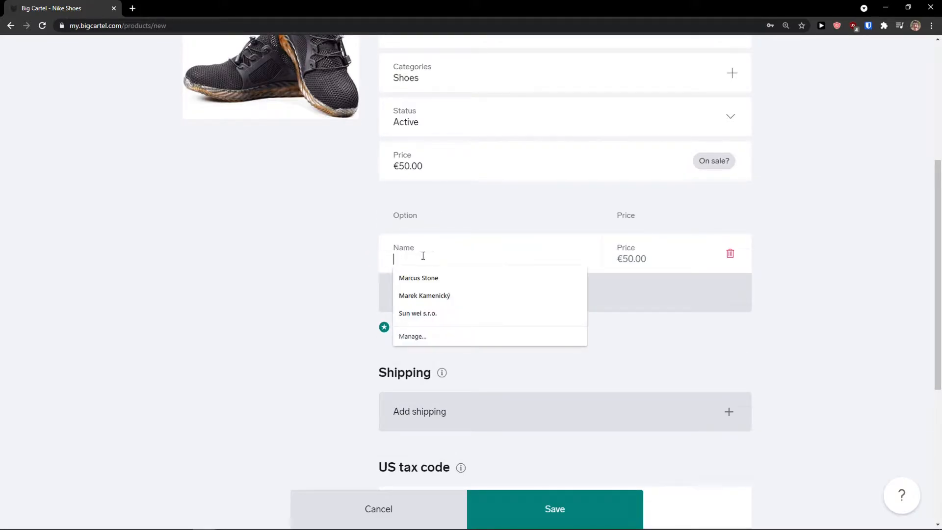
click(366, 262)
click(421, 255)
text(C)
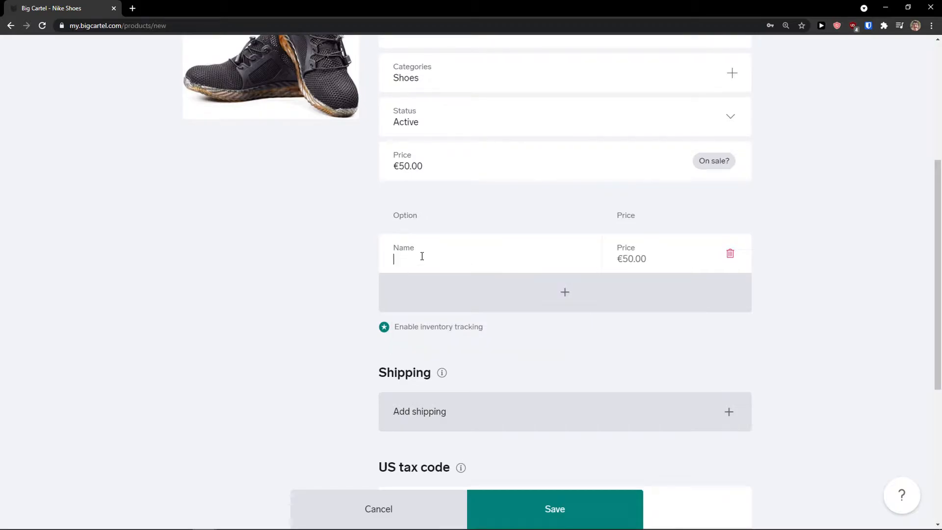
click(565, 292)
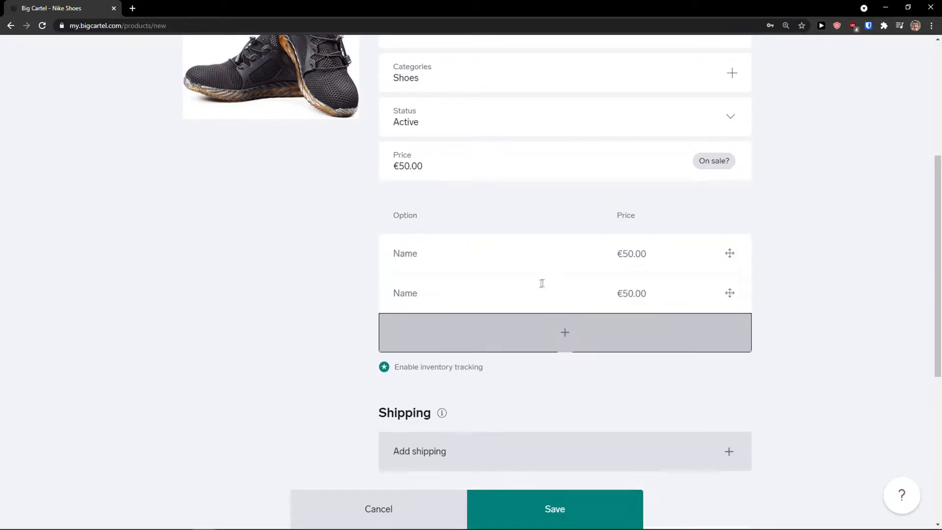
click(457, 259)
click(644, 259)
click(456, 258)
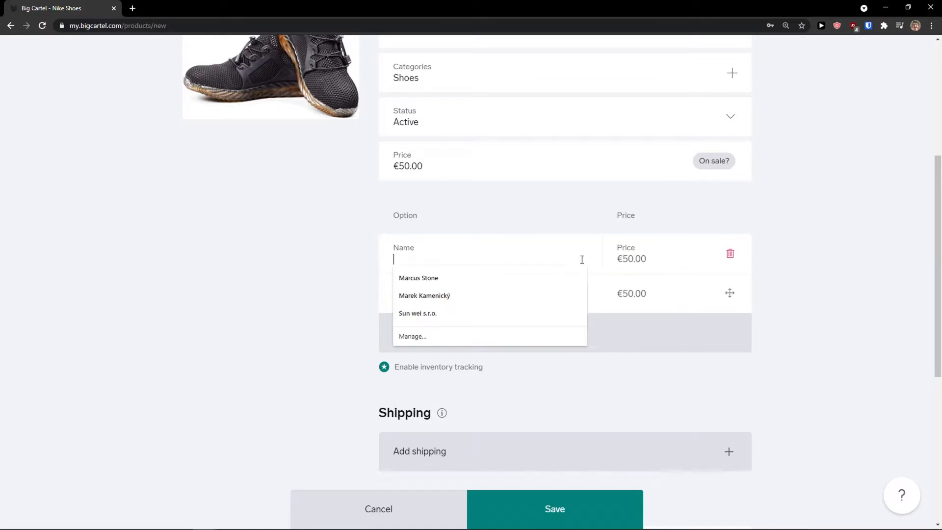
text(Green)
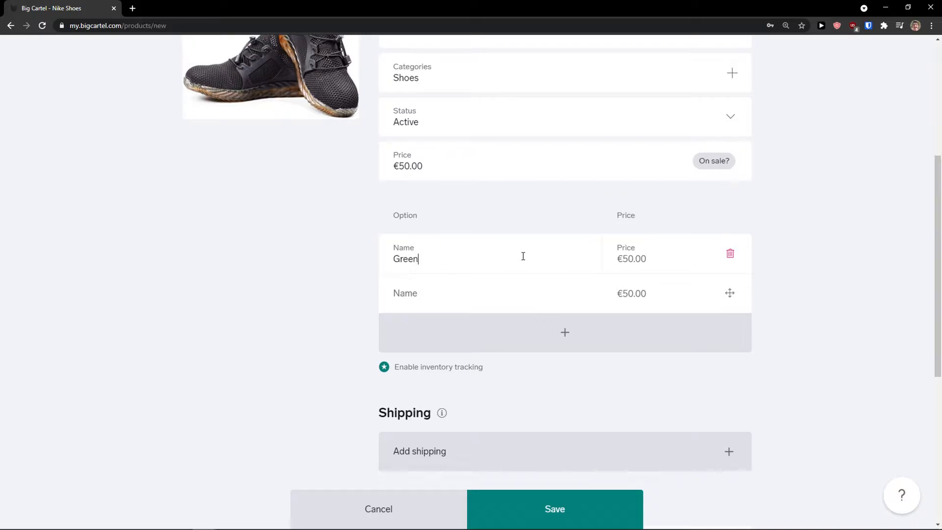
click(638, 259)
click(478, 294)
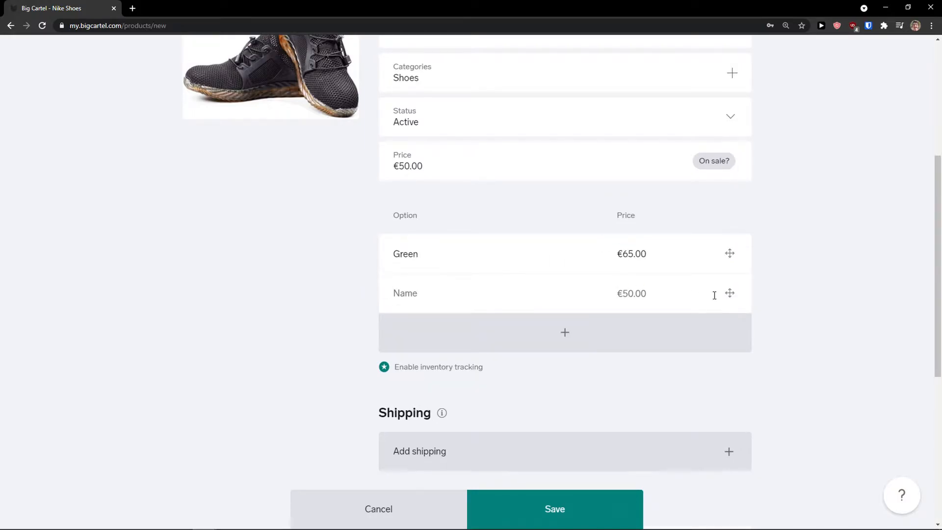
Remove the empty option row and glance at the inventory tracking explanation
click(729, 293)
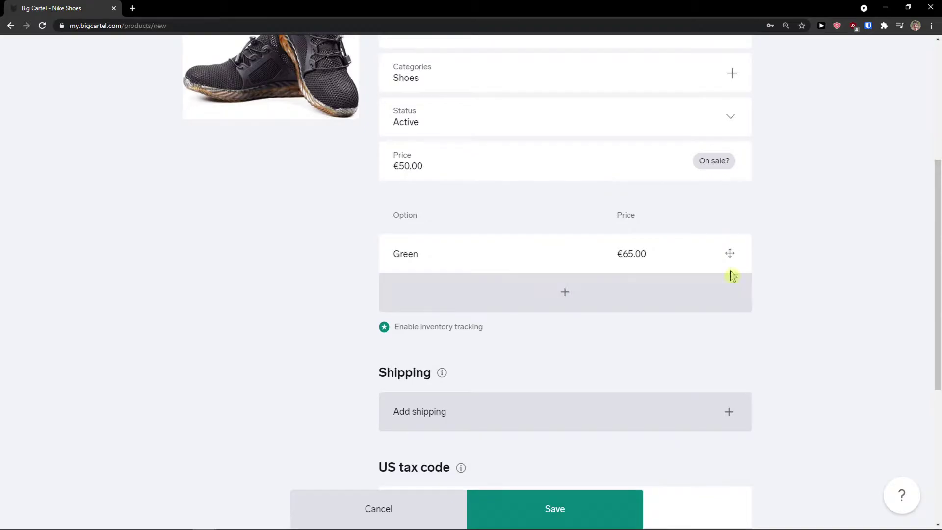
click(493, 325)
click(634, 154)
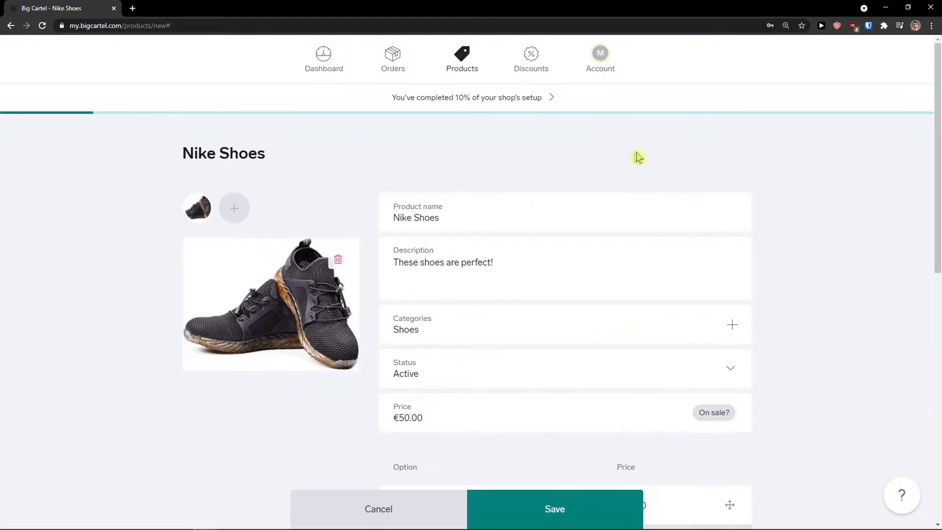
scroll(567, 280, down, 5)
scroll(530, 282, down, 2)
scroll(530, 282, up, 2)
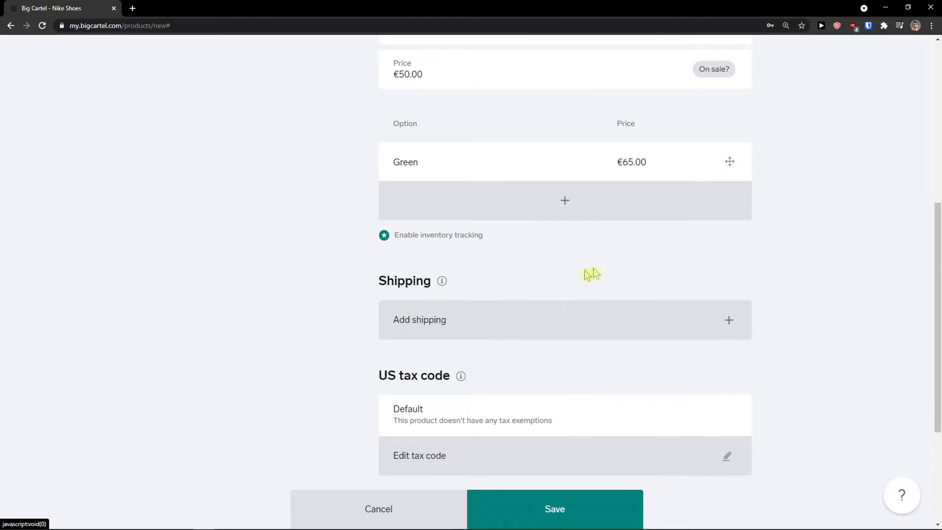
scroll(478, 222, up, 1)
scroll(412, 225, up, 1)
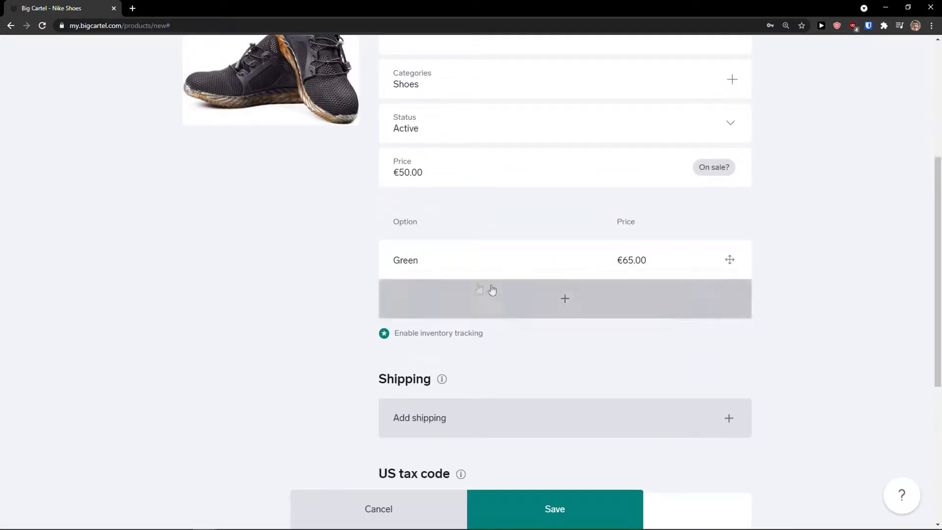
Delete the Green option and start a grouped options Color group instead
click(728, 262)
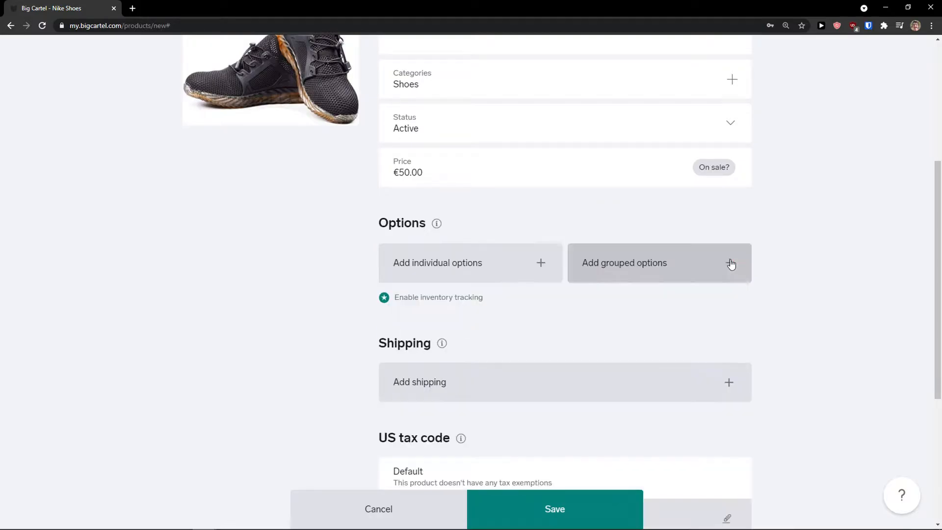
click(610, 269)
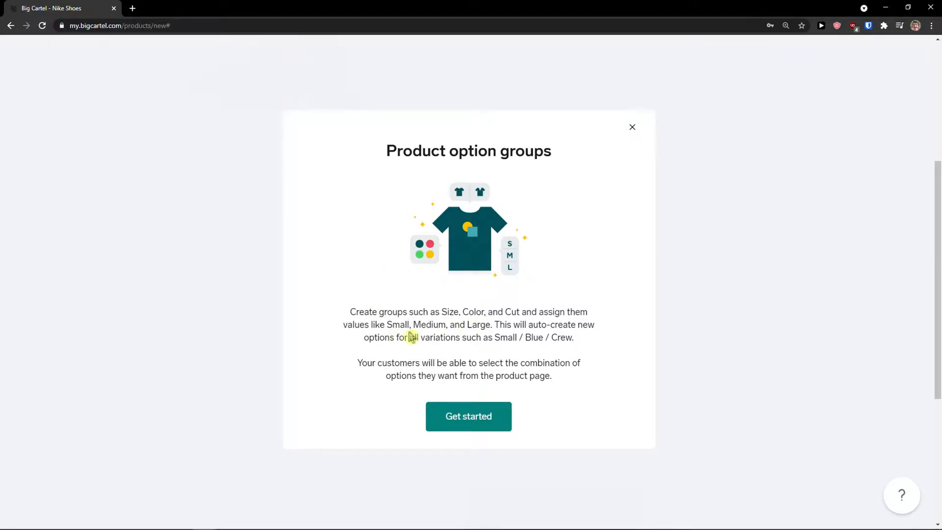
drag(501, 328, 452, 340)
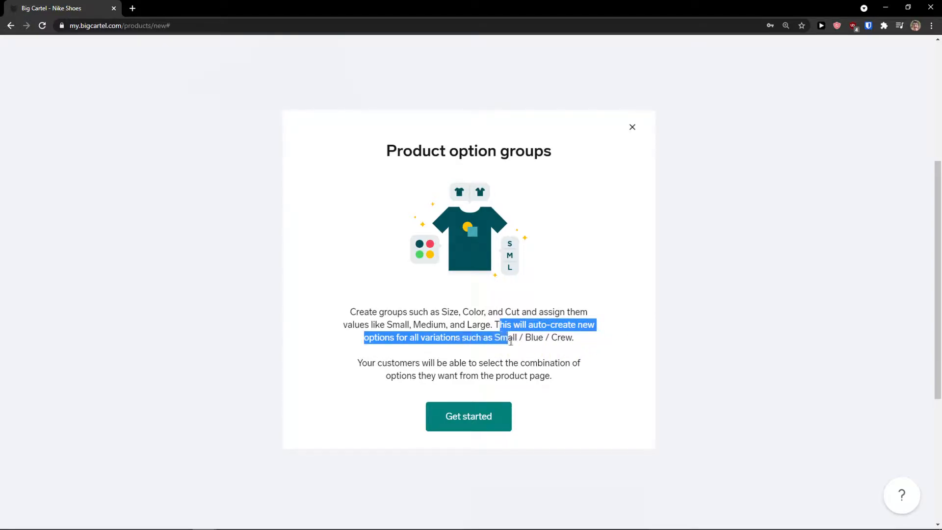
drag(452, 340, 575, 341)
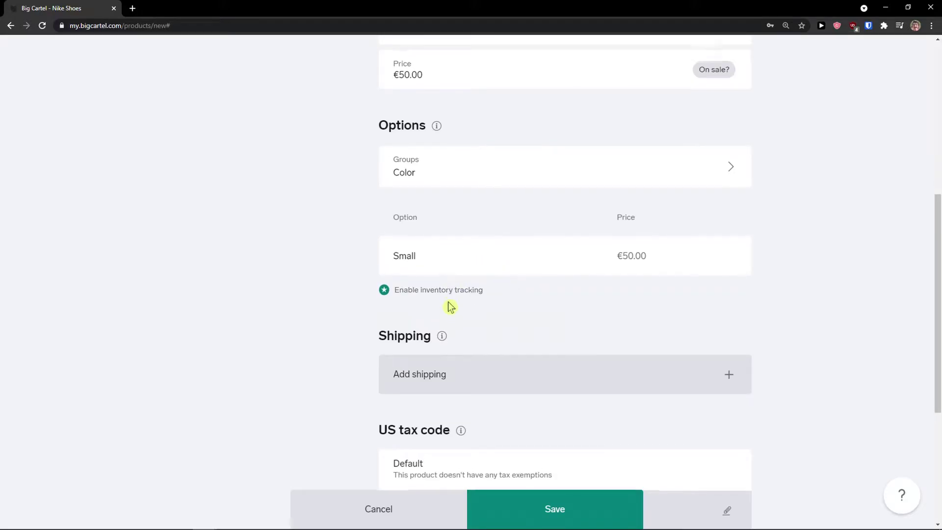
scroll(449, 294, up, 1)
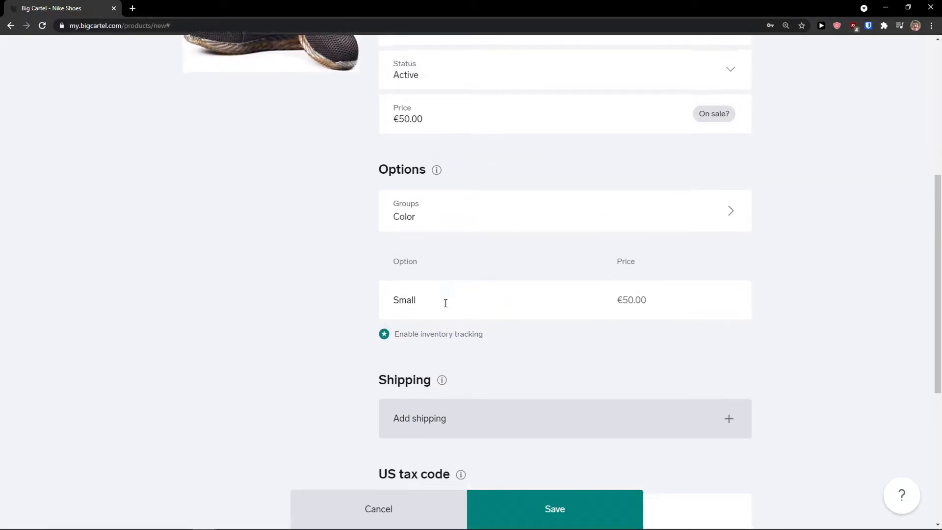
scroll(449, 294, down, 1)
scroll(446, 294, down, 1)
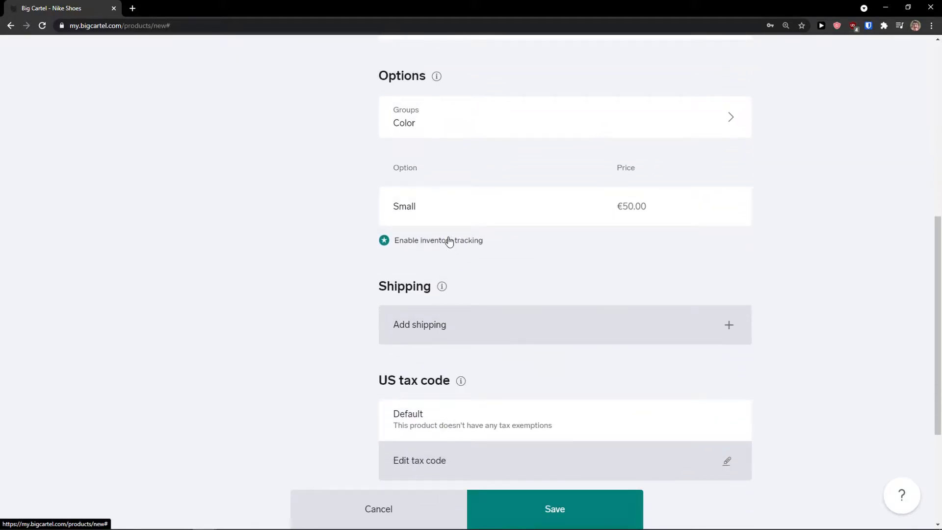
Bring up and read the Enable inventory tracking explanation
click(449, 240)
drag(347, 312, 562, 325)
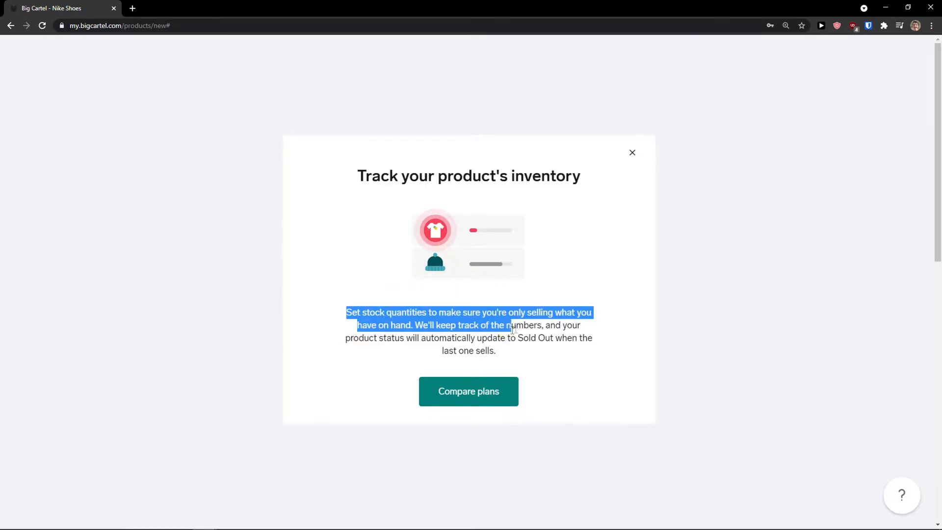
mouse_move(591, 326)
mouse_down()
mouse_move(434, 337)
mouse_move(531, 355)
mouse_up()
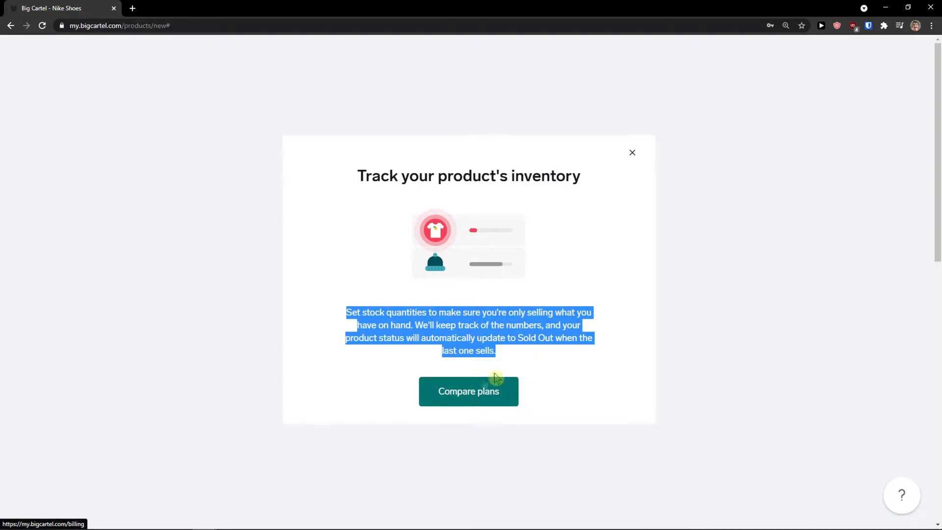
Add an Everywhere shipping rate row, then remove it so no shipping rates remain
click(632, 152)
scroll(346, 361, down, 10)
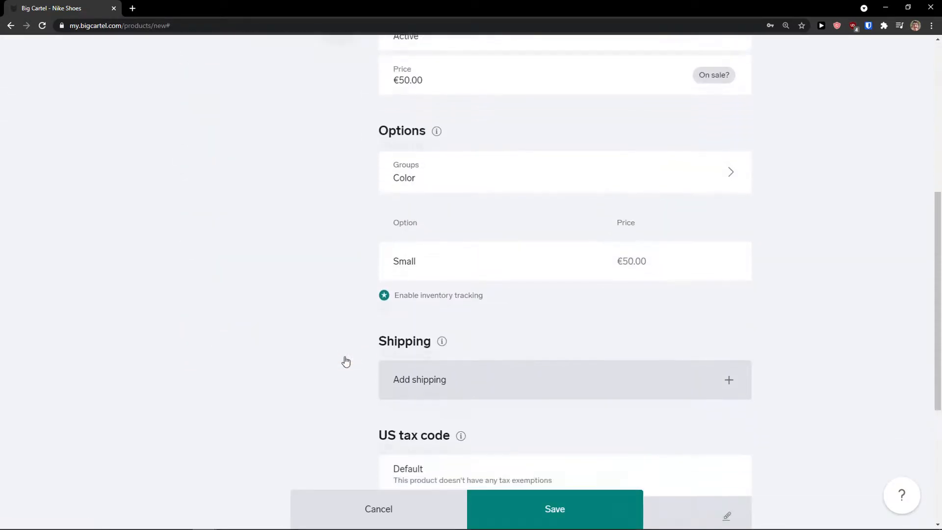
scroll(346, 361, down, 3)
scroll(346, 361, up, 2)
scroll(345, 361, up, 3)
scroll(345, 361, down, 1)
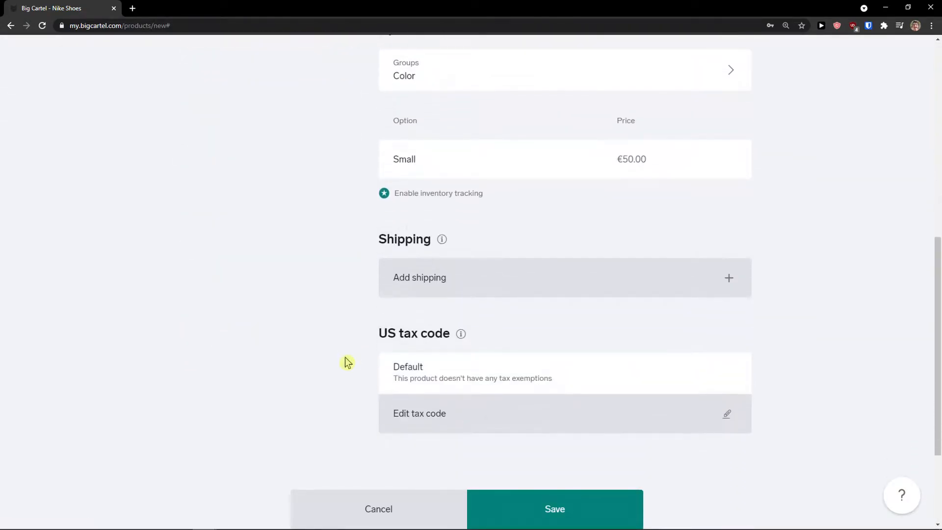
click(523, 277)
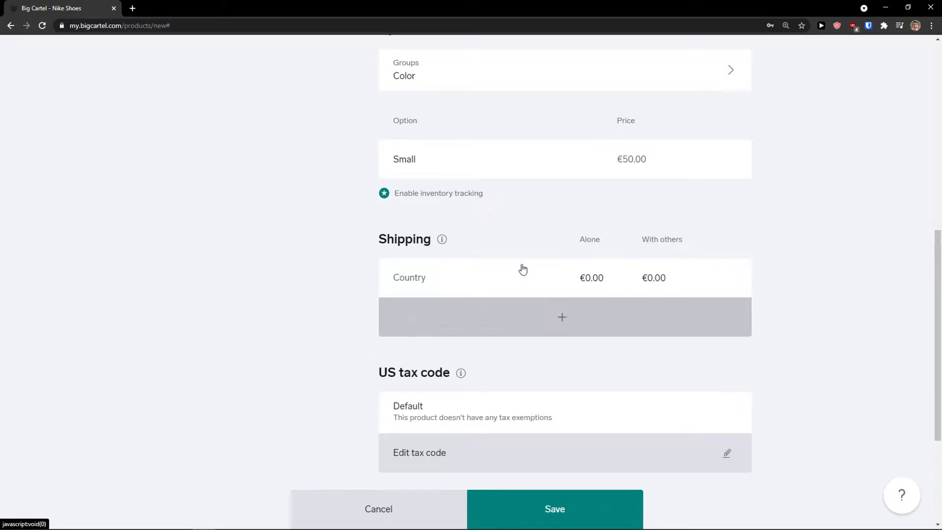
click(419, 280)
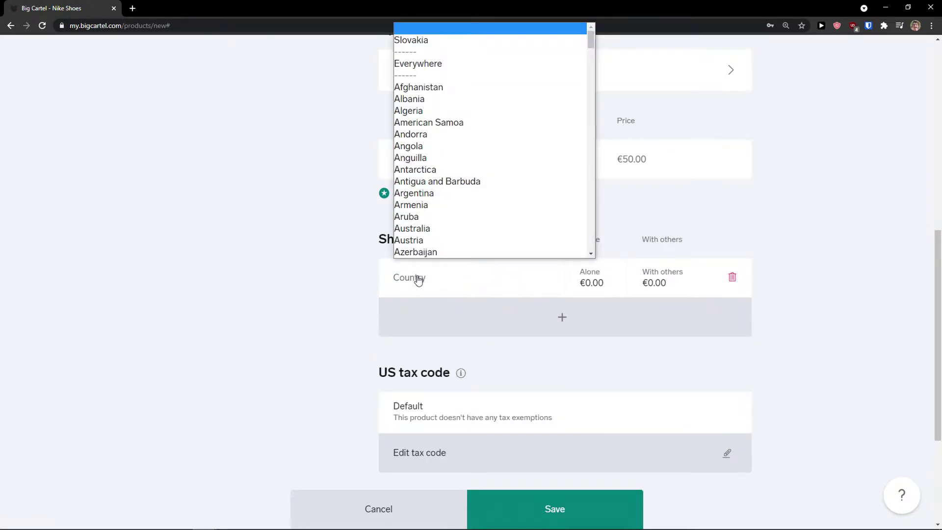
click(424, 64)
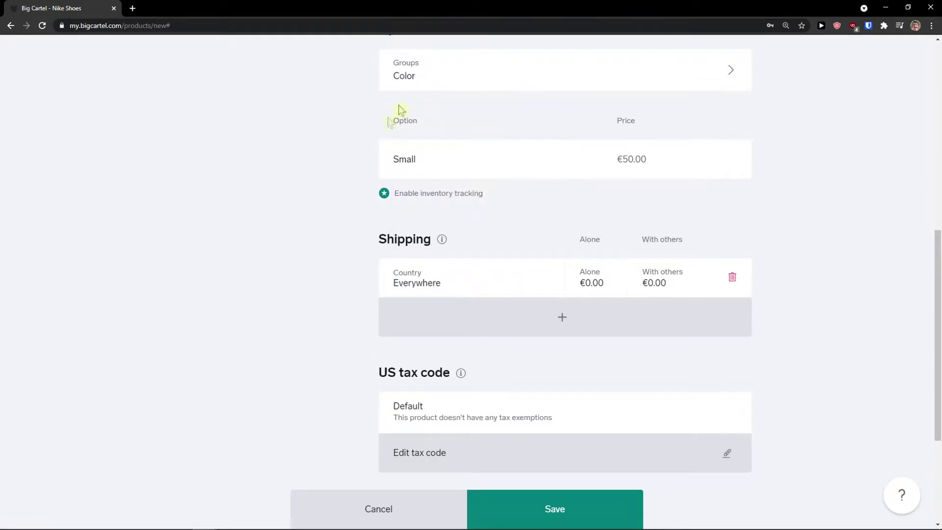
click(651, 281)
click(735, 280)
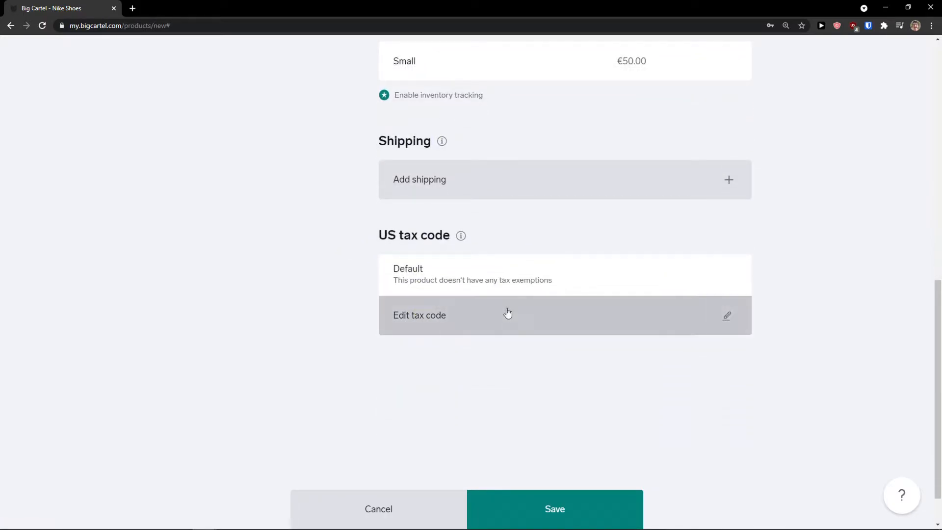
scroll(500, 325, down, 1)
scroll(497, 327, up, 10)
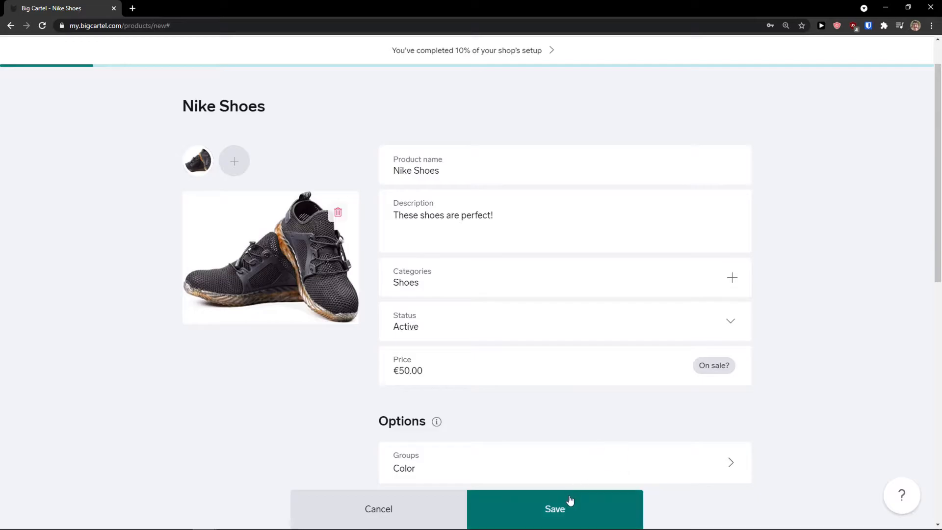
Save the new Nike Shoes product, raising shop setup to 20%
click(567, 507)
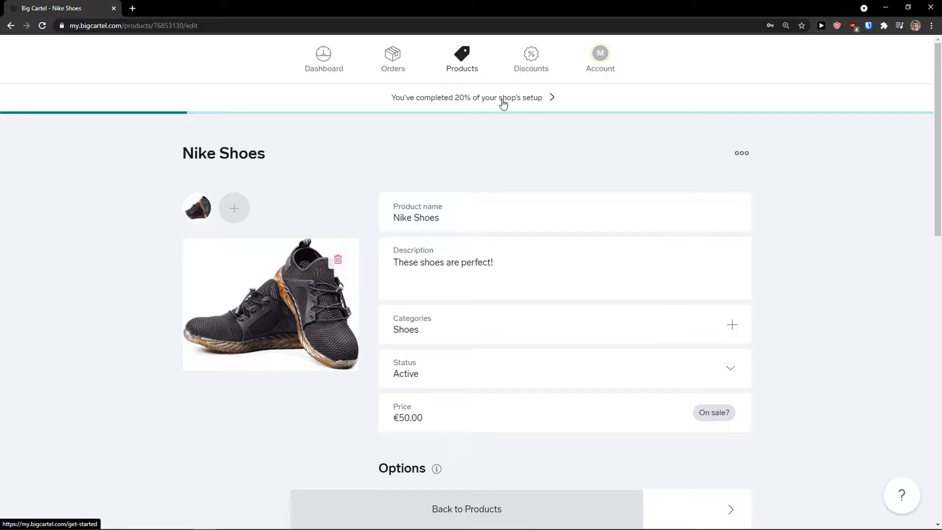
From the setup checklist, enter the 'Pick a theme & customize' step and start customizing the theme
click(503, 99)
scroll(407, 160, down, 3)
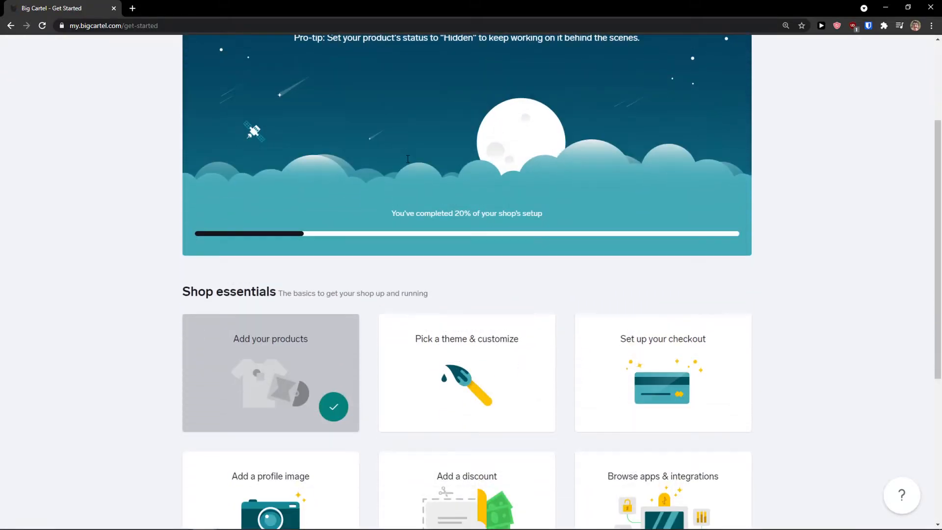
scroll(407, 160, down, 2)
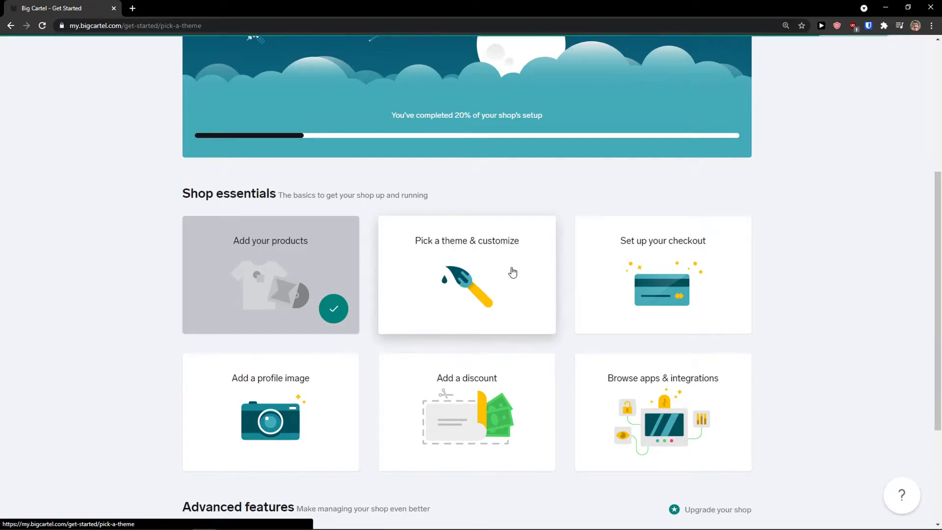
click(513, 272)
drag(344, 254, 599, 274)
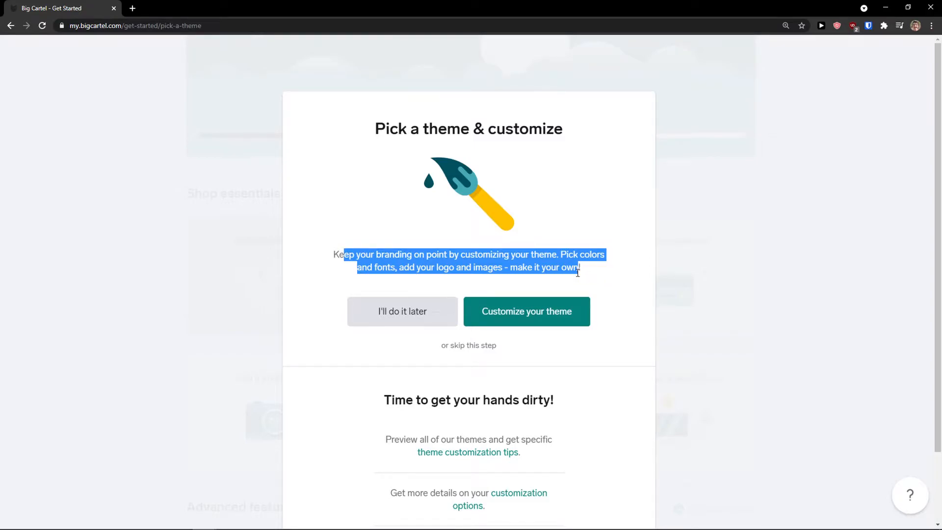
click(523, 317)
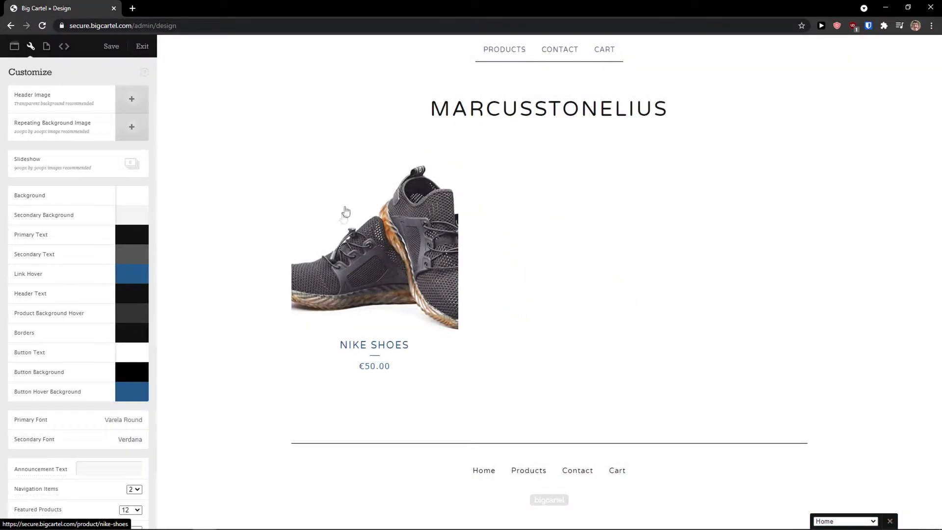
click(15, 48)
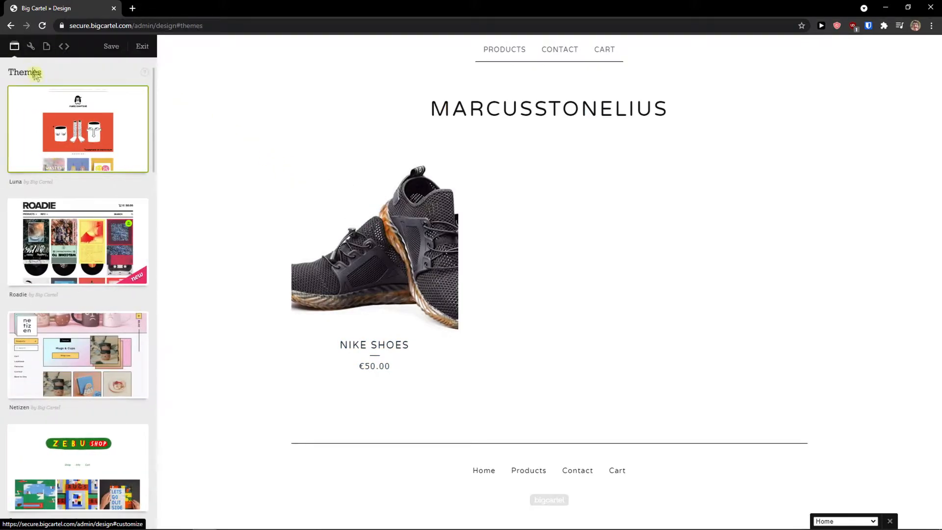
click(85, 216)
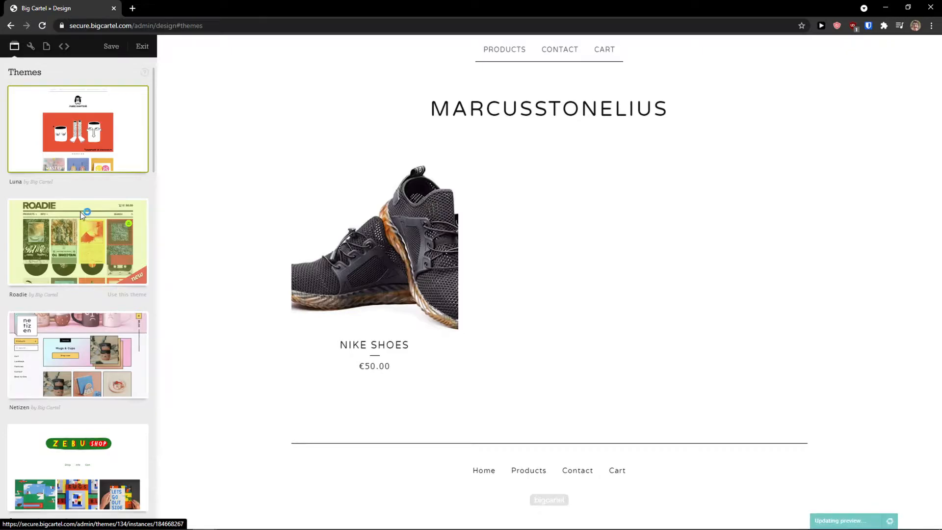
scroll(75, 283, down, 1)
click(78, 296)
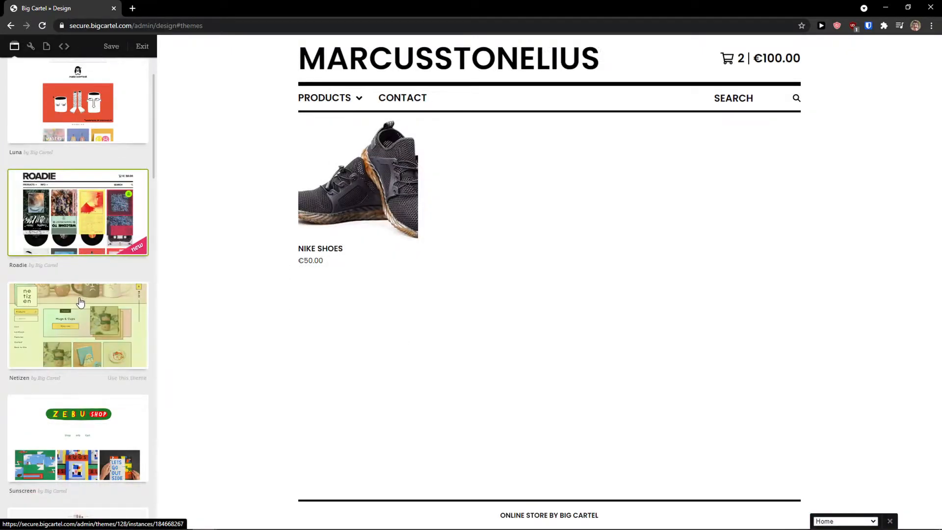
scroll(79, 295, down, 4)
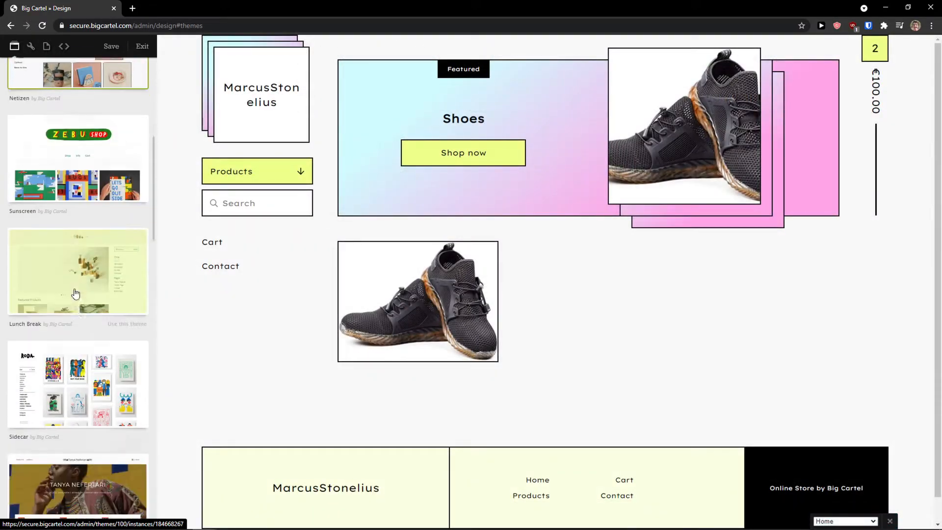
scroll(141, 220, down, 3)
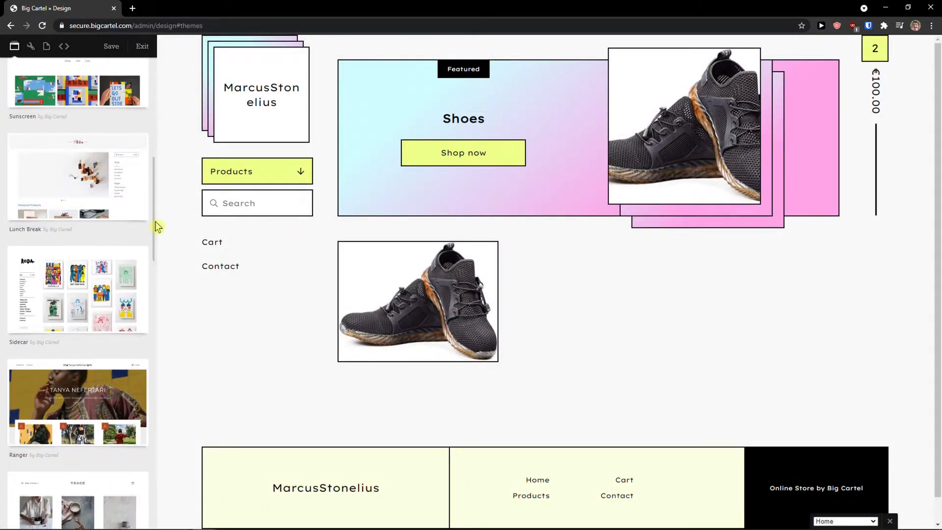
scroll(148, 243, down, 3)
scroll(147, 265, down, 4)
scroll(144, 302, down, 4)
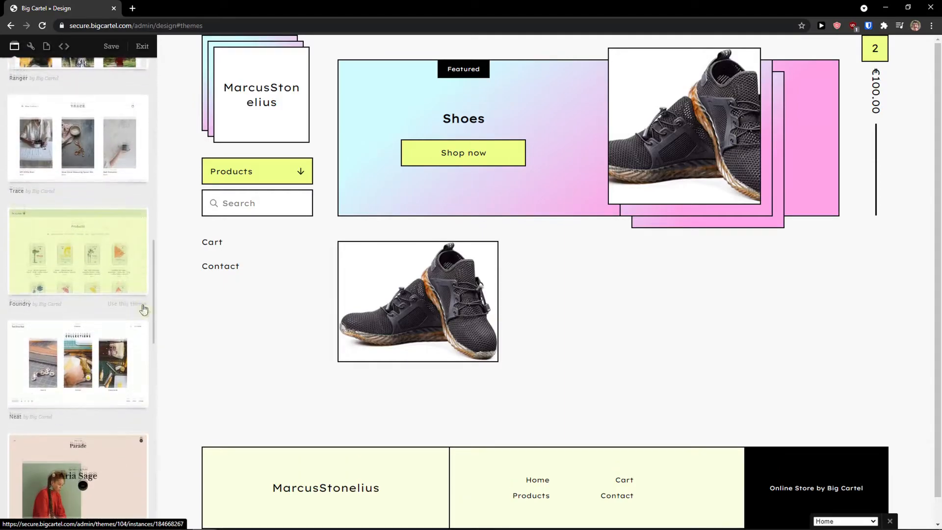
scroll(139, 332, down, 4)
scroll(138, 358, down, 3)
scroll(138, 358, down, 3)
scroll(138, 383, down, 3)
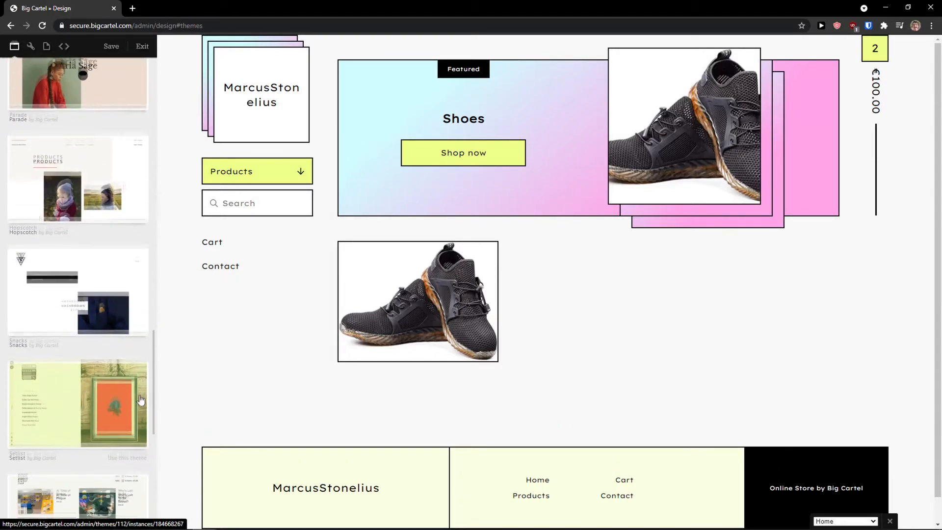
scroll(137, 412, down, 3)
scroll(137, 438, down, 2)
scroll(138, 439, down, 3)
scroll(143, 456, down, 3)
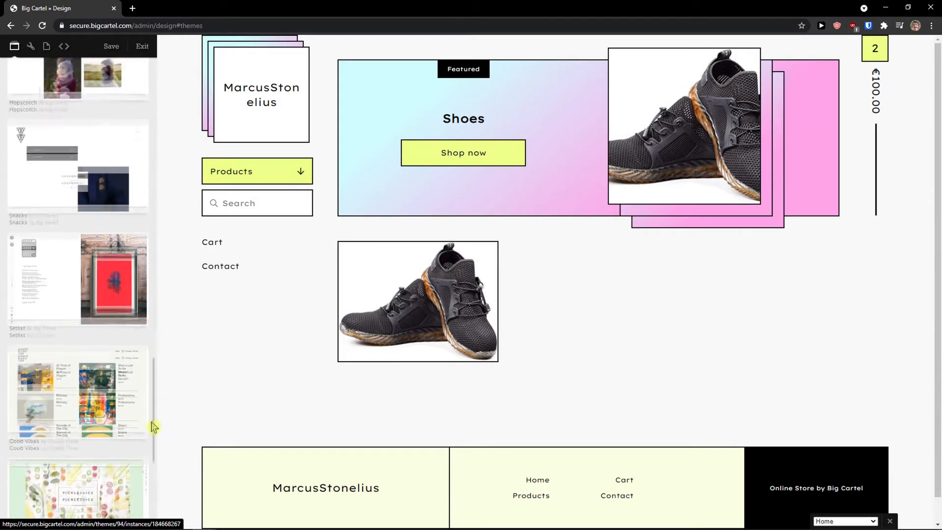
scroll(146, 479, down, 3)
scroll(147, 489, down, 2)
scroll(147, 471, up, 5)
scroll(155, 397, up, 5)
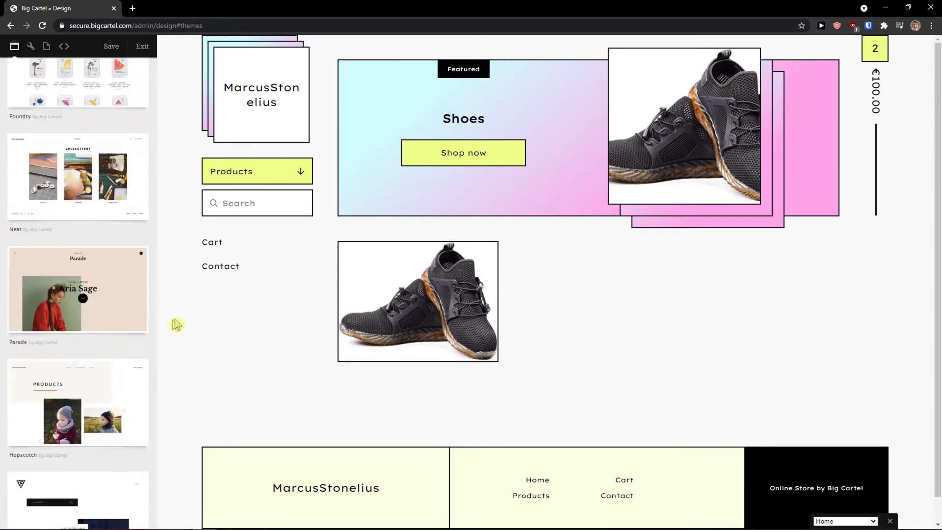
scroll(162, 280, up, 5)
scroll(147, 185, up, 6)
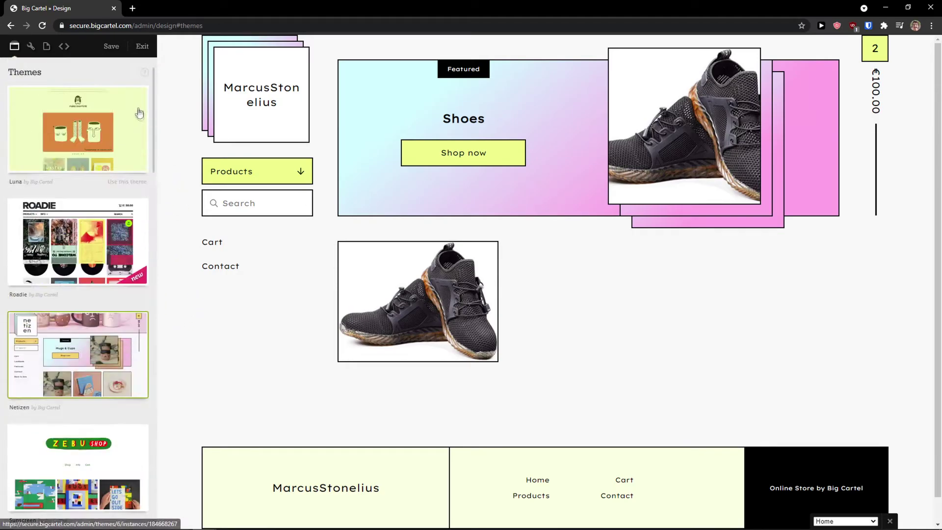
Upload the Baby Yoda picture as the store's Header Logo in the Customize settings
click(31, 49)
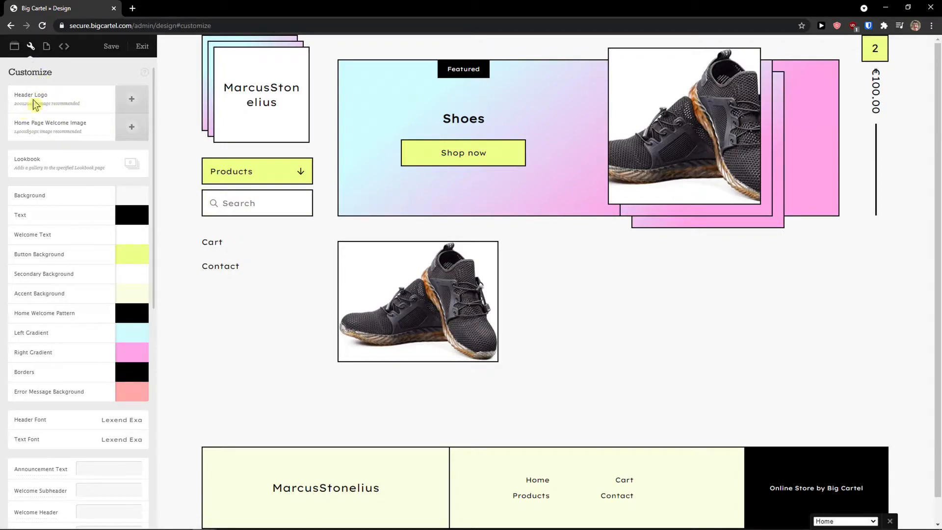
click(129, 101)
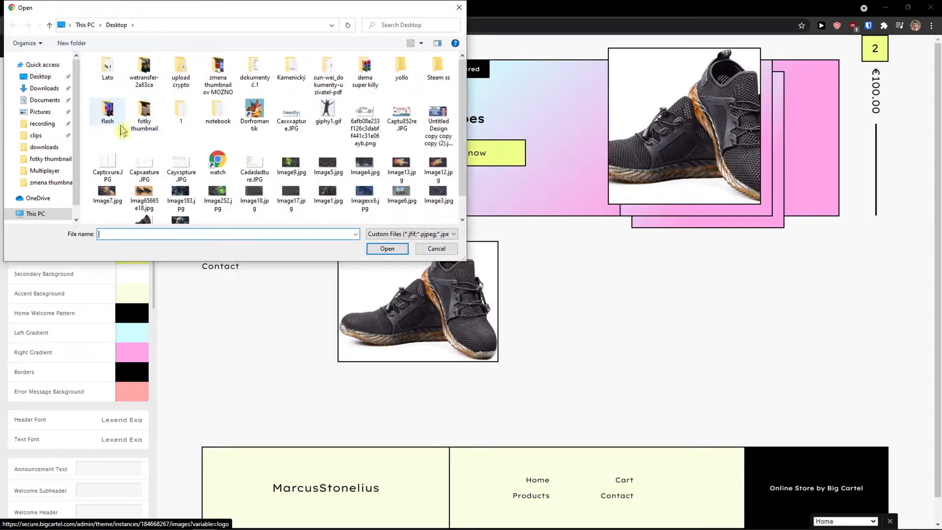
scroll(193, 163, down, 1)
double_click(182, 164)
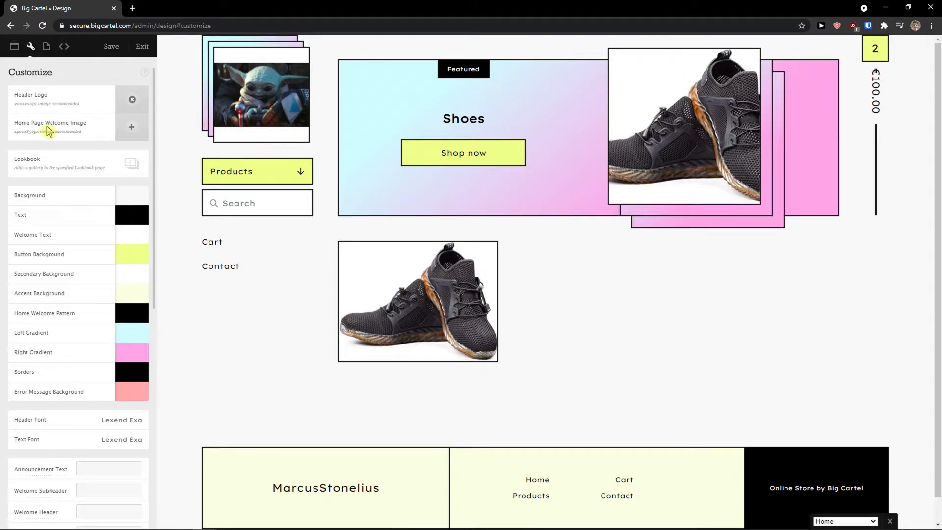
click(132, 126)
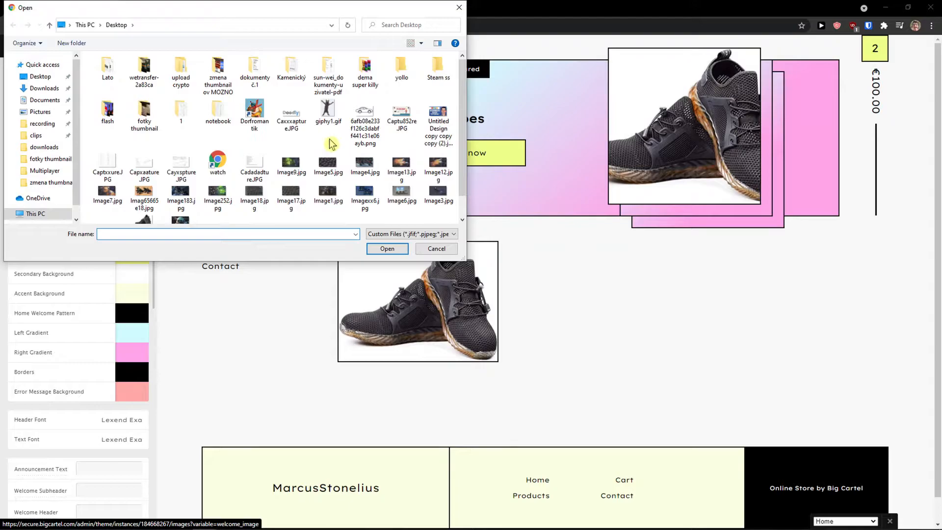
Upload the whiteboard-animation png as the Home Page Welcome Image
double_click(388, 123)
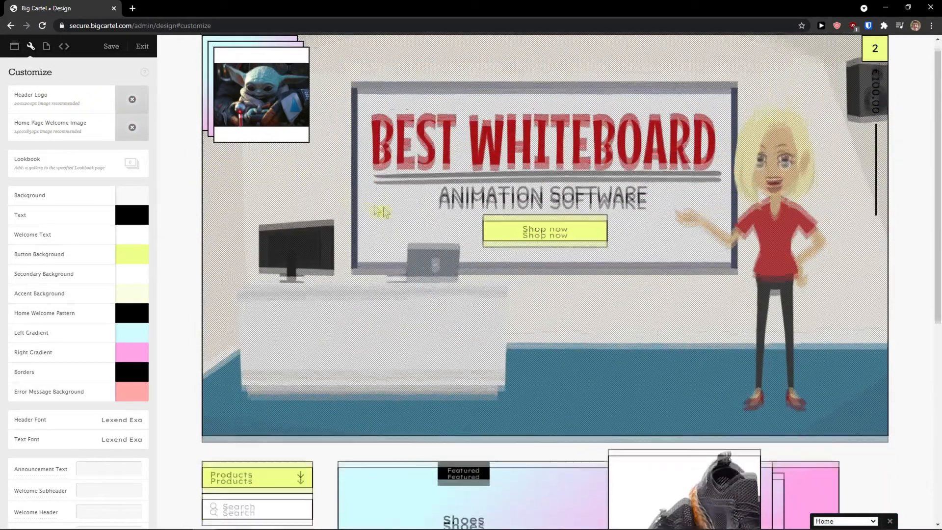
scroll(515, 228, down, 5)
scroll(500, 235, up, 5)
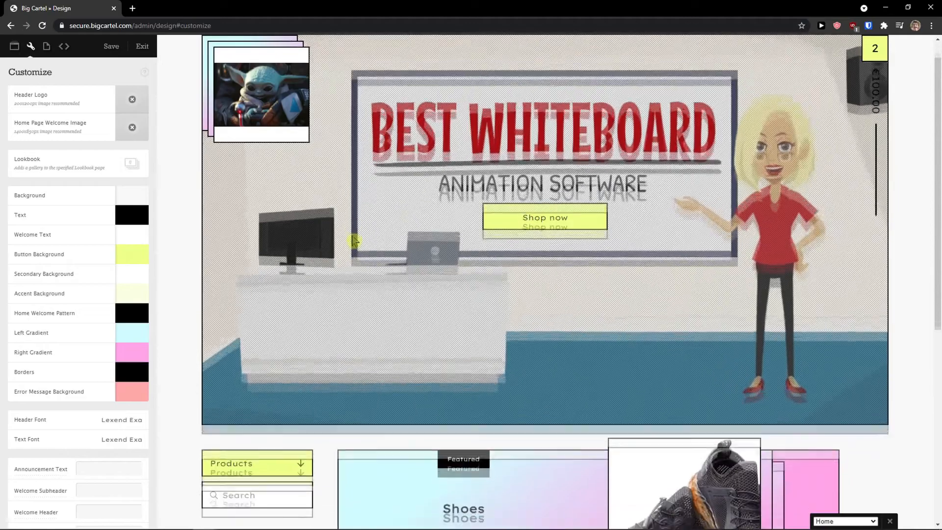
scroll(354, 236, down, 3)
scroll(350, 236, down, 3)
scroll(351, 236, down, 2)
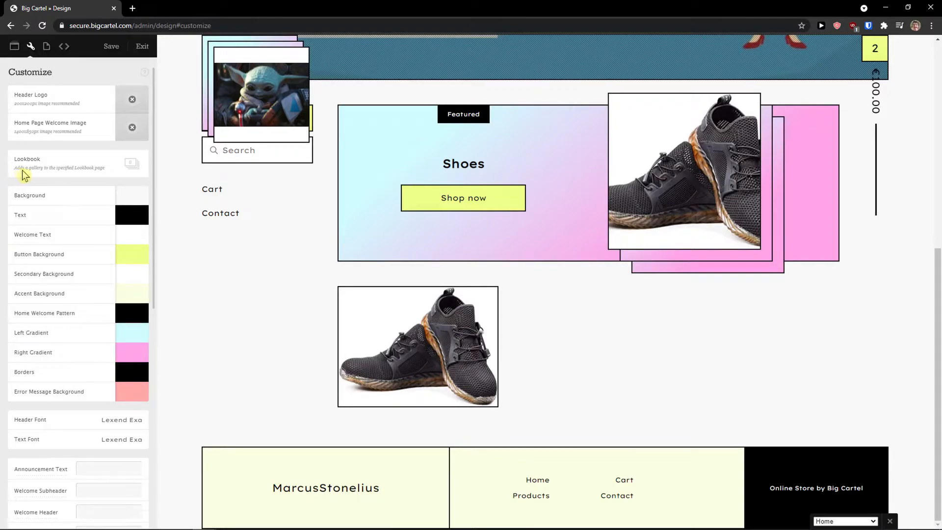
click(131, 163)
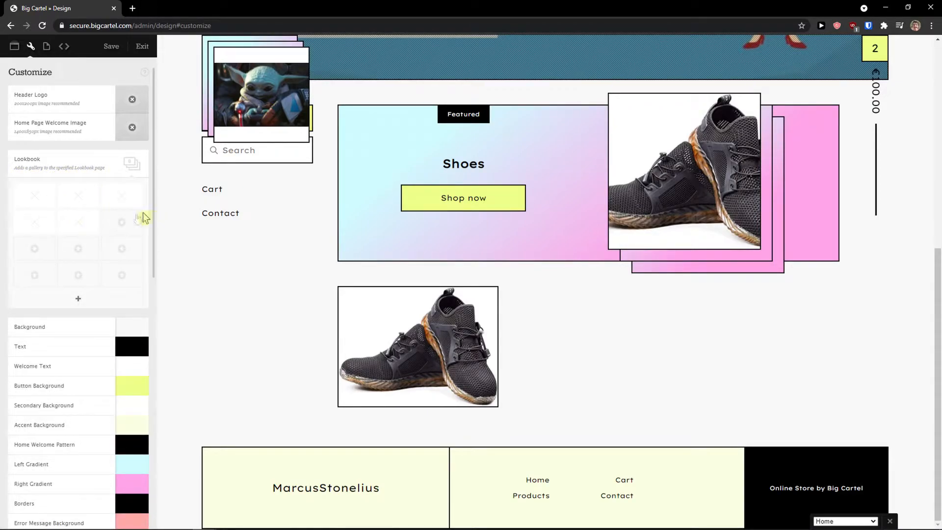
click(133, 167)
scroll(107, 217, down, 1)
scroll(108, 217, up, 1)
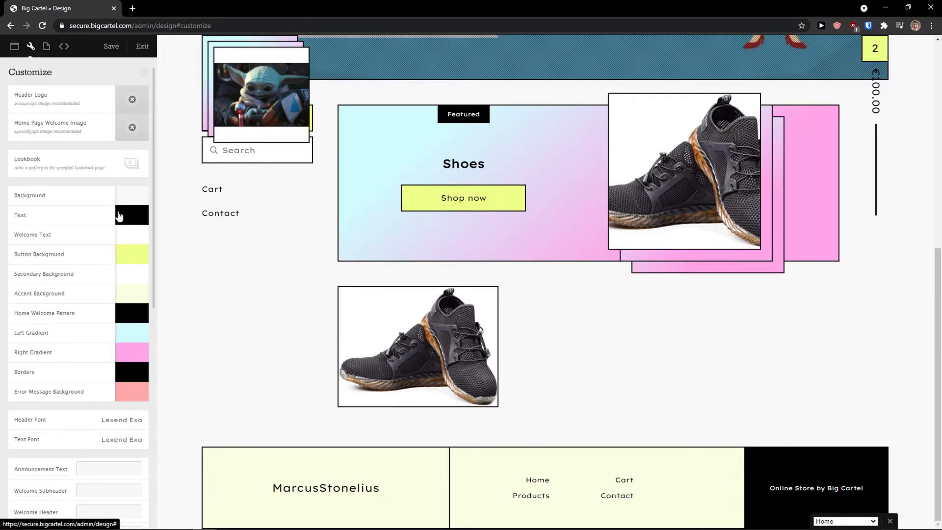
scroll(119, 216, down, 1)
scroll(120, 215, up, 1)
scroll(127, 318, down, 1)
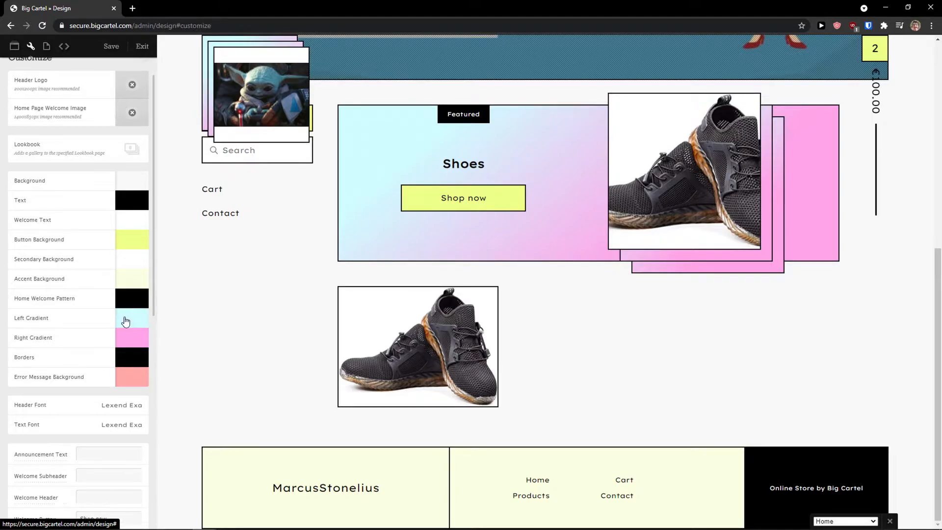
scroll(127, 318, down, 1)
scroll(127, 318, down, 2)
scroll(127, 318, down, 2)
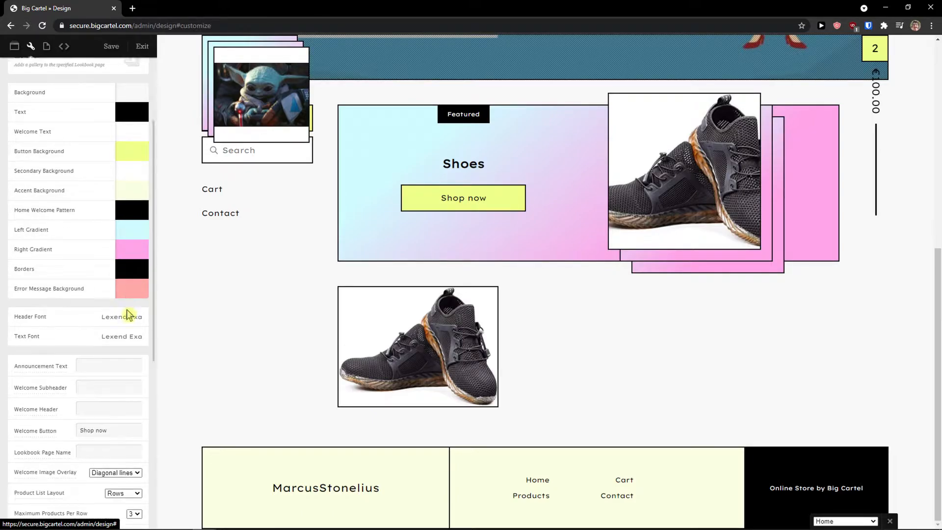
scroll(127, 318, down, 1)
scroll(133, 324, down, 1)
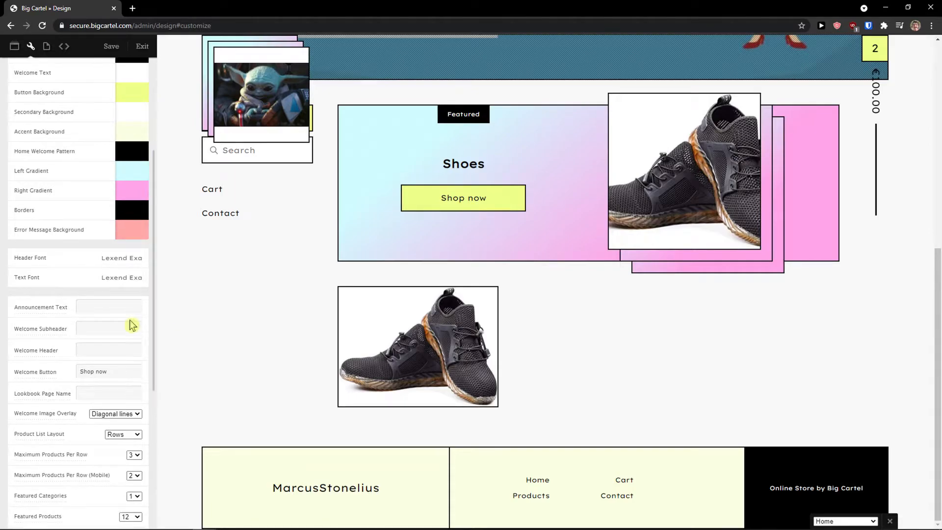
scroll(128, 320, up, 1)
scroll(128, 321, down, 2)
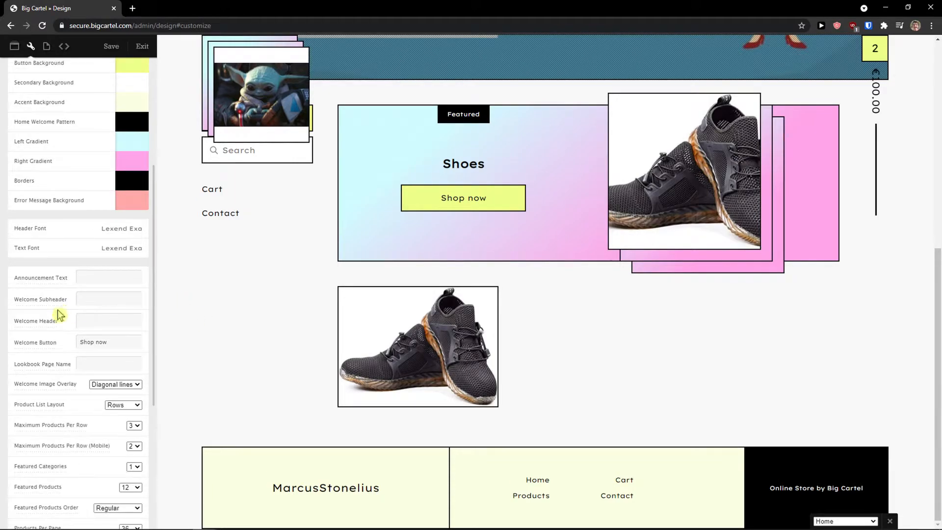
scroll(58, 310, up, 3)
key(ctrl+plus)
scroll(133, 330, down, 1)
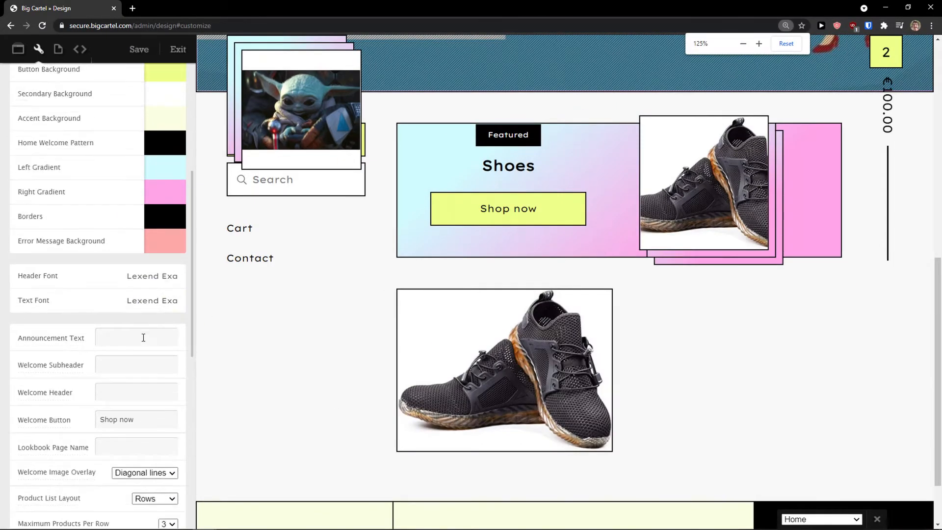
scroll(132, 330, down, 1)
scroll(133, 330, down, 1)
Set the announcement to 'FREE DELIVERY UP 50 EUR' and clear the Welcome Header text
click(124, 284)
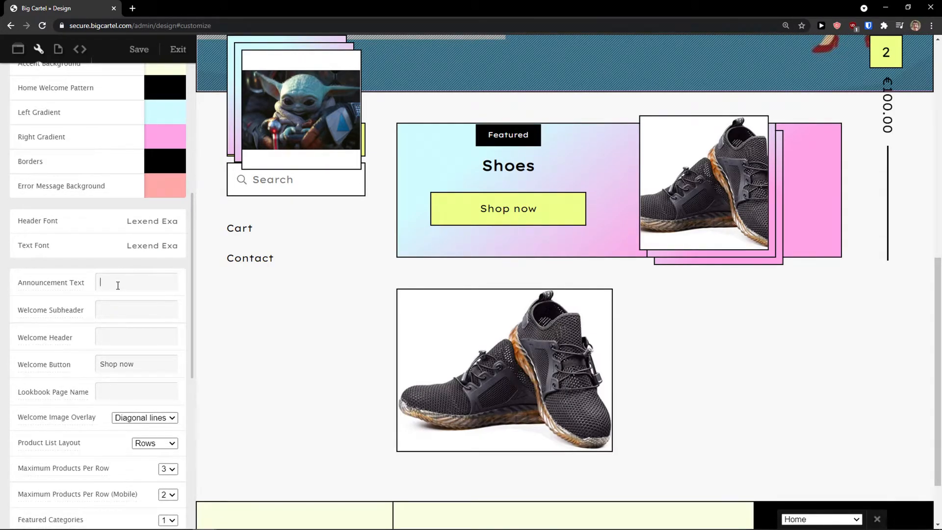
text(THA)
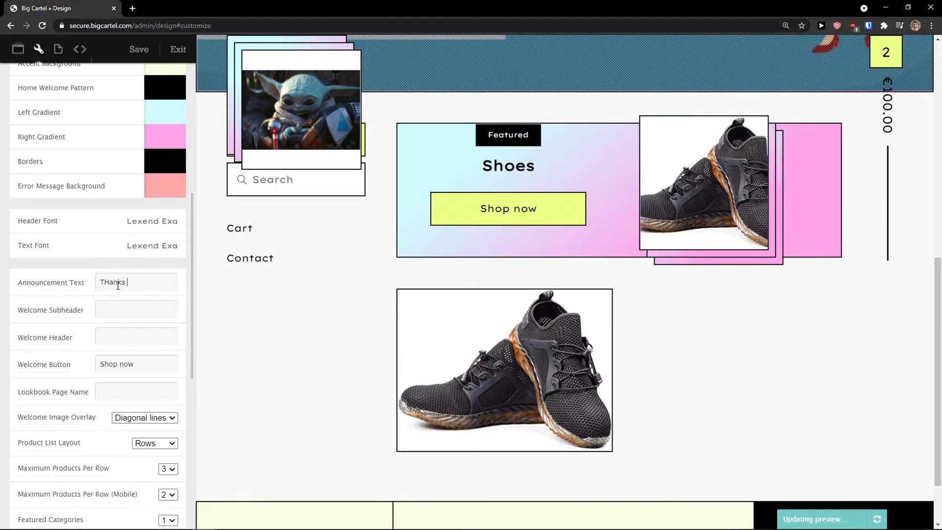
key(BackSpace)
key(BackSpace)
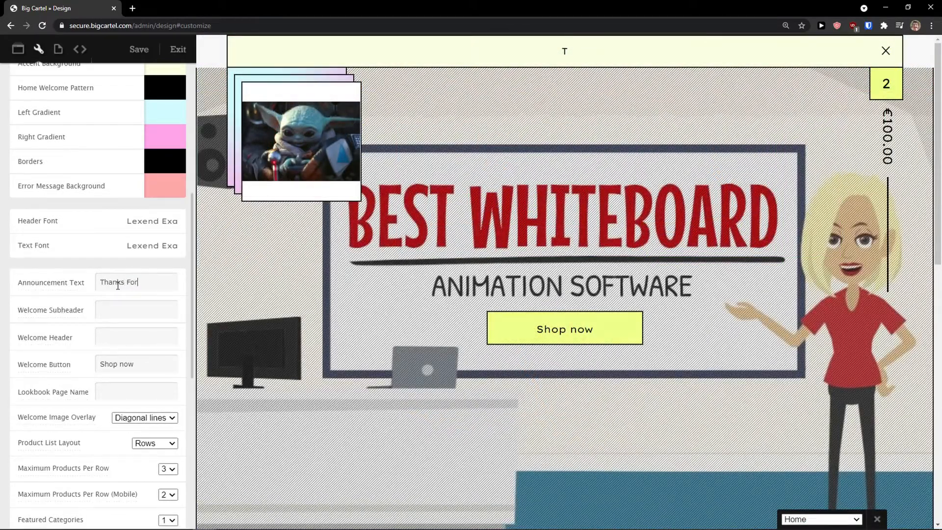
text(Th)
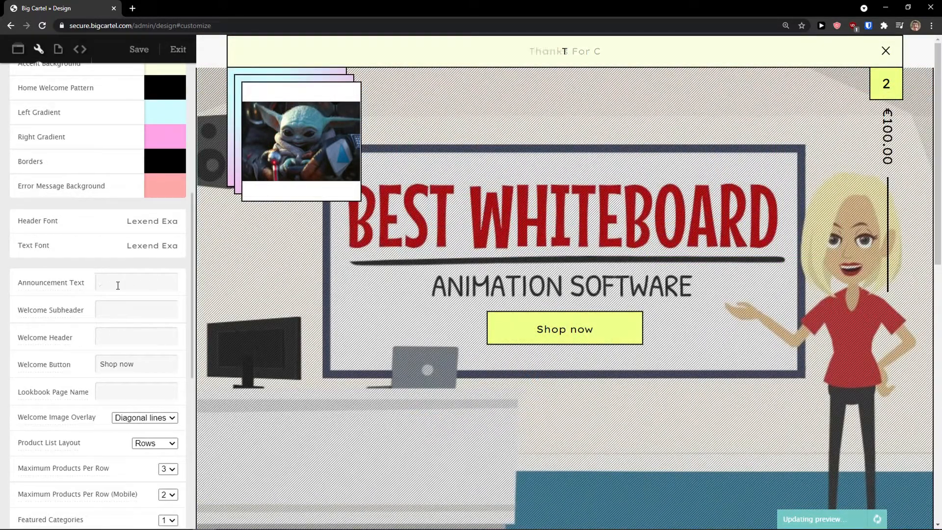
text(FREE DELIVERY)
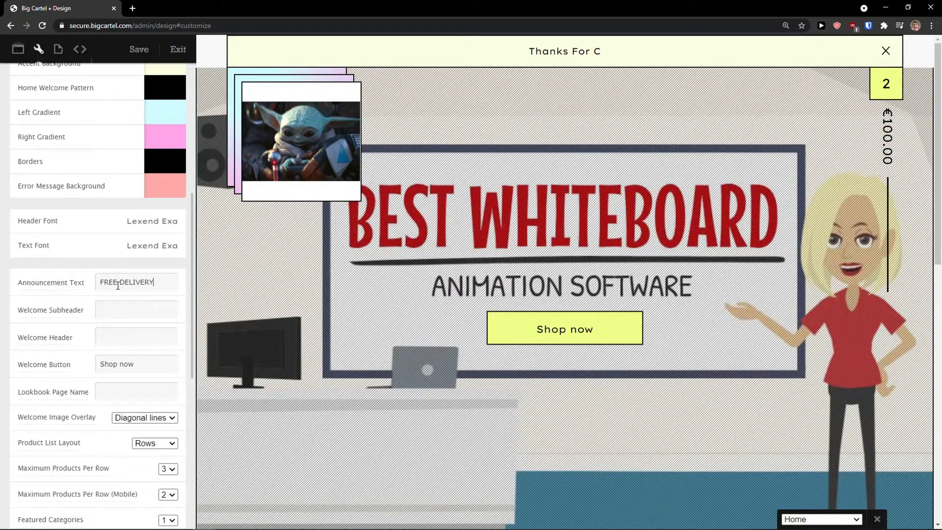
text( 50 EUR)
click(115, 310)
key(Tab)
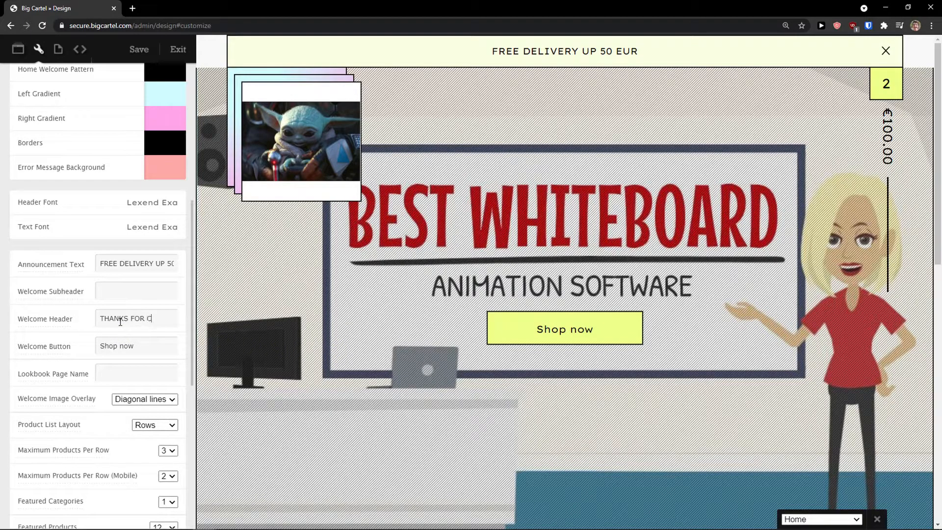
text(ING)
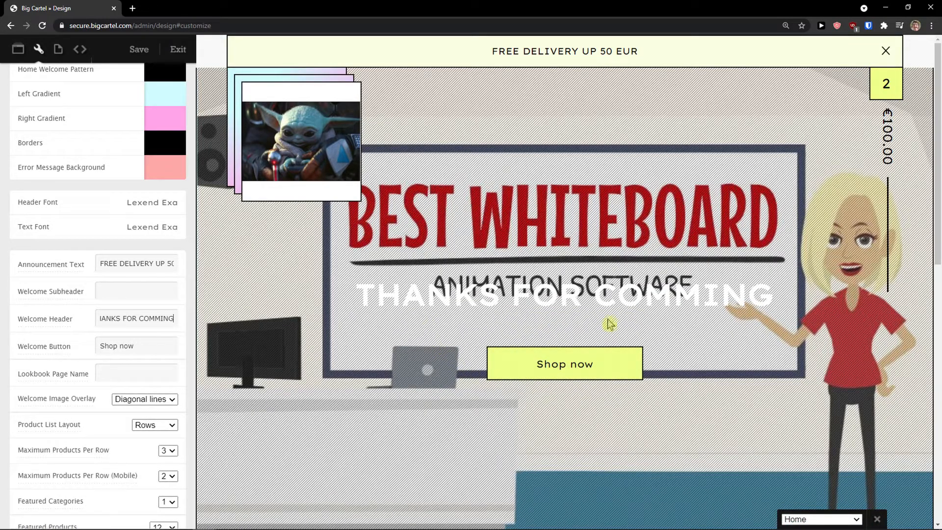
triple_click(143, 319)
key(BackSpace)
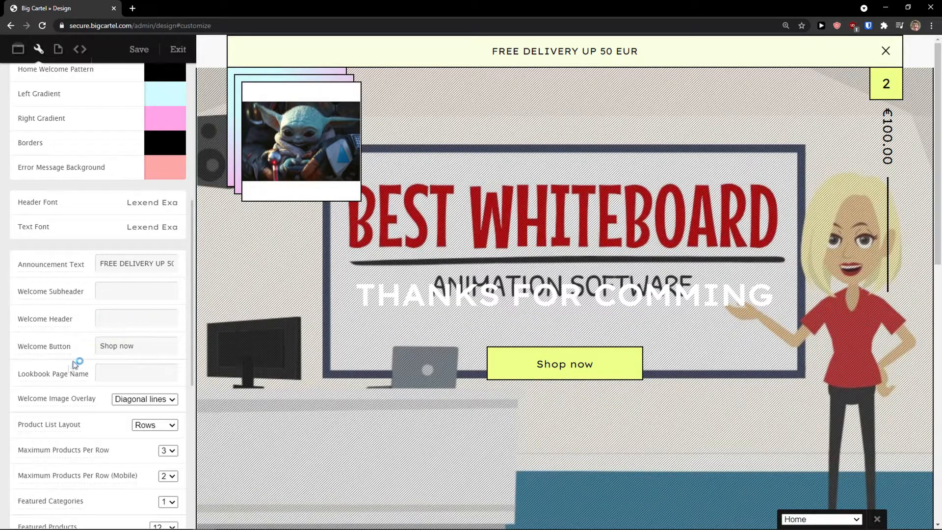
scroll(77, 362, down, 1)
click(118, 362)
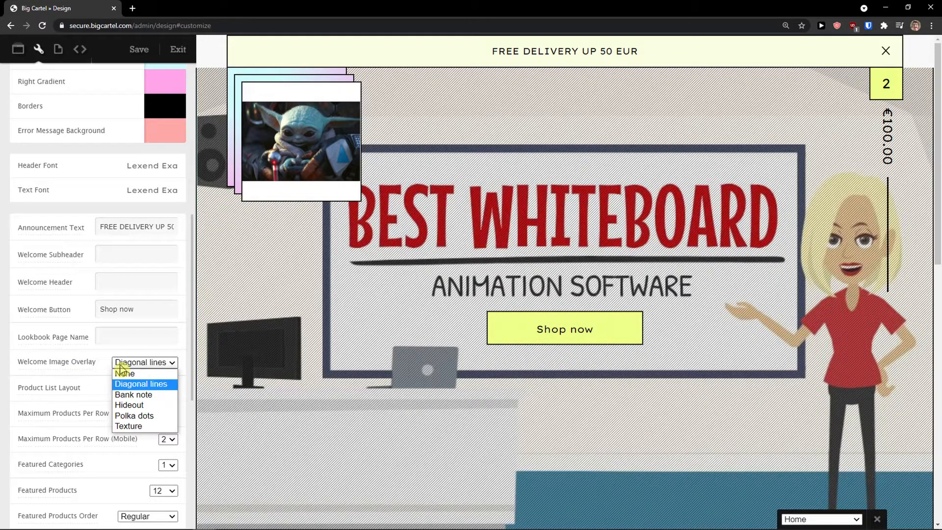
click(134, 395)
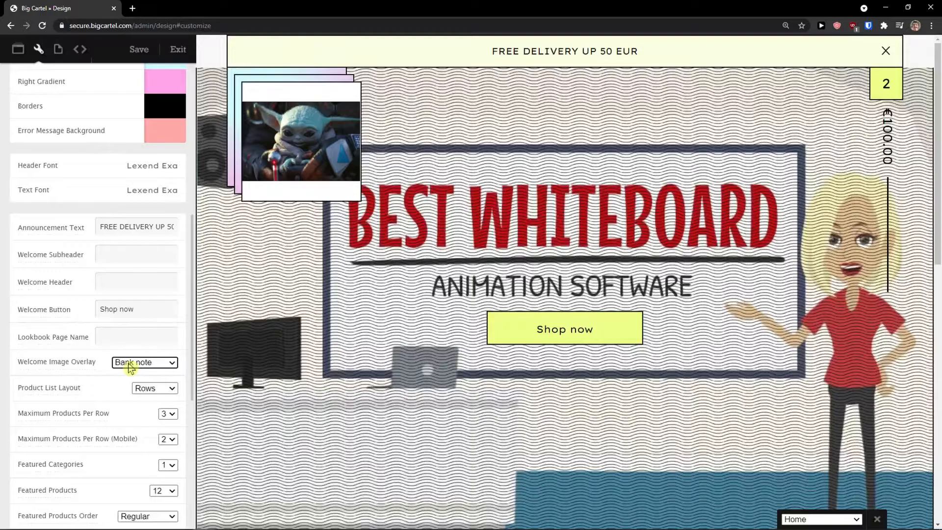
click(144, 362)
click(131, 405)
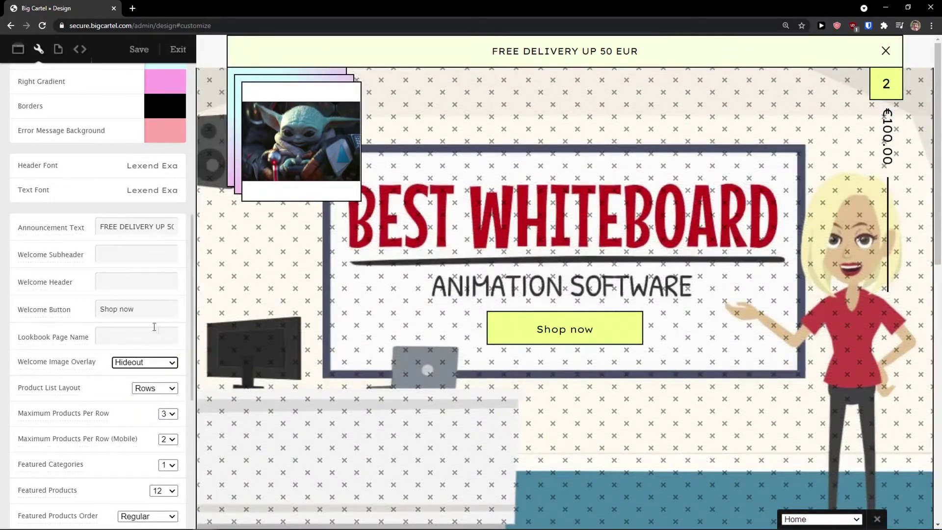
click(144, 362)
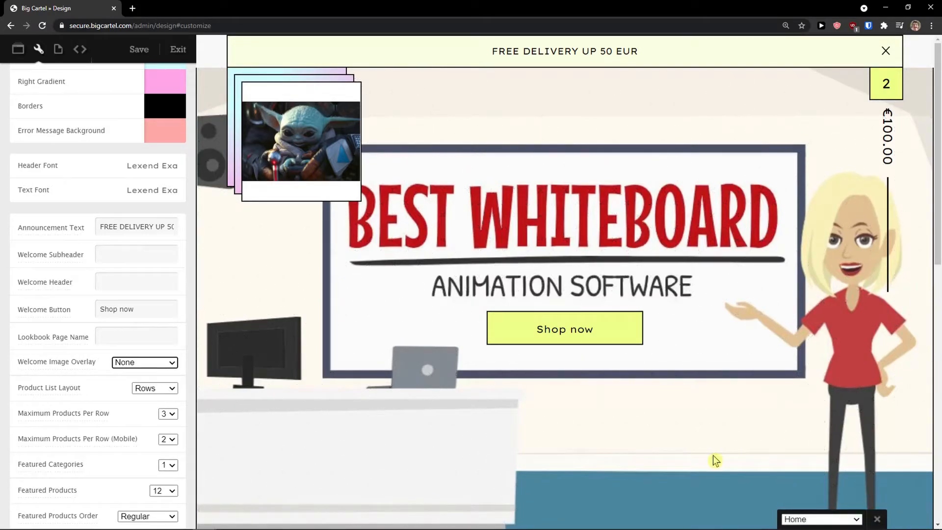
scroll(550, 425, down, 2)
scroll(132, 295, up, 1)
click(143, 380)
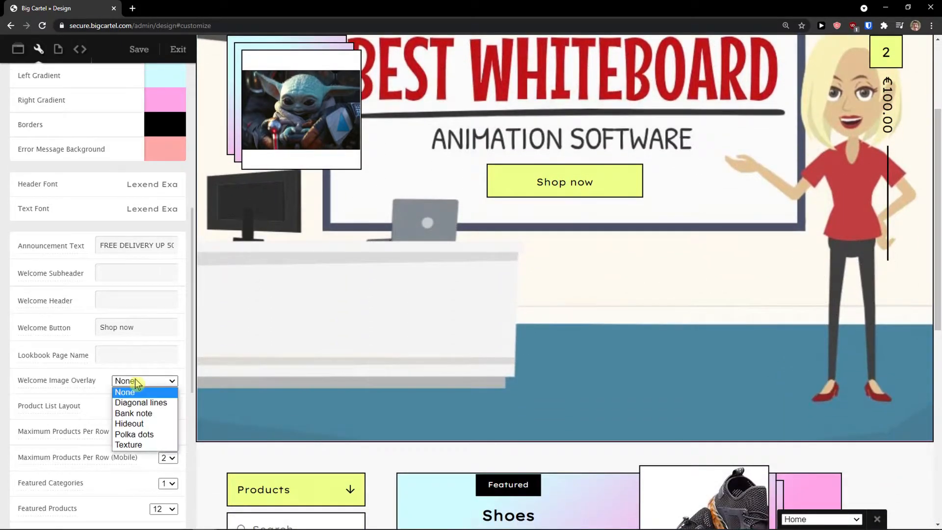
click(140, 403)
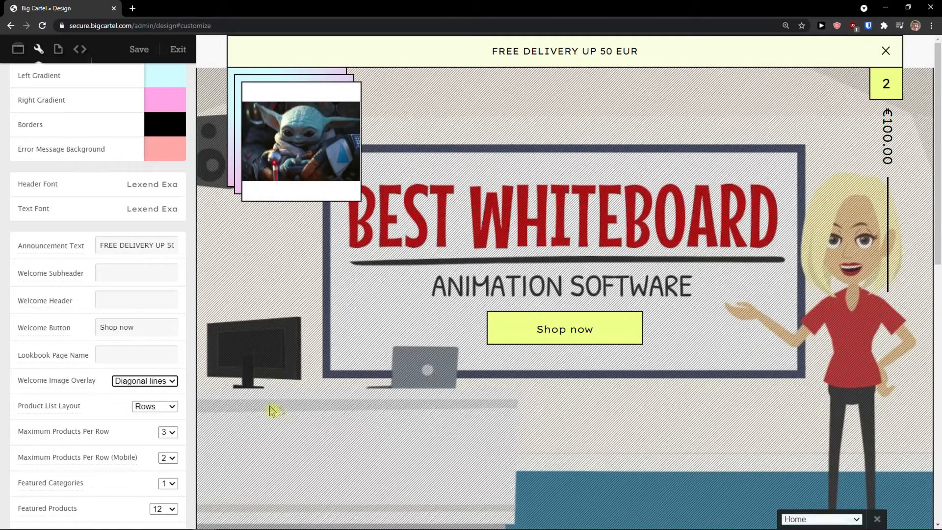
scroll(541, 374, down, 2)
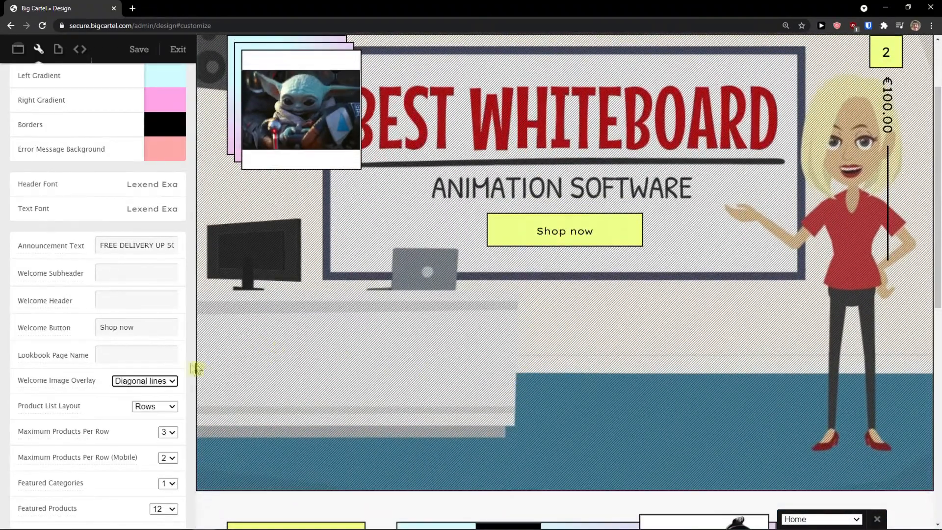
scroll(99, 373, down, 1)
scroll(99, 373, down, 1)
scroll(369, 342, up, 2)
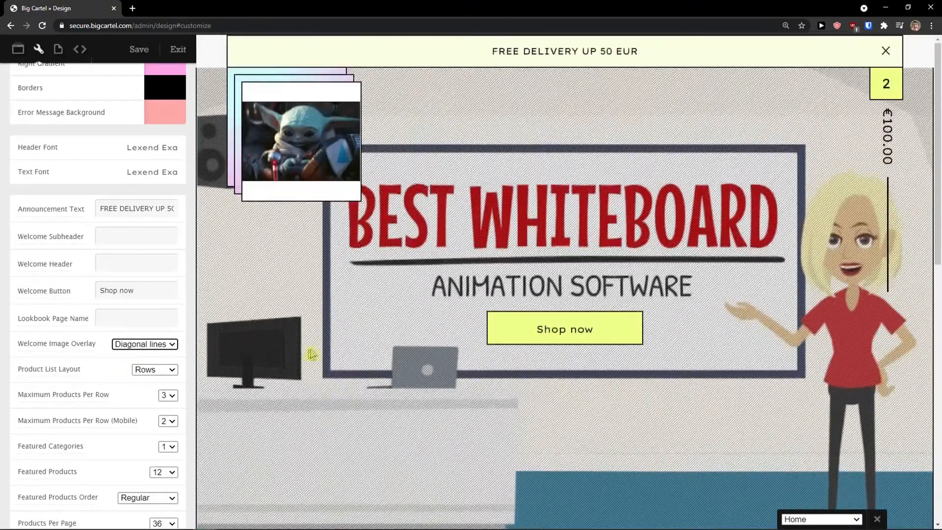
click(155, 369)
click(279, 346)
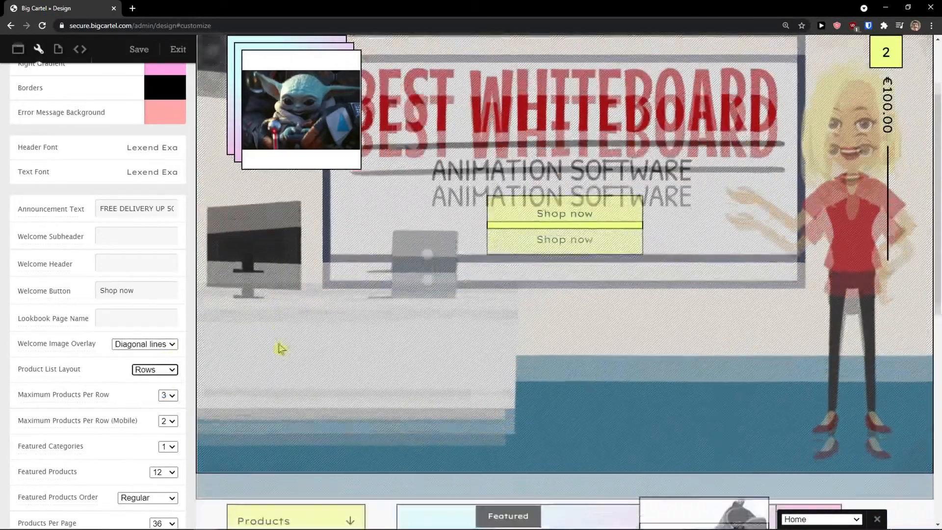
scroll(279, 346, down, 3)
Set the Product List Layout to Masonry
click(155, 369)
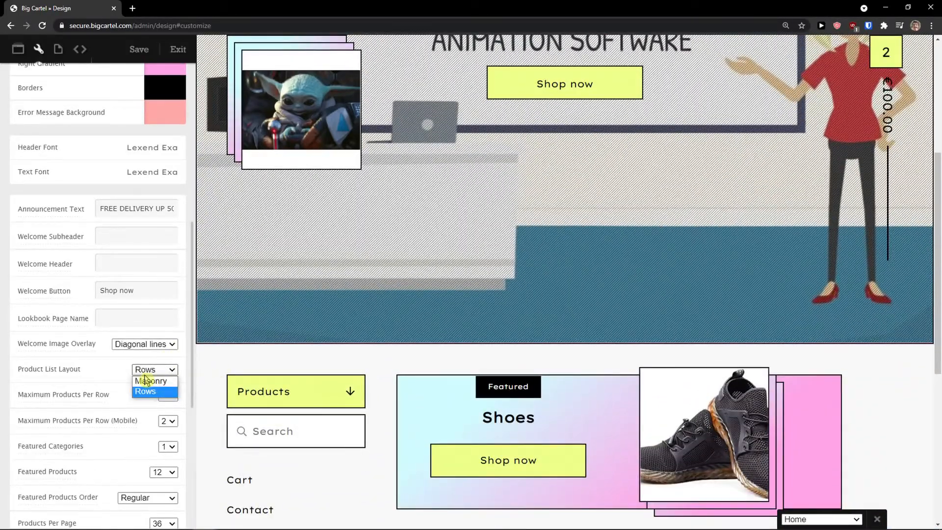
click(146, 391)
scroll(147, 365, down, 1)
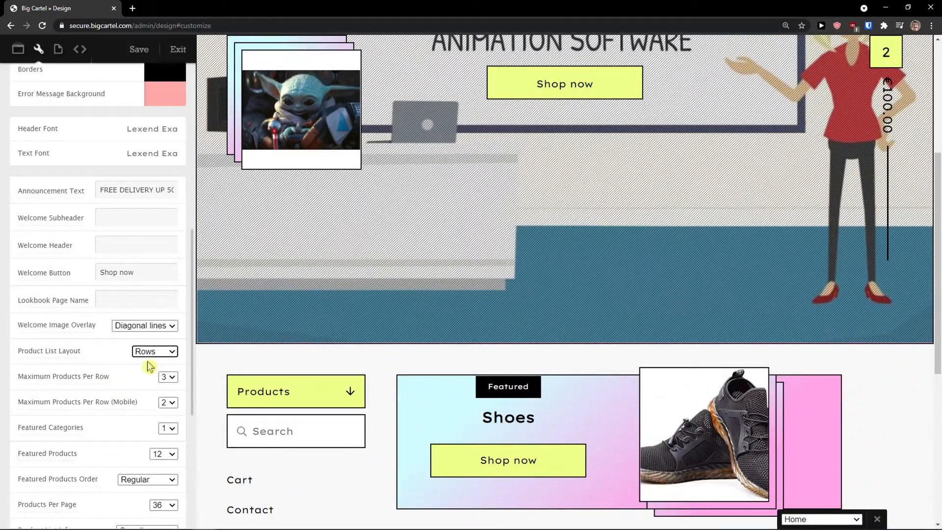
click(154, 351)
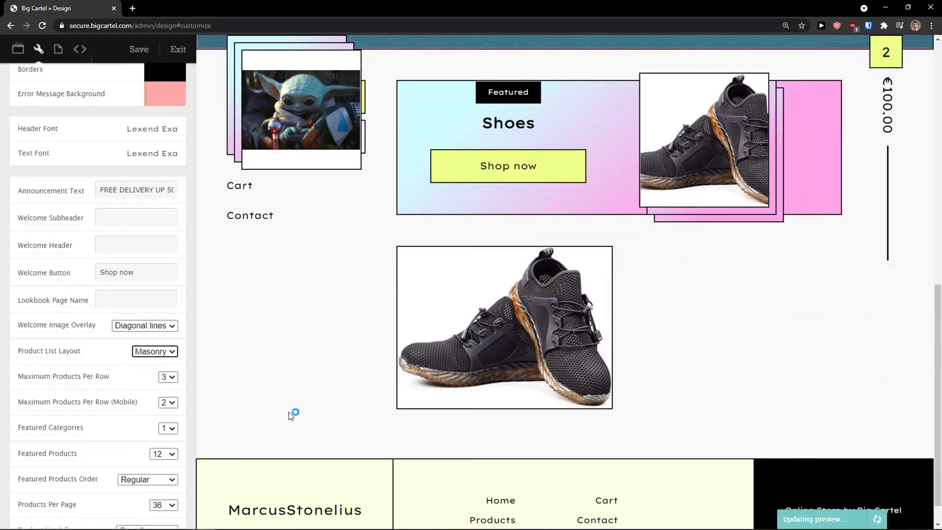
scroll(456, 295, down, 5)
scroll(457, 295, down, 3)
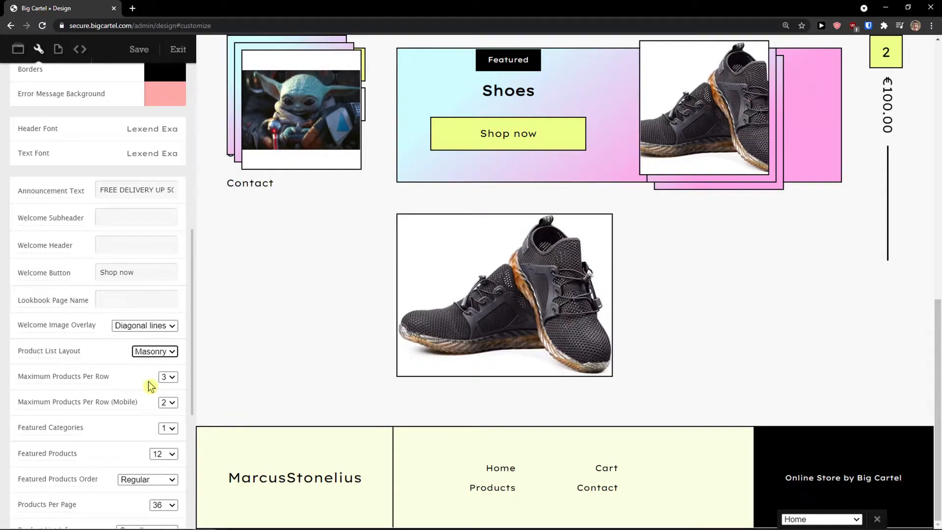
scroll(150, 386, down, 1)
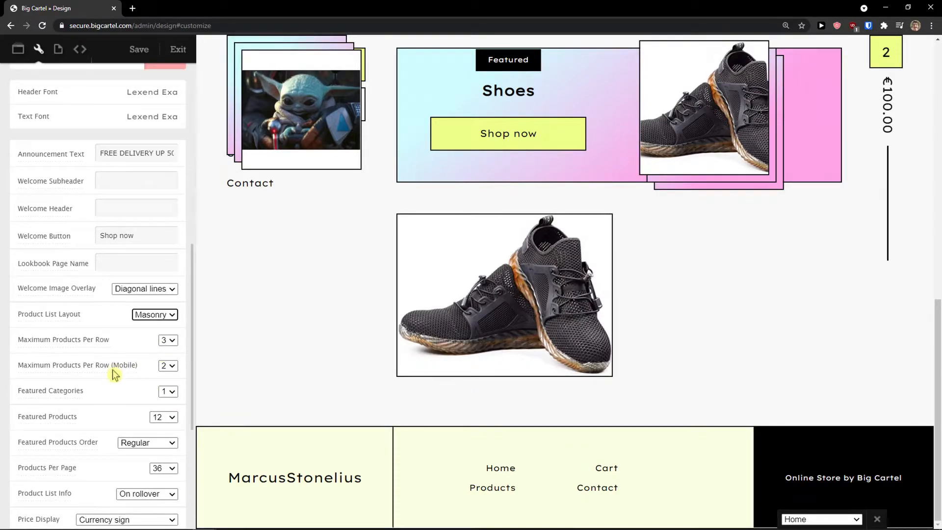
scroll(114, 377, down, 1)
scroll(114, 378, down, 1)
scroll(114, 377, down, 1)
scroll(96, 377, down, 1)
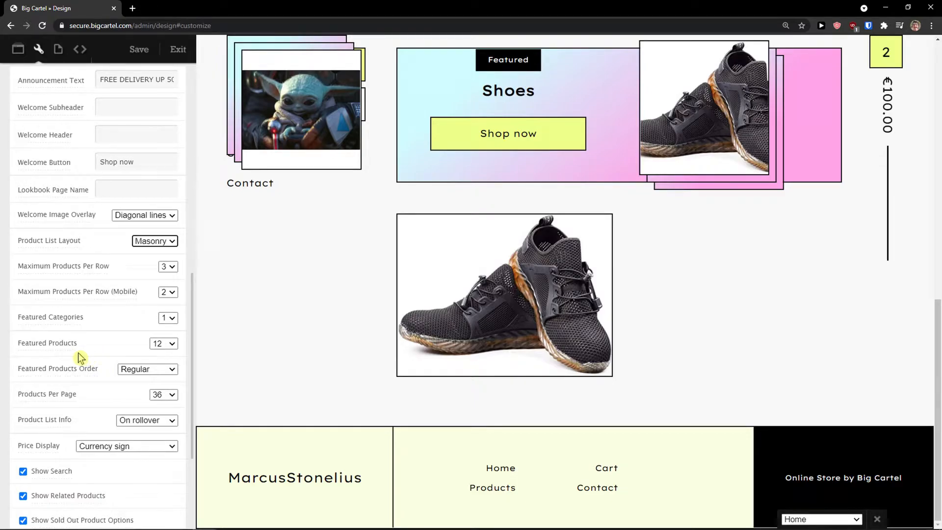
scroll(78, 383, down, 2)
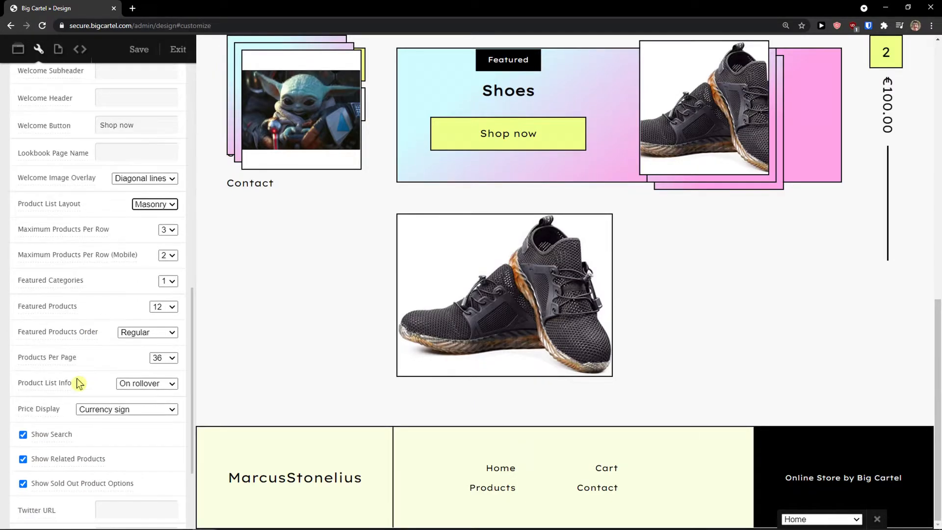
scroll(78, 383, down, 2)
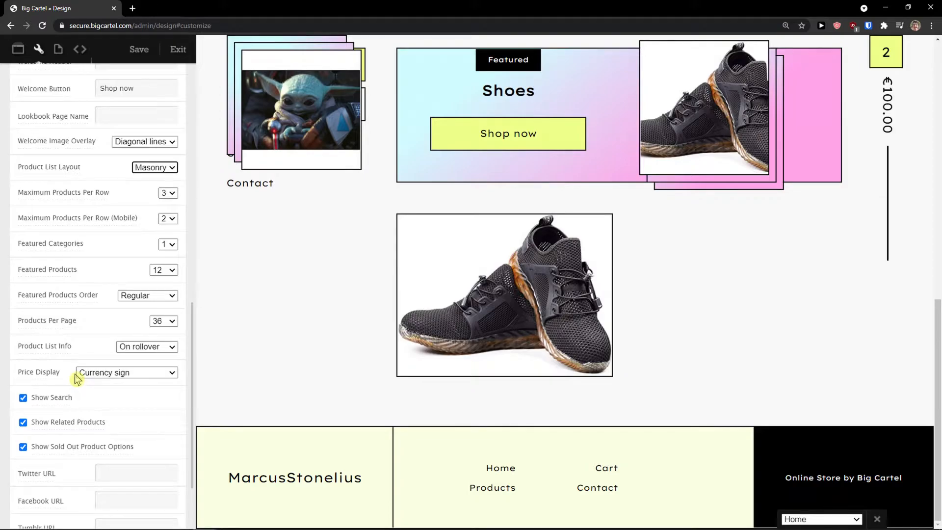
scroll(75, 377, down, 3)
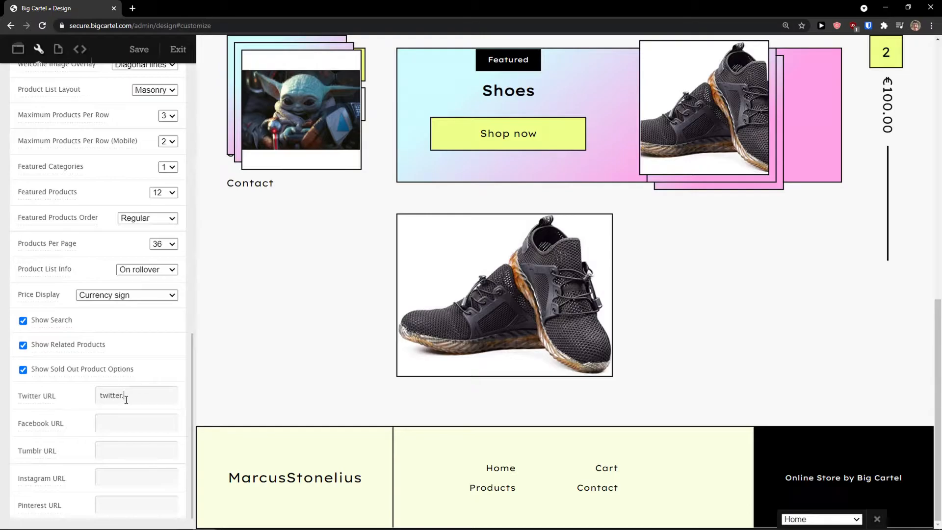
text(com)
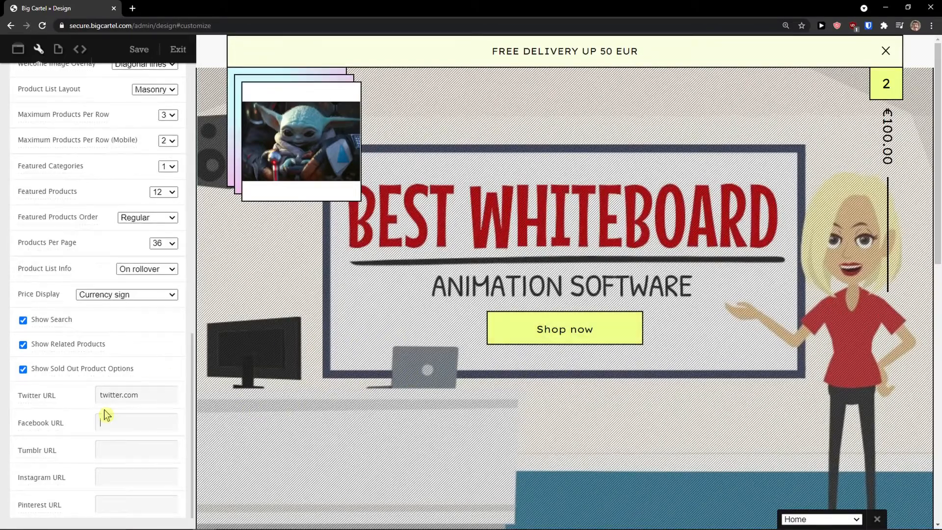
scroll(123, 428, up, 2)
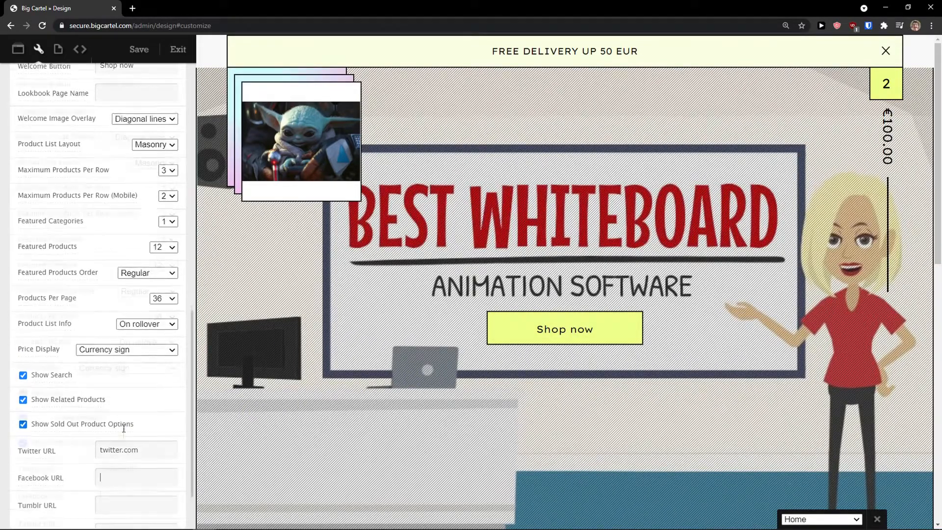
scroll(121, 435, up, 3)
Check the Price Display options and switch to the Pages section of the design editor
click(125, 385)
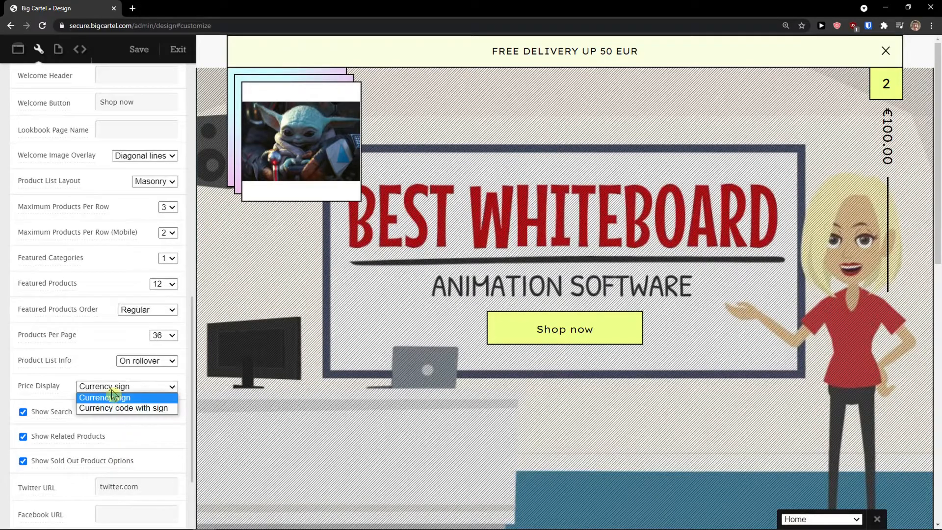
click(58, 49)
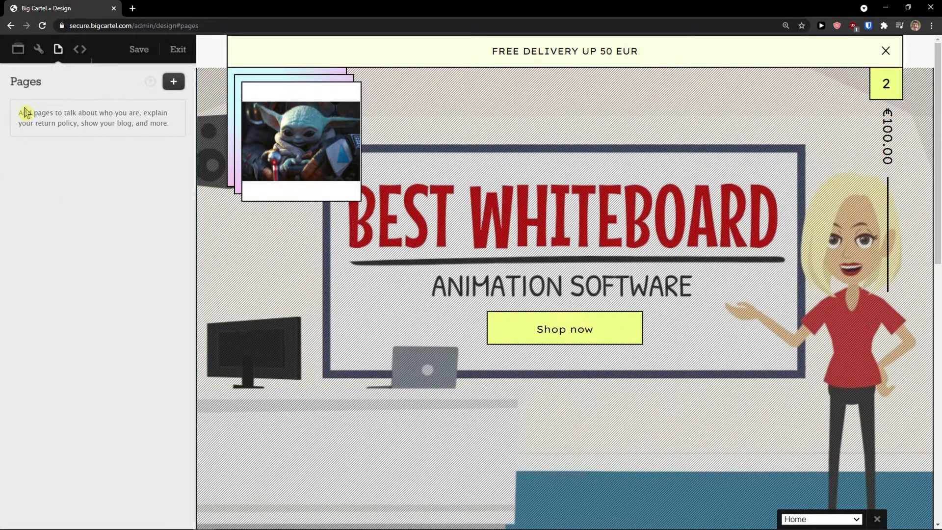
Create an 'Our Story' page saying the story began in 2012 and save it
drag(25, 113, 174, 124)
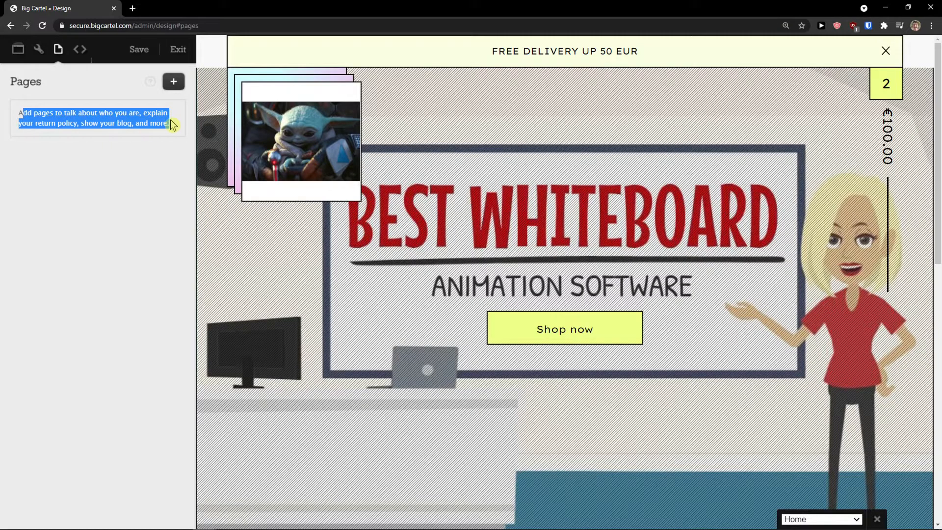
click(175, 85)
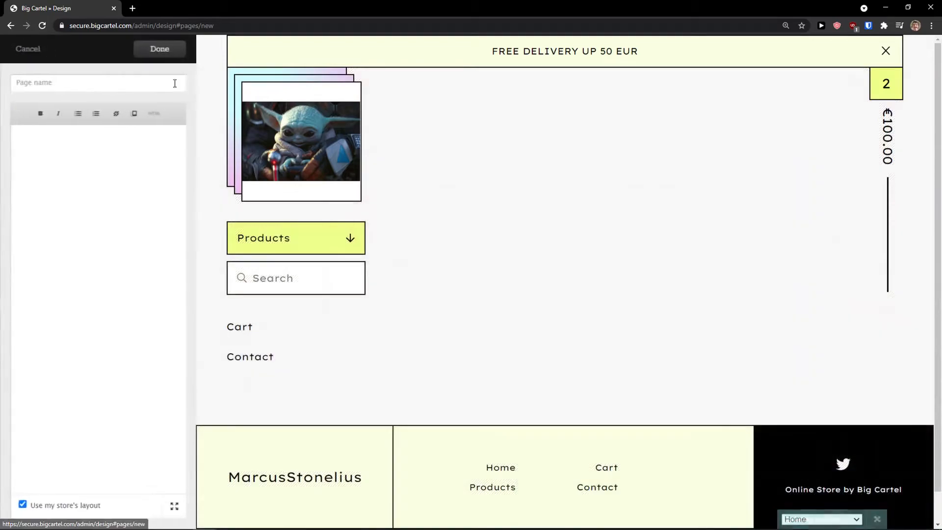
click(71, 87)
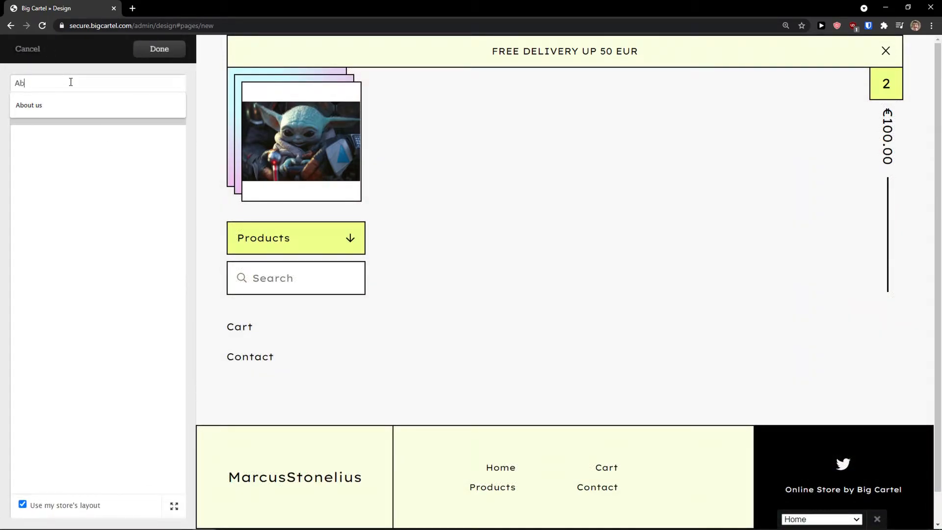
key(ctrl+a)
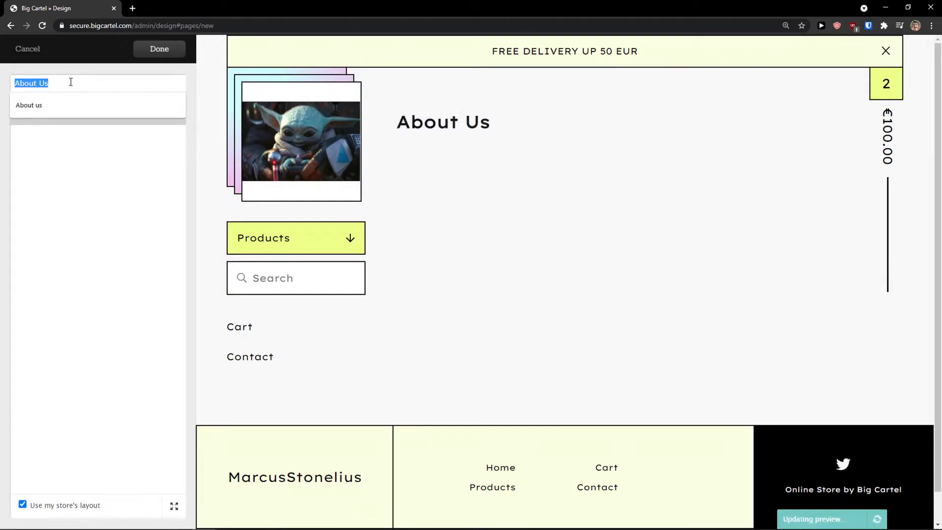
text(Our Story)
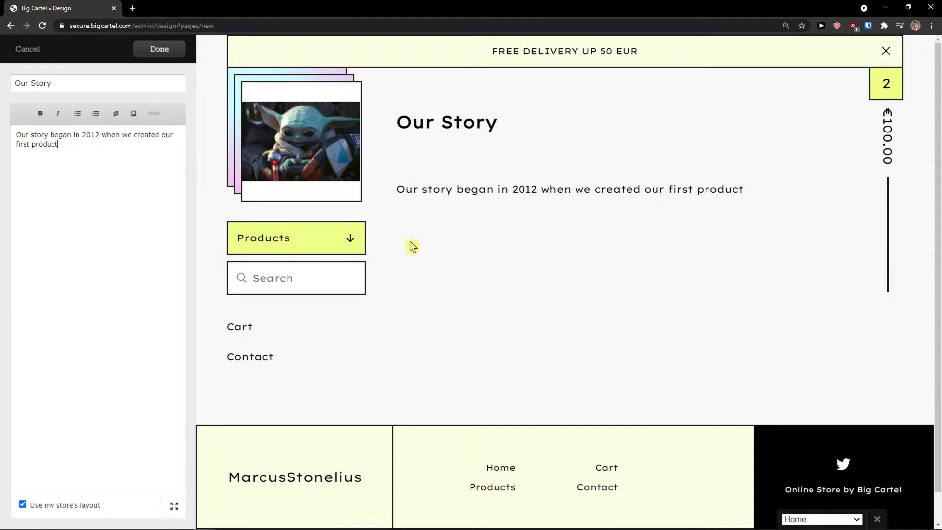
click(163, 57)
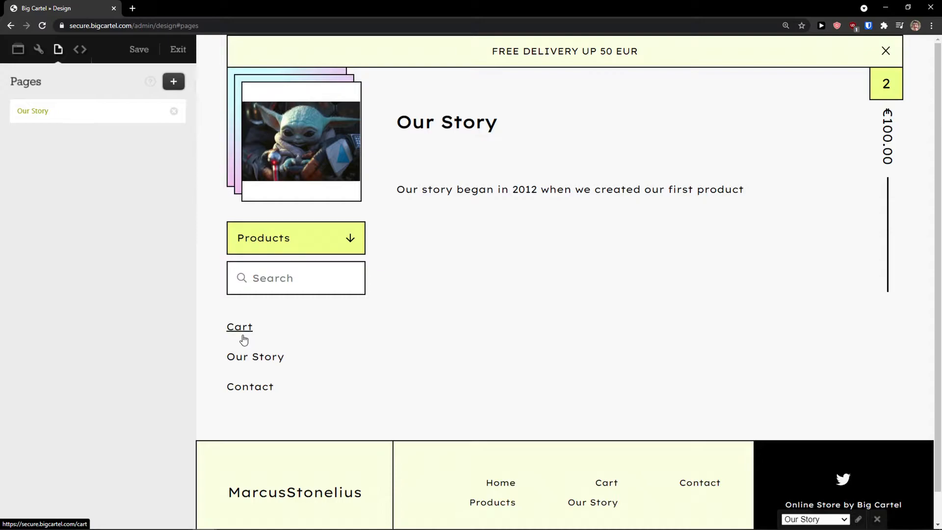
In the cart preview, lower Nike Shoes to quantity 1, try Checkout, then go to Advanced settings
click(240, 332)
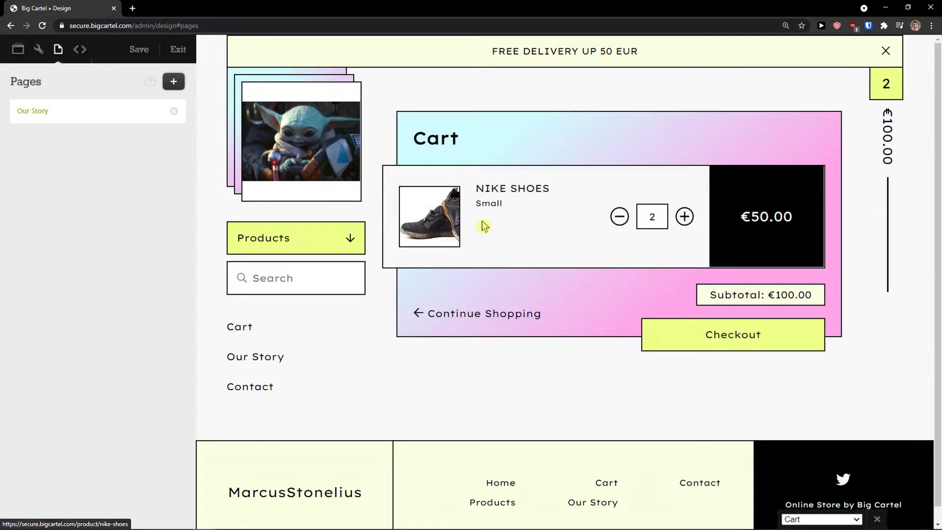
click(620, 216)
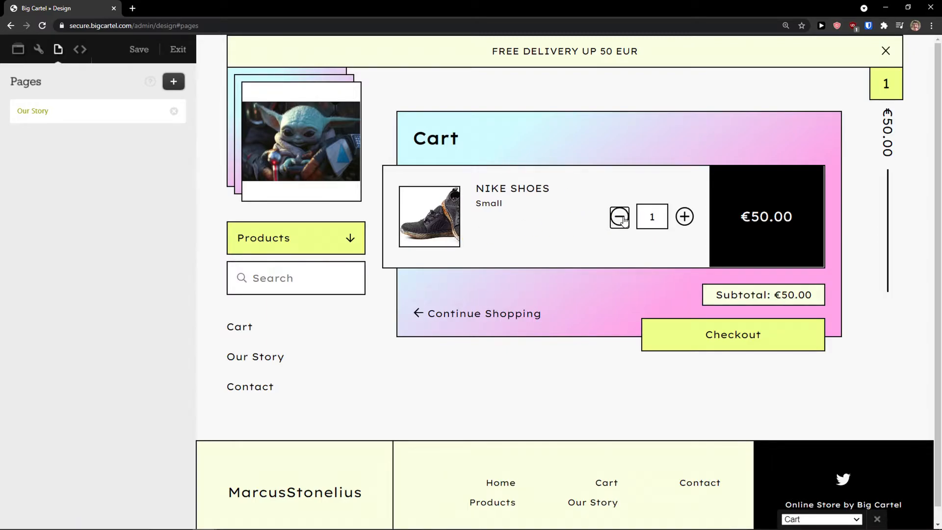
click(686, 336)
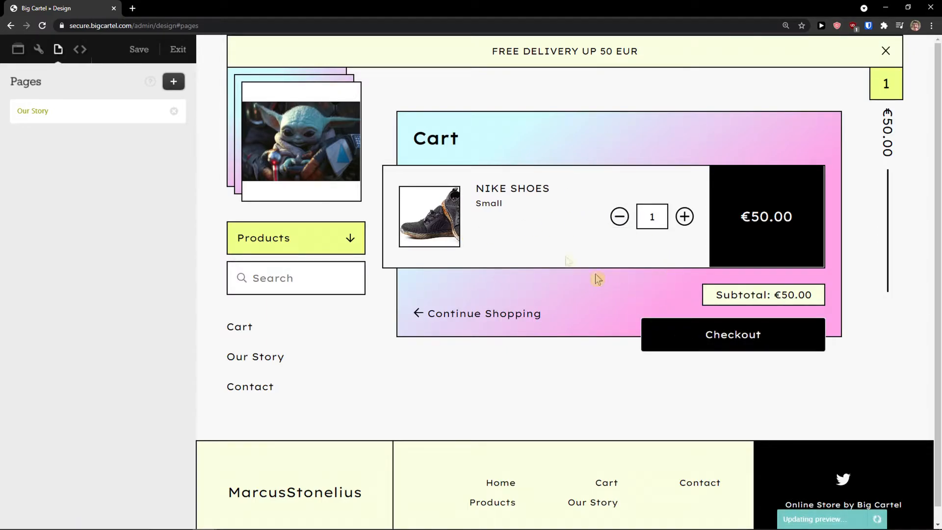
scroll(286, 156, down, 2)
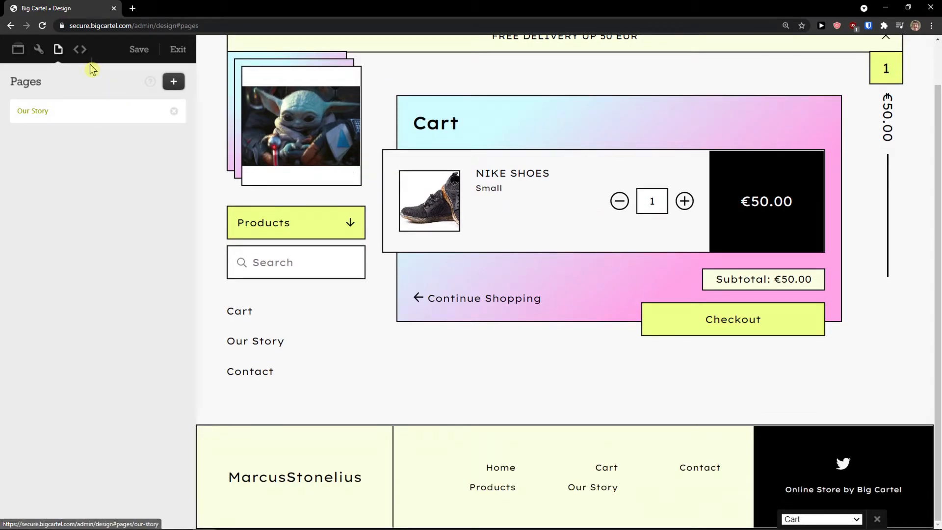
click(80, 50)
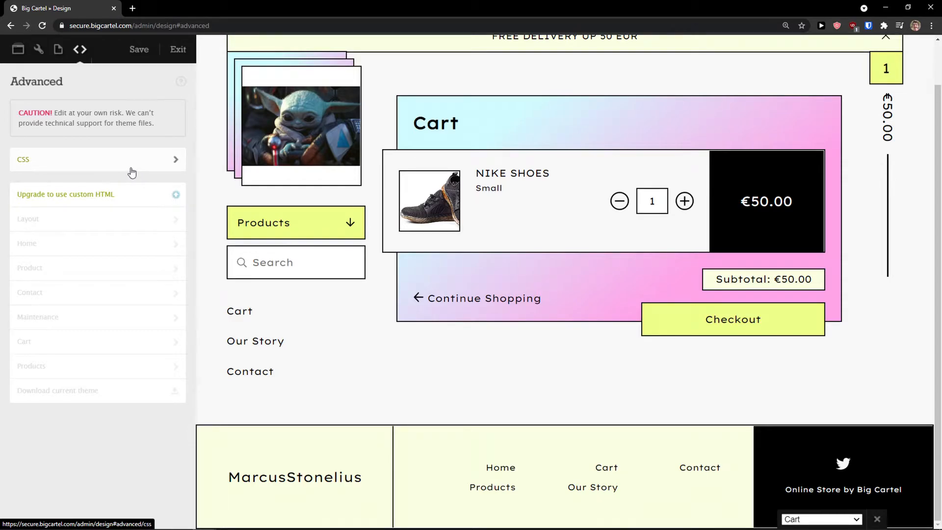
Exit the design editor and re-save the shop info from the Account page
click(138, 49)
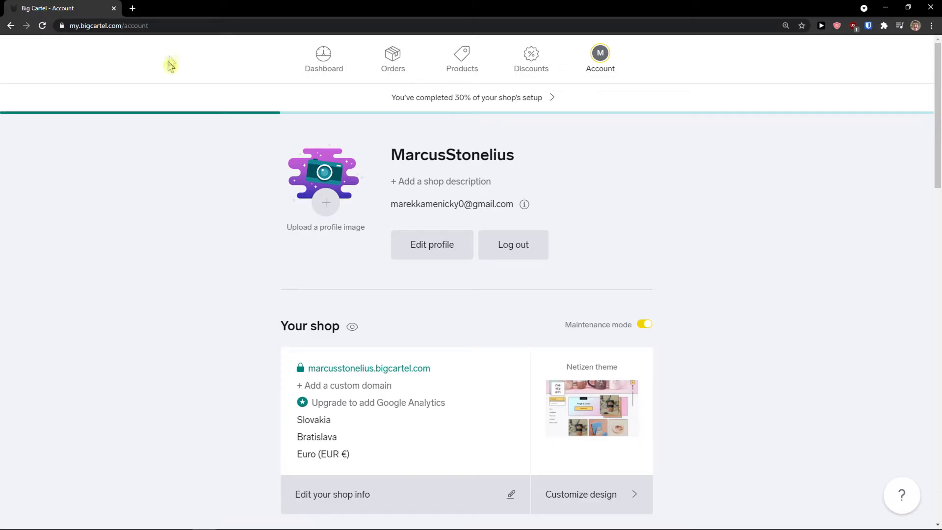
scroll(206, 165, down, 1)
scroll(199, 164, down, 2)
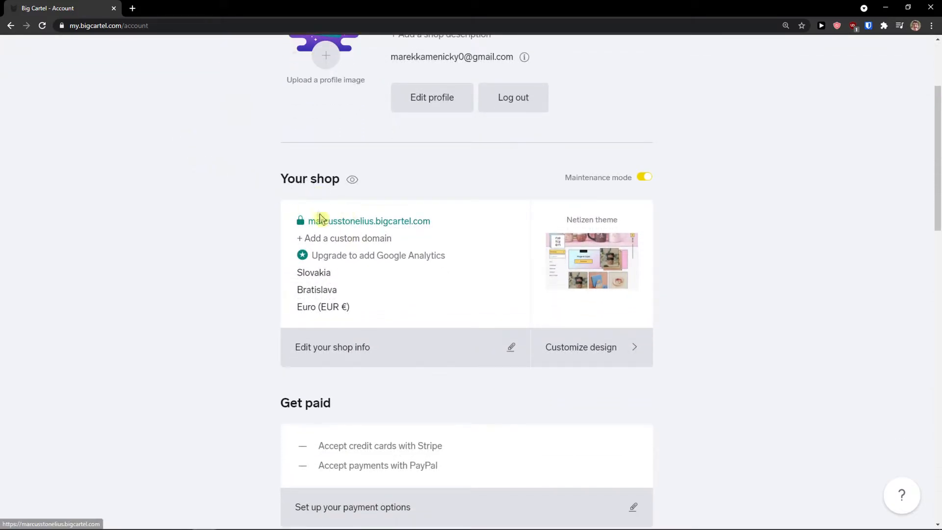
scroll(320, 228, up, 3)
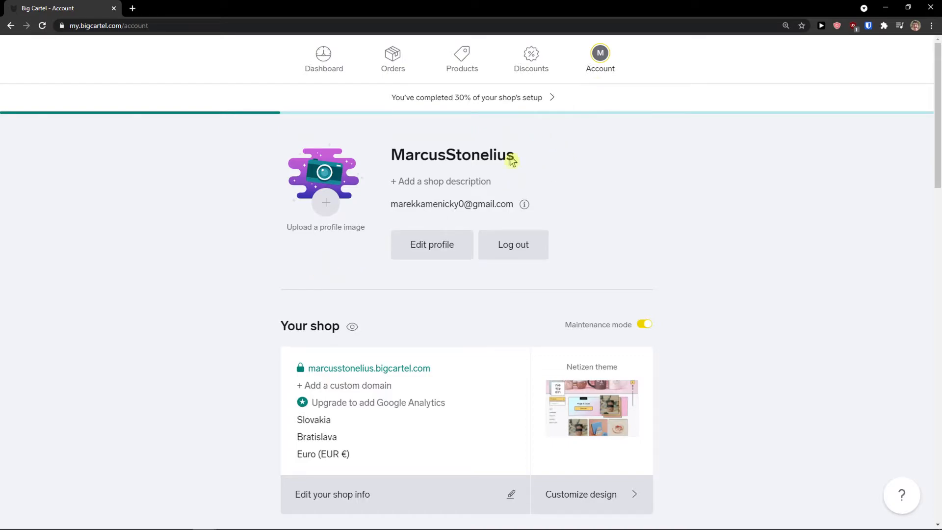
scroll(366, 275, down, 1)
scroll(365, 269, down, 3)
scroll(367, 275, up, 1)
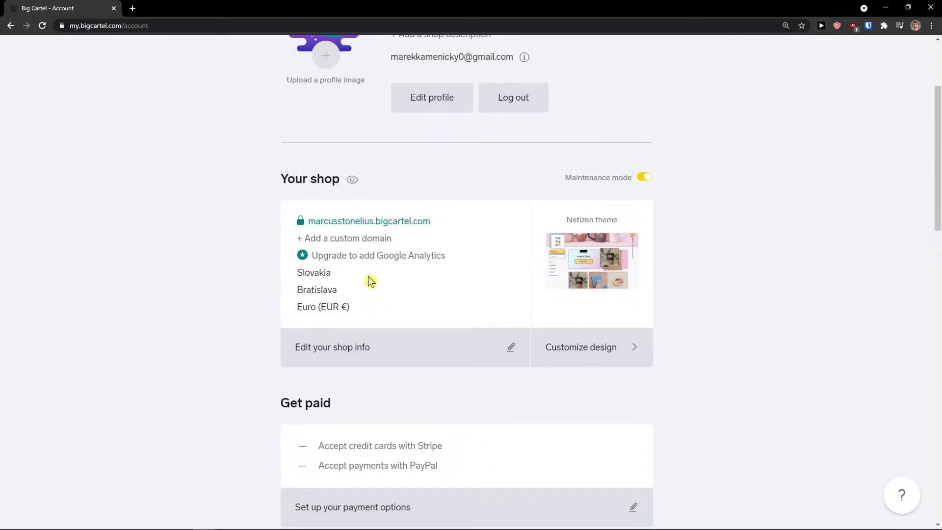
scroll(313, 297, up, 1)
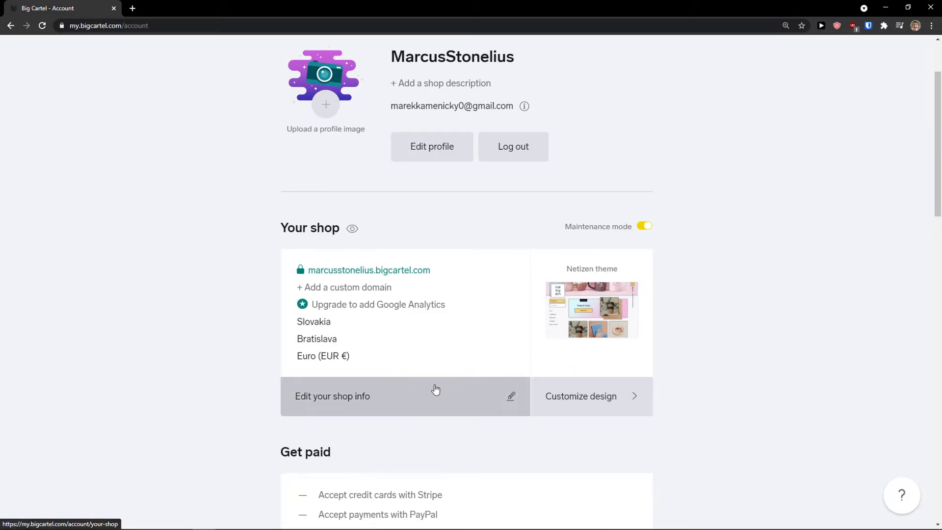
scroll(434, 390, up, 3)
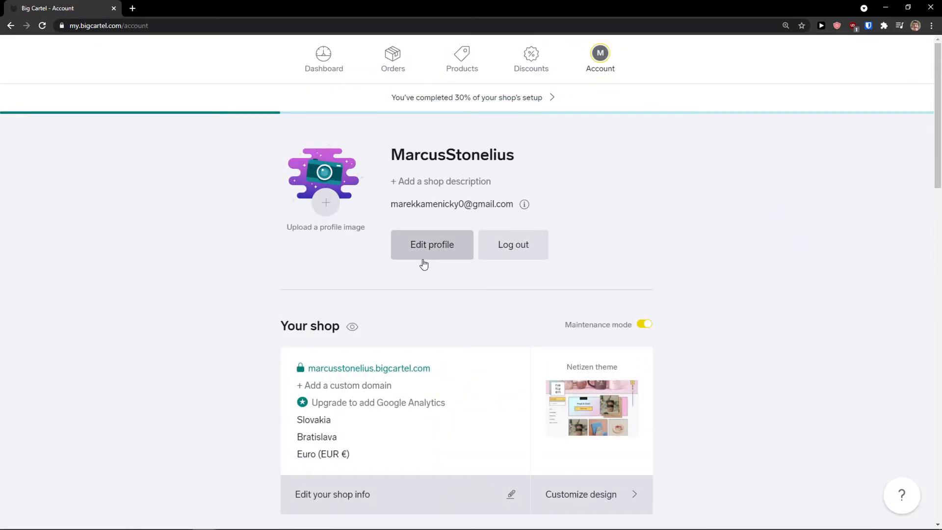
scroll(424, 262, down, 2)
scroll(424, 262, down, 1)
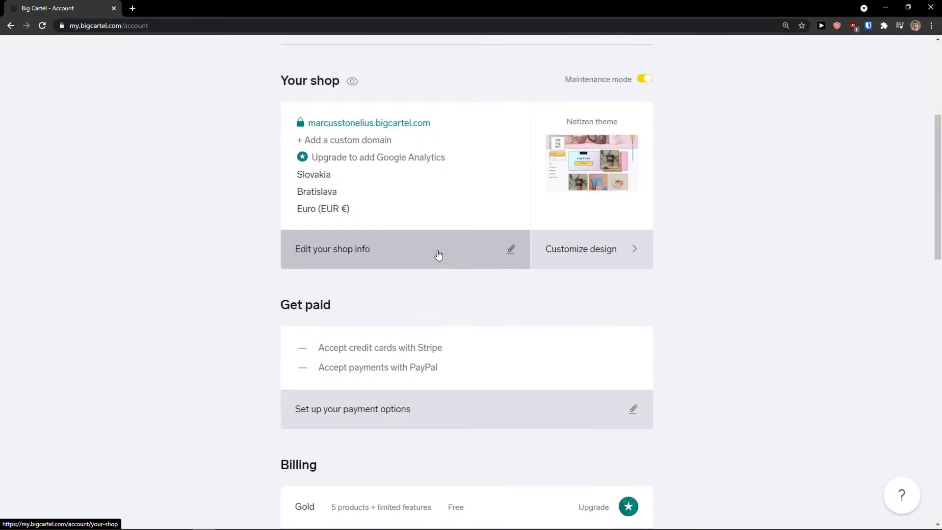
click(439, 254)
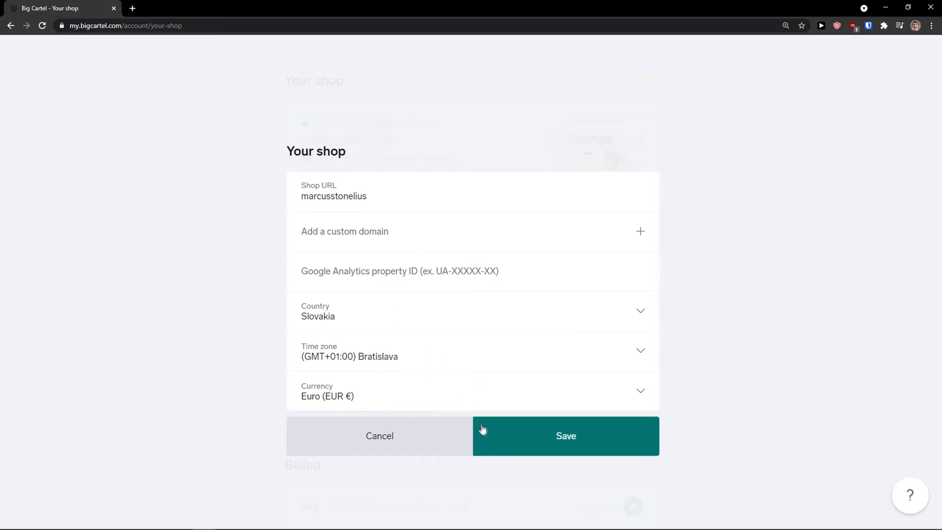
click(509, 434)
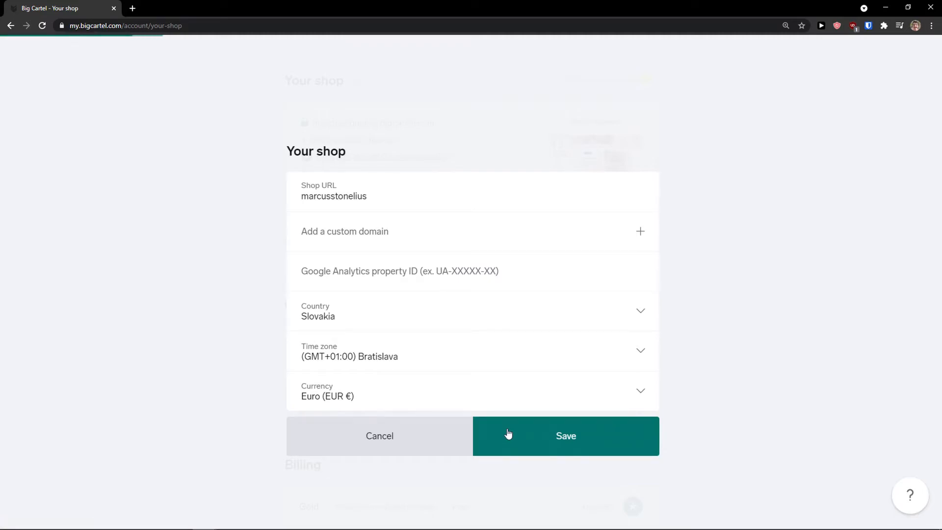
scroll(445, 420, up, 5)
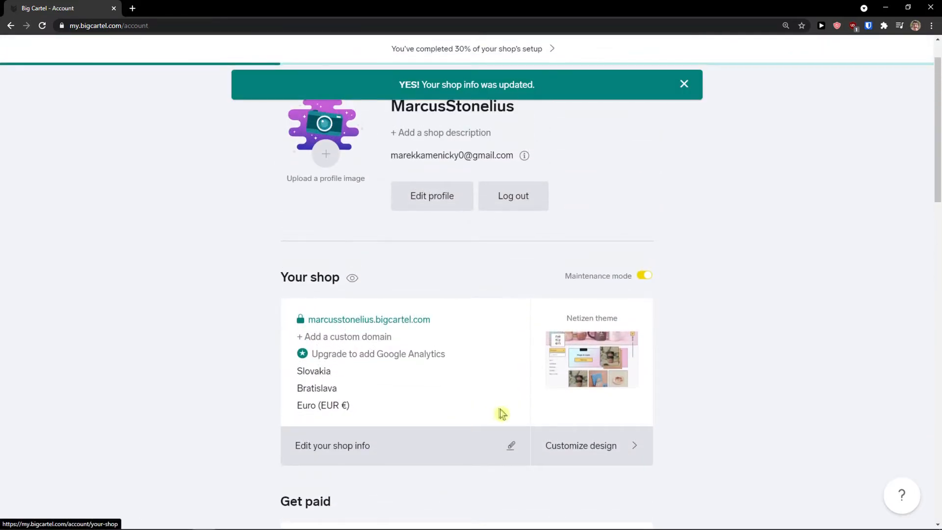
scroll(500, 398, up, 3)
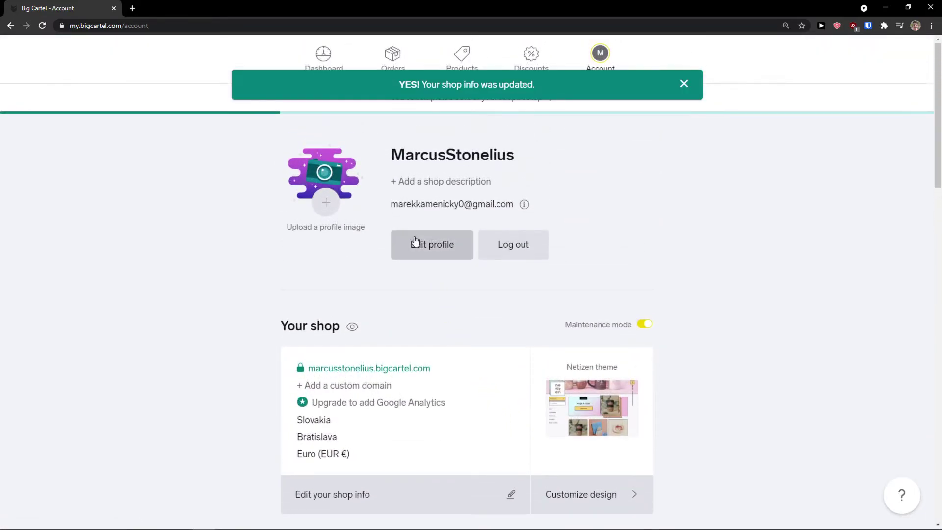
Dismiss the update notice and reach the Get paid page via the checklist's 'Set up your checkout' step
click(684, 84)
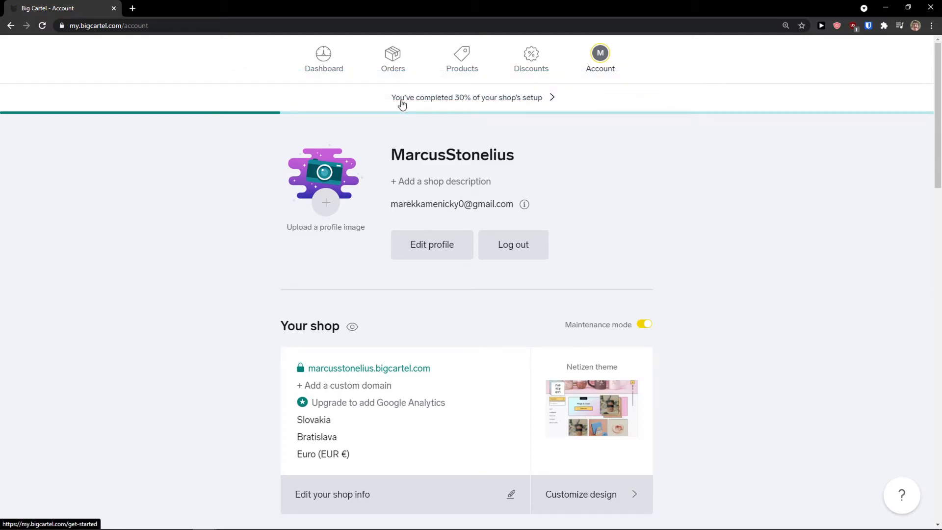
click(452, 99)
scroll(459, 169, down, 1)
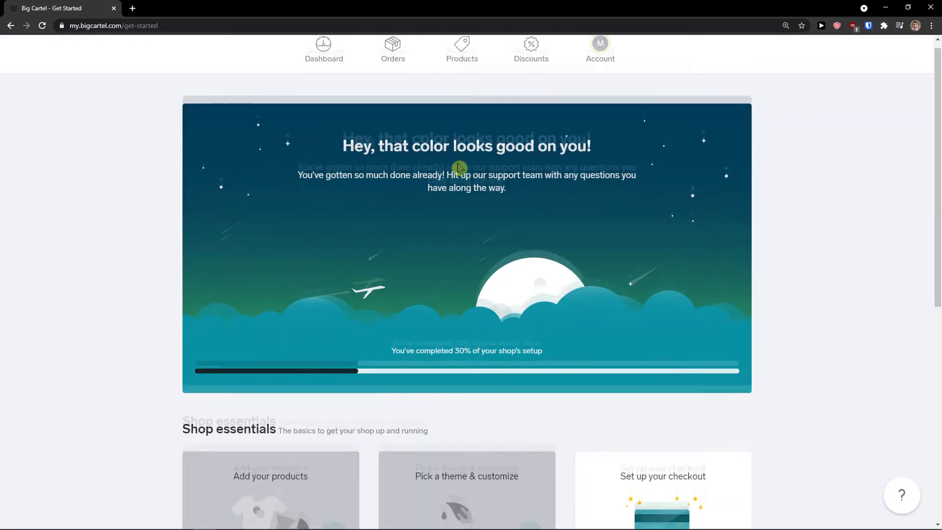
scroll(460, 168, down, 4)
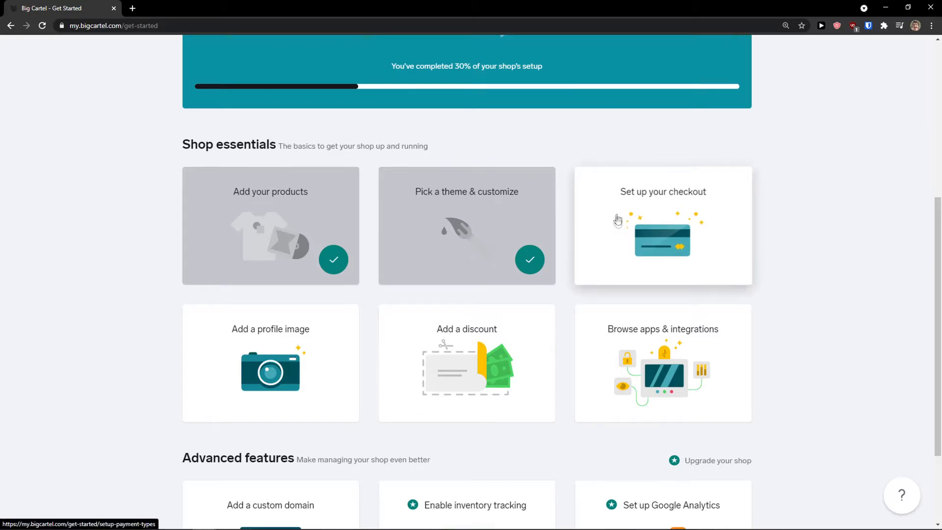
click(607, 246)
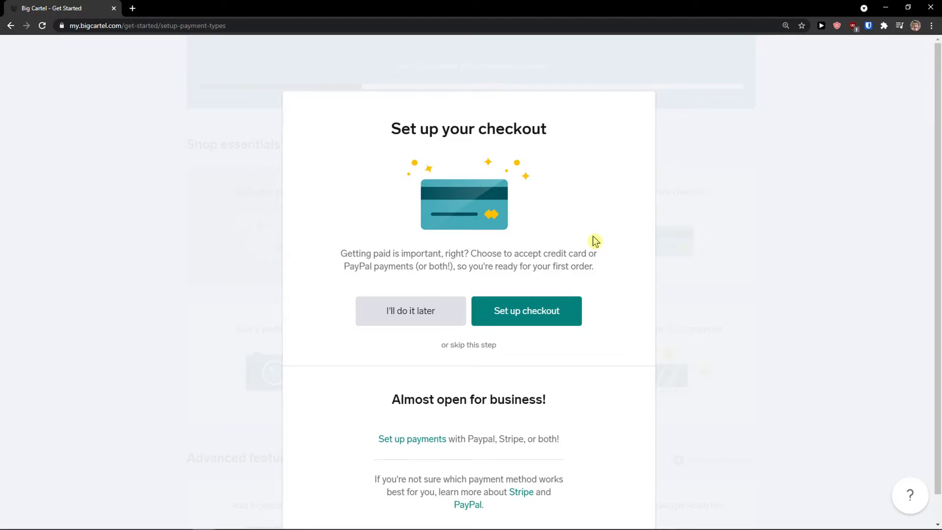
click(545, 281)
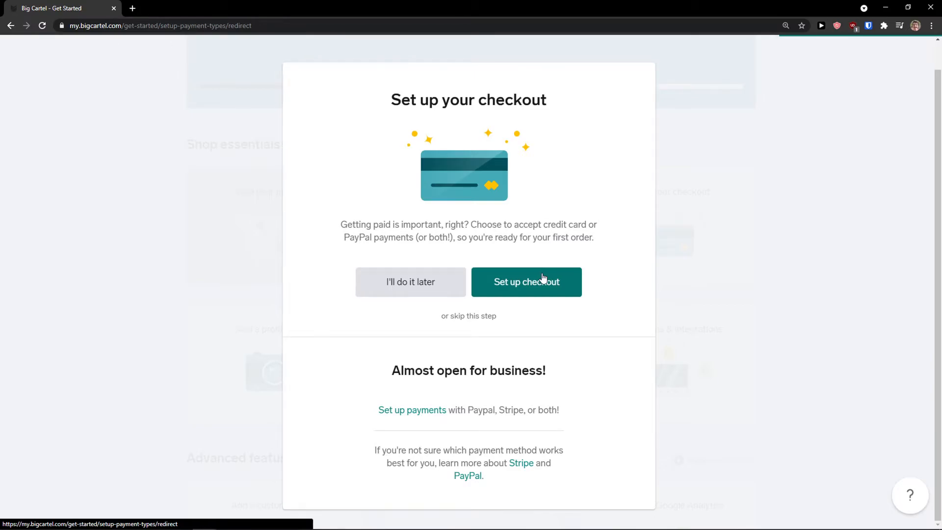
scroll(541, 265, down, 3)
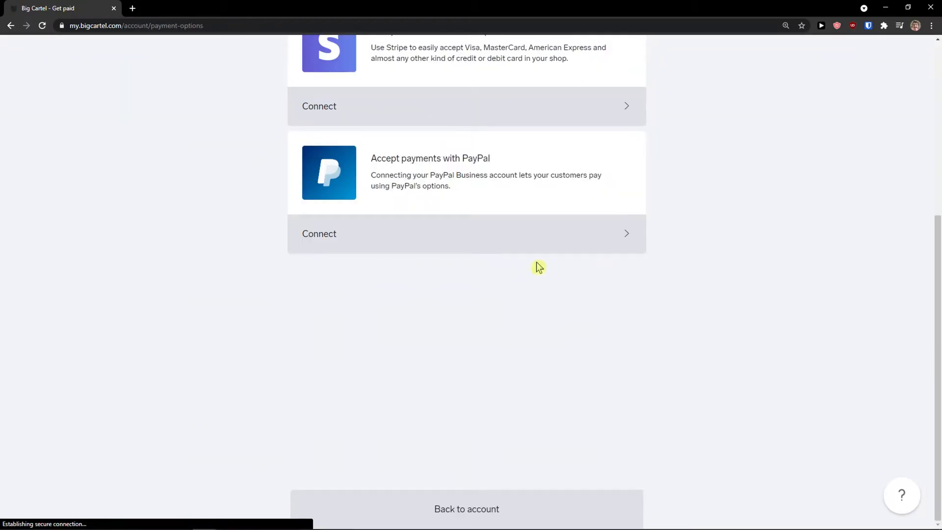
scroll(533, 261, up, 3)
scroll(557, 273, down, 1)
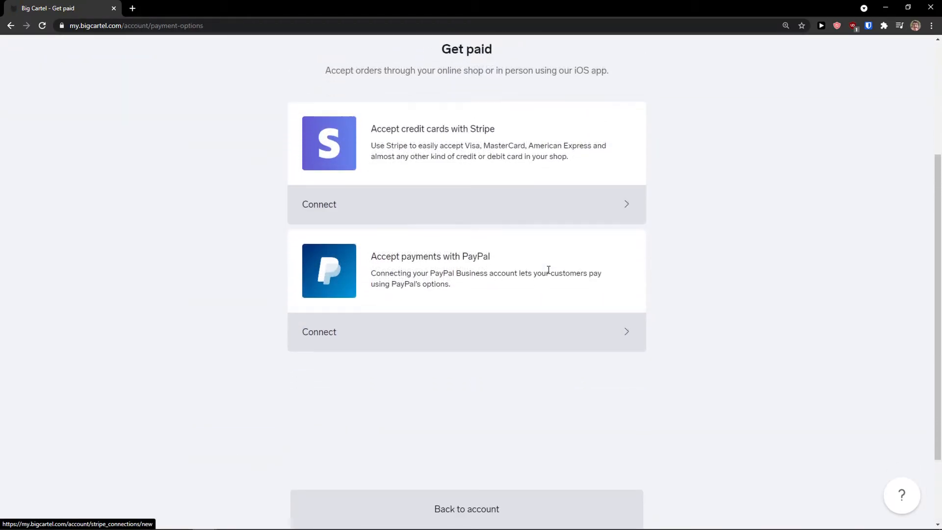
scroll(546, 271, up, 1)
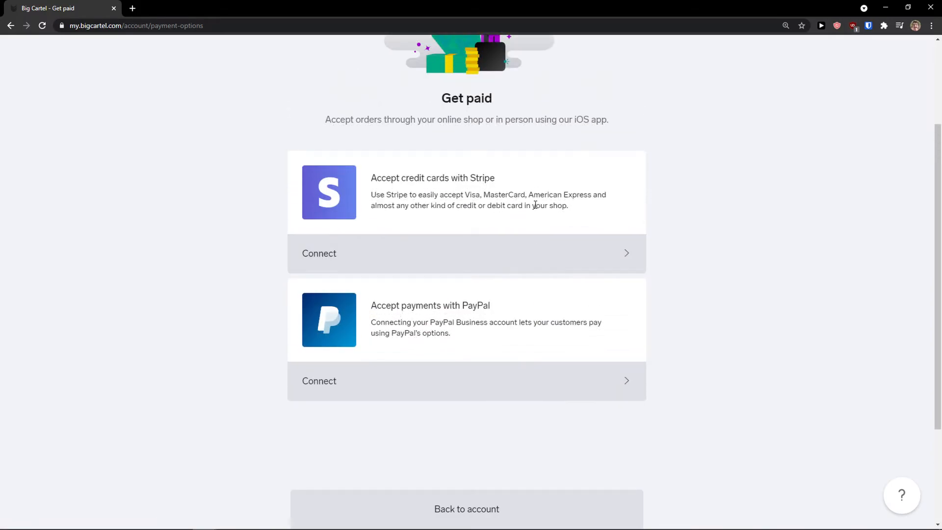
scroll(535, 205, down, 2)
scroll(530, 208, down, 1)
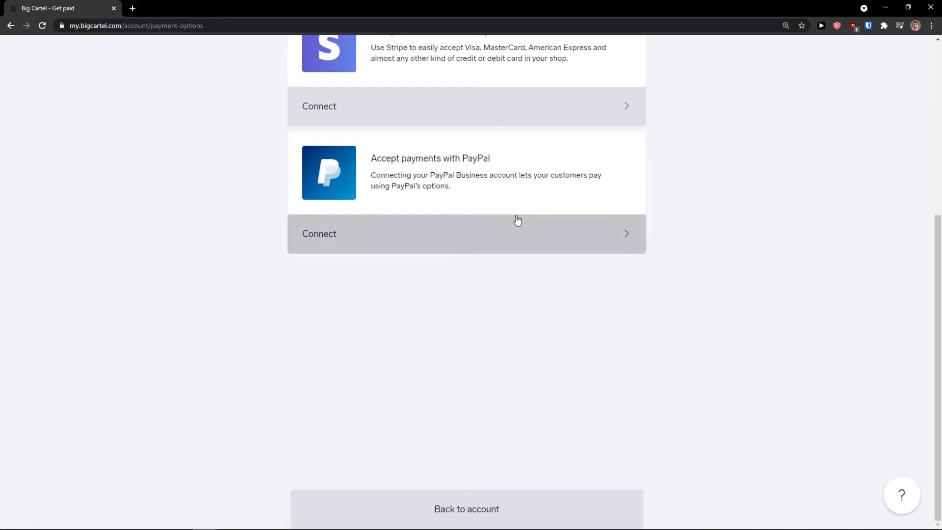
scroll(516, 221, up, 3)
scroll(510, 219, down, 1)
Start a PayPal Connect, poke at the email field, then close the PayPal window unconnected
click(529, 332)
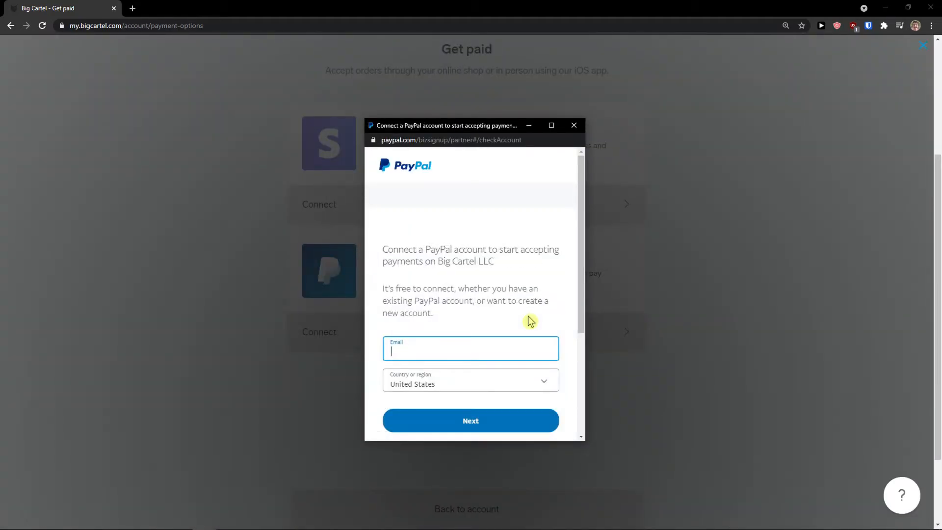
scroll(530, 321, down, 1)
click(517, 303)
click(515, 279)
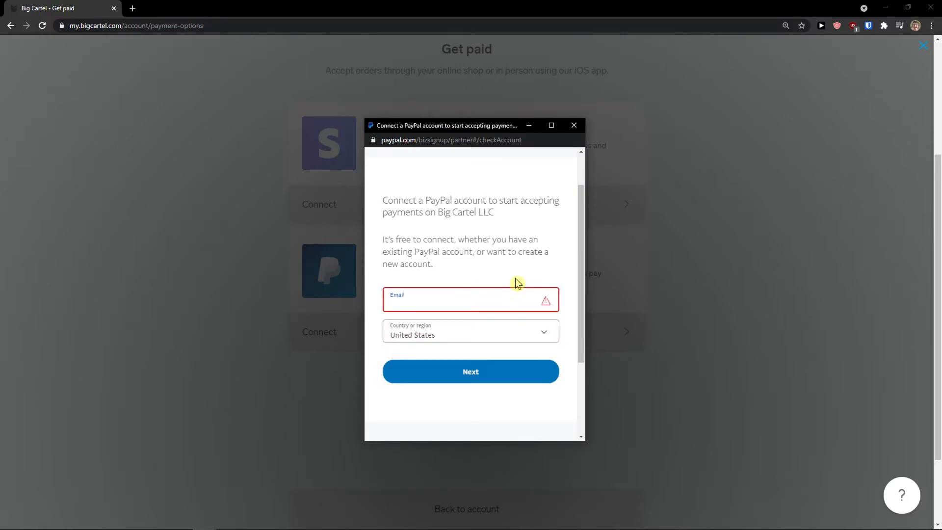
click(515, 296)
click(518, 281)
click(576, 130)
scroll(574, 221, up, 3)
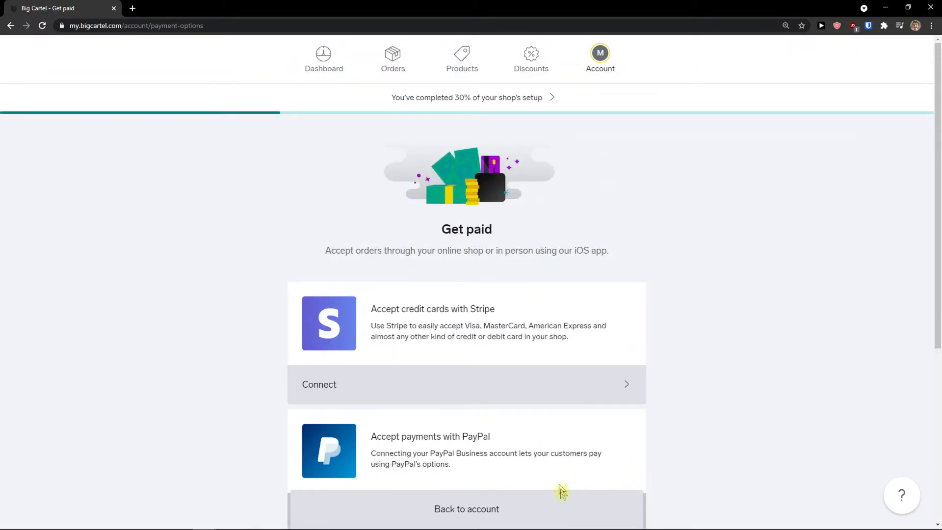
Reach the profile image step from the shop setup checklist
click(570, 508)
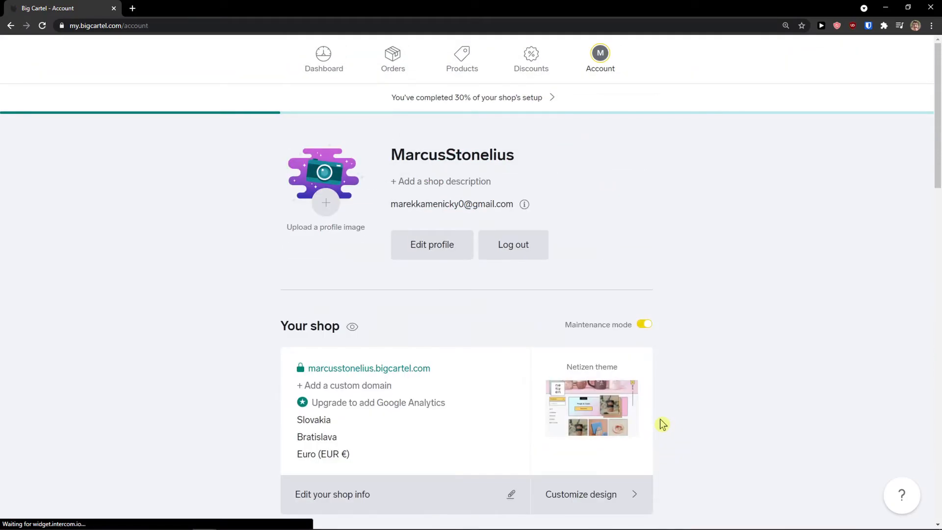
scroll(662, 423, down, 3)
scroll(662, 423, up, 3)
click(323, 59)
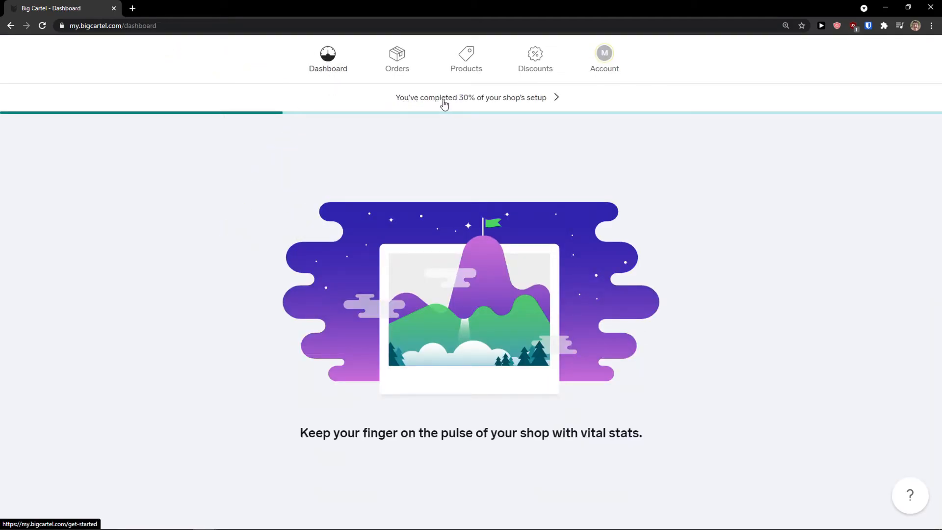
click(447, 102)
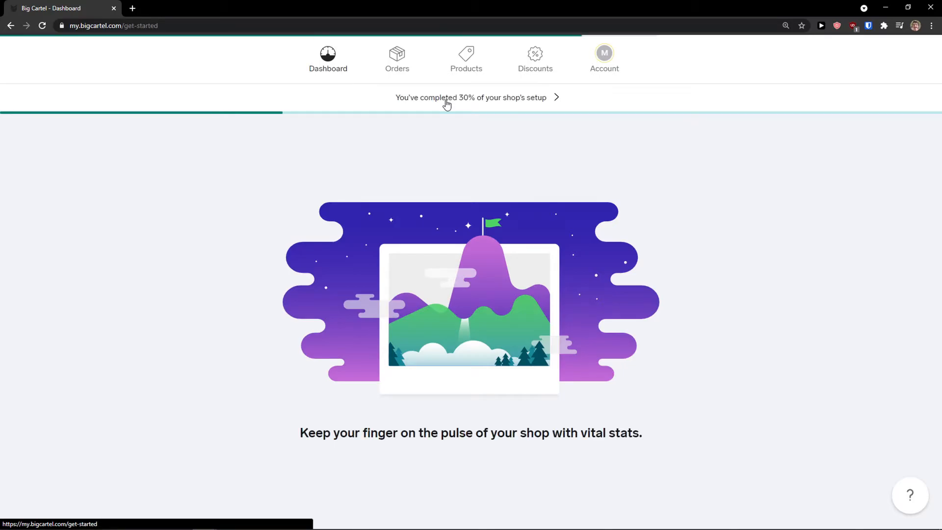
scroll(196, 229, down, 5)
scroll(196, 228, down, 3)
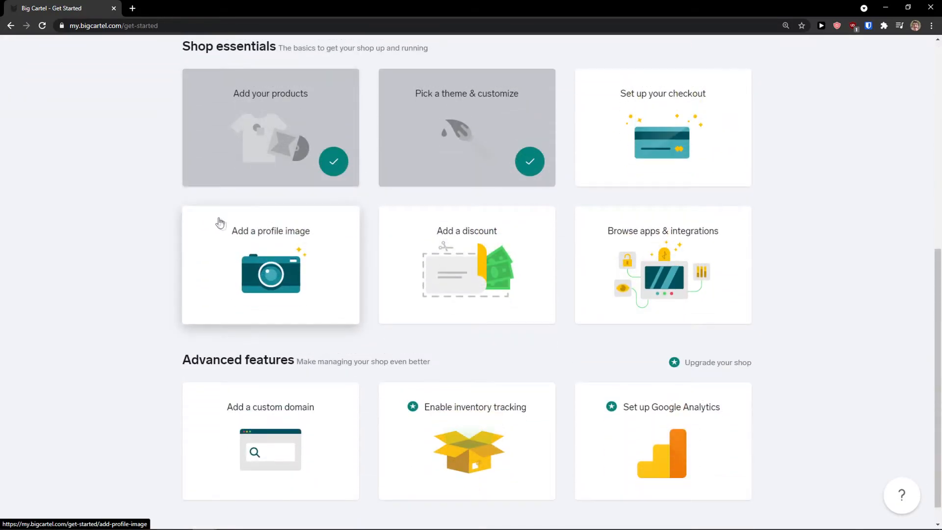
scroll(256, 233, down, 1)
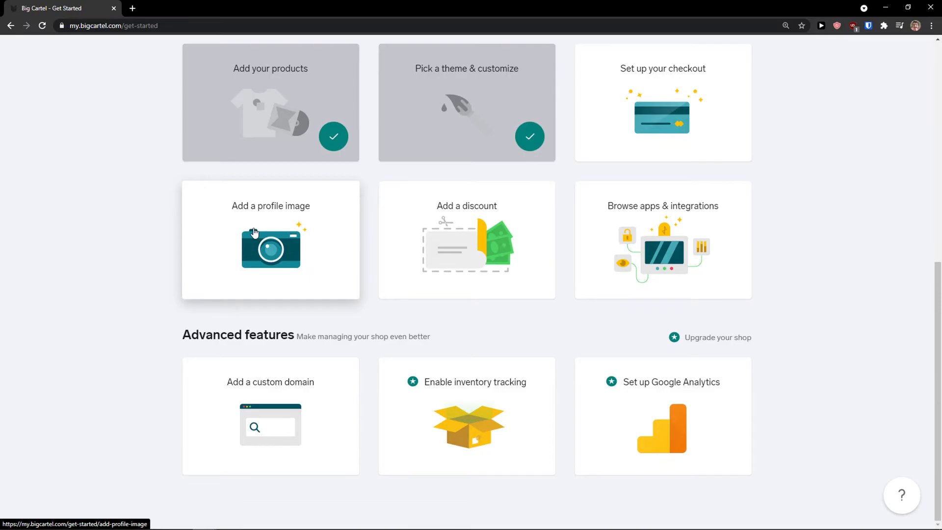
click(255, 234)
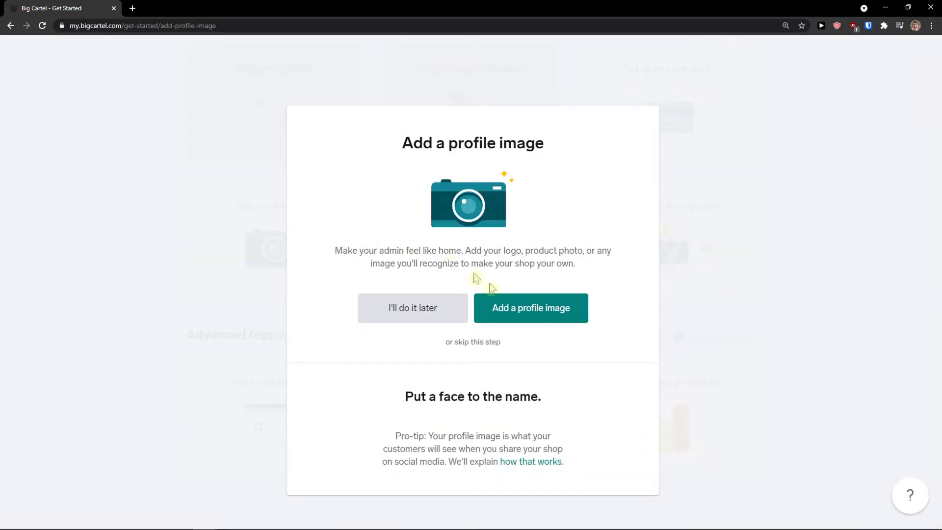
Upload baby-yoda.png as the shop's profile image
click(515, 308)
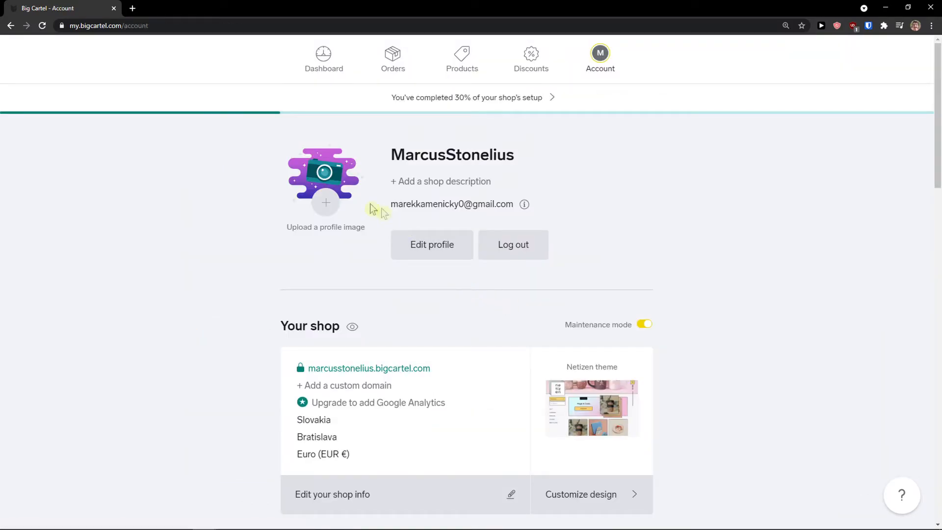
click(331, 209)
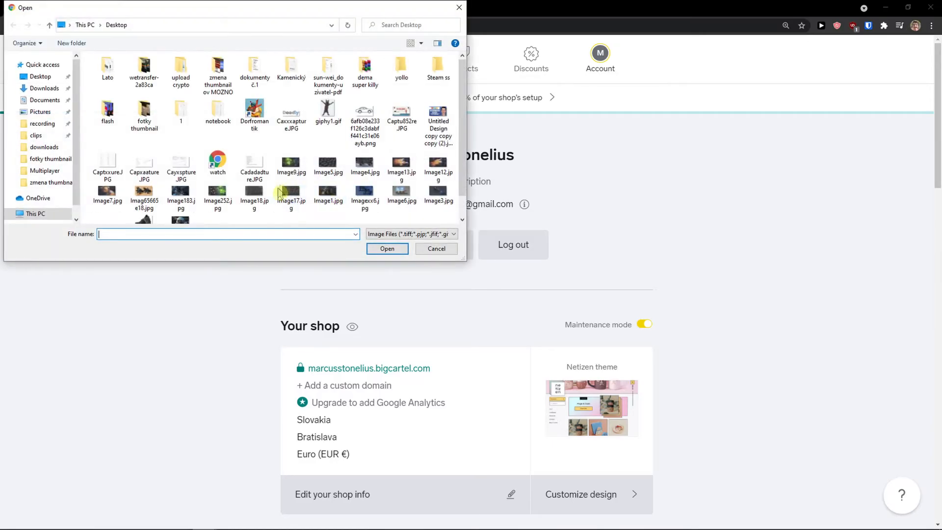
scroll(300, 132, down, 1)
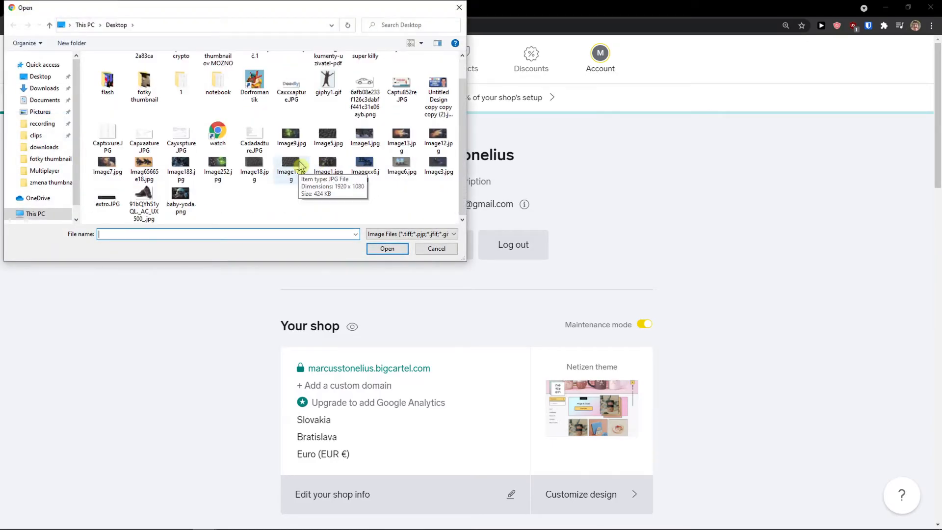
double_click(181, 201)
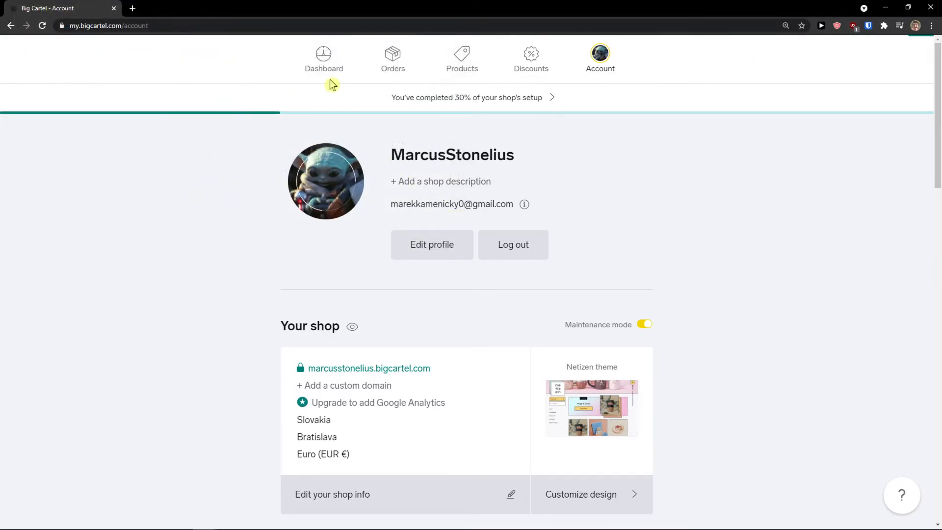
Bring up the Add a discount step from the setup checklist and read its explanation
click(443, 97)
scroll(211, 206, down, 5)
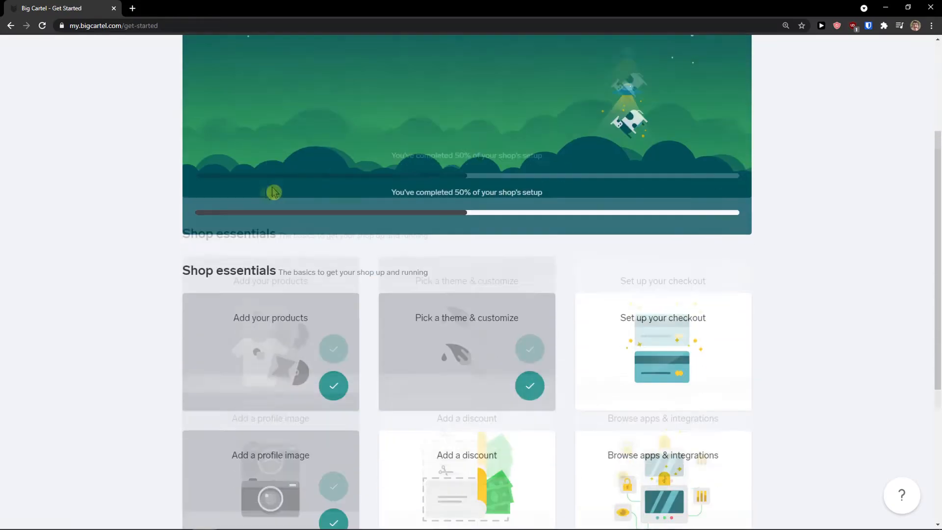
scroll(211, 207, down, 1)
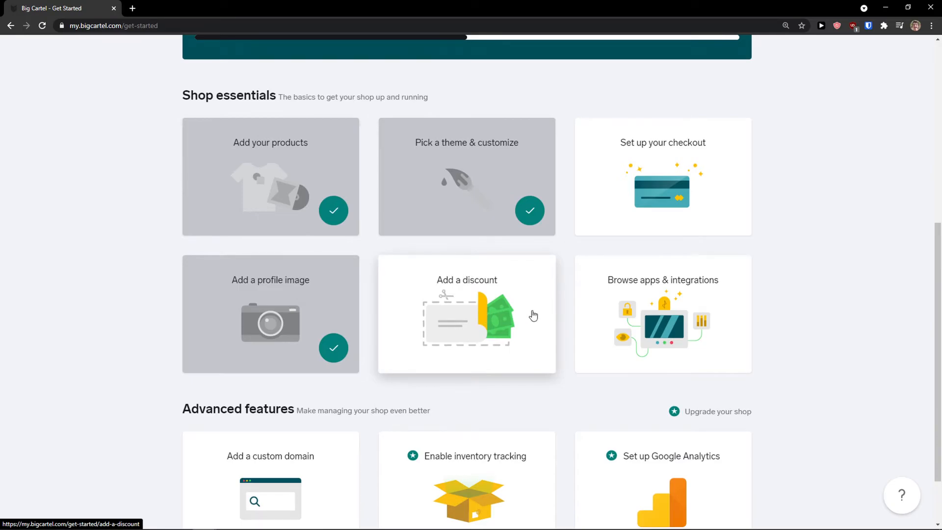
scroll(530, 314, down, 1)
scroll(522, 280, down, 1)
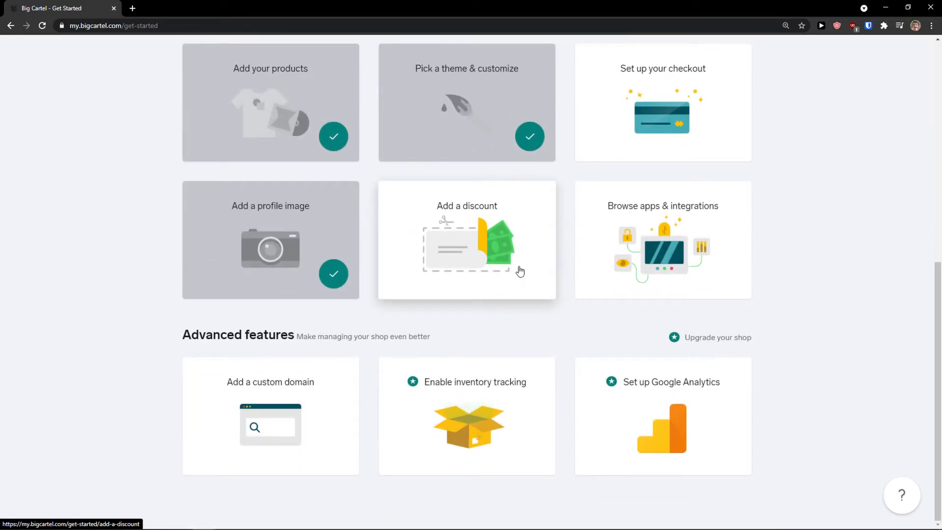
click(520, 271)
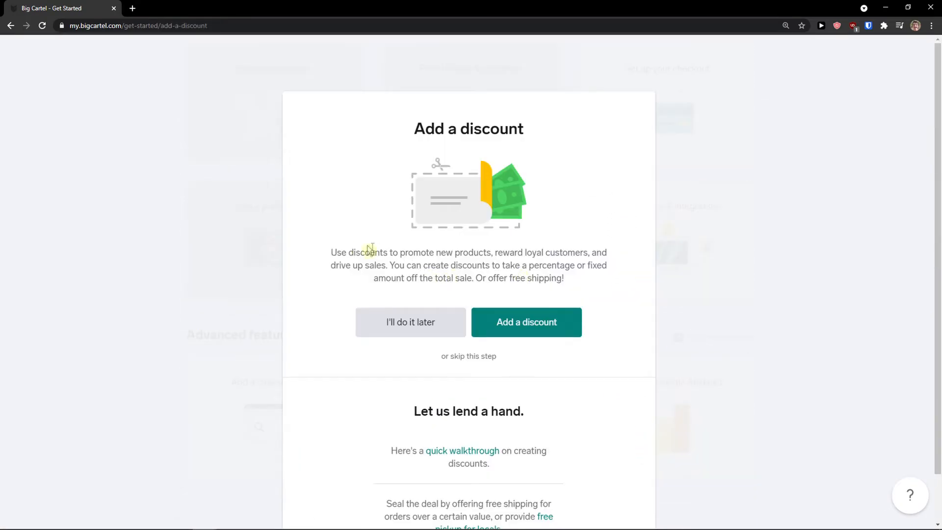
drag(356, 253, 586, 280)
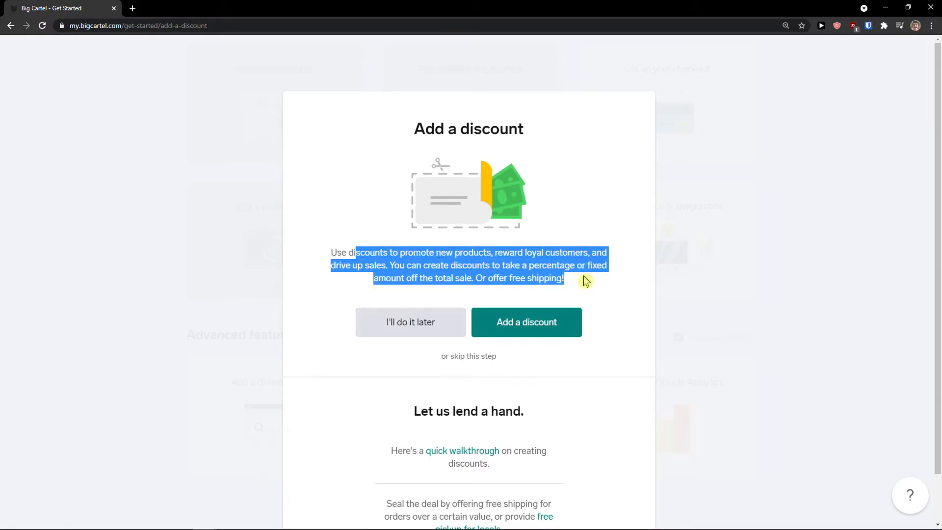
click(567, 287)
scroll(545, 294, down, 1)
Start a new discount with a randomly generated code and a description
click(532, 276)
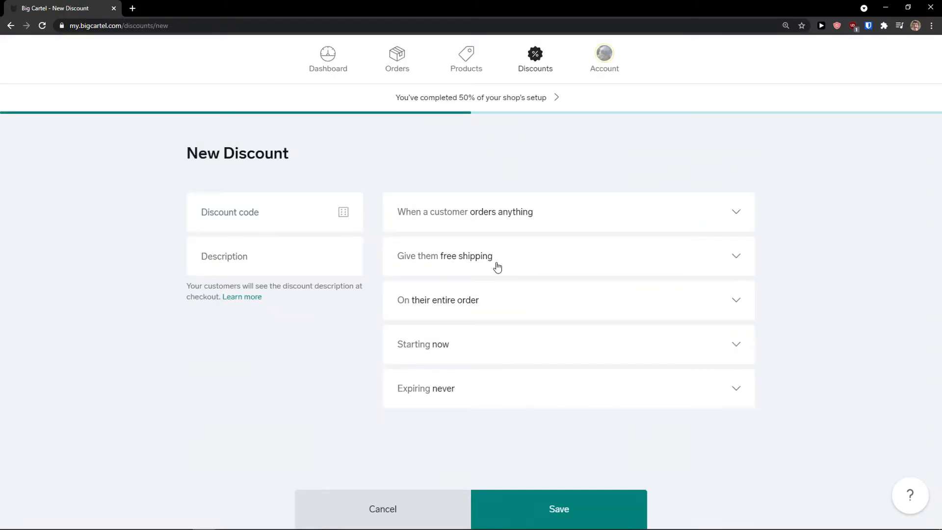
click(317, 213)
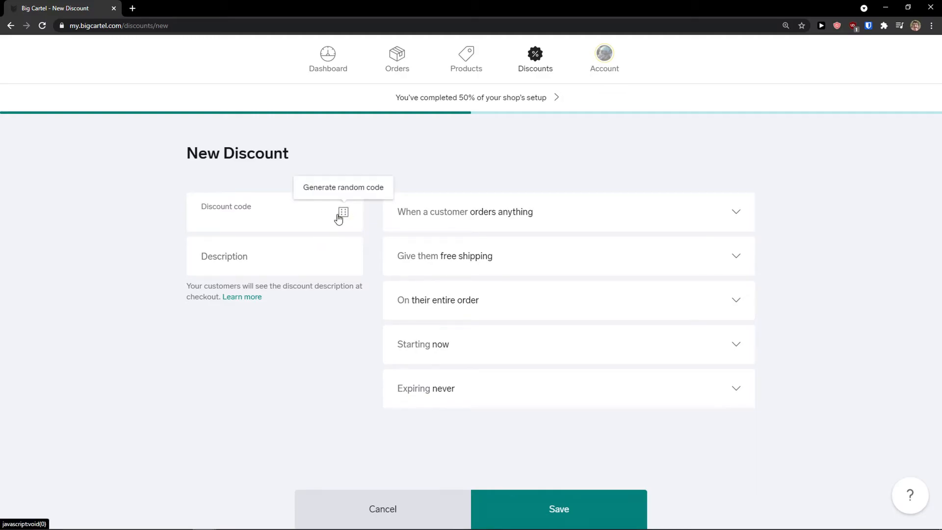
click(342, 214)
click(255, 253)
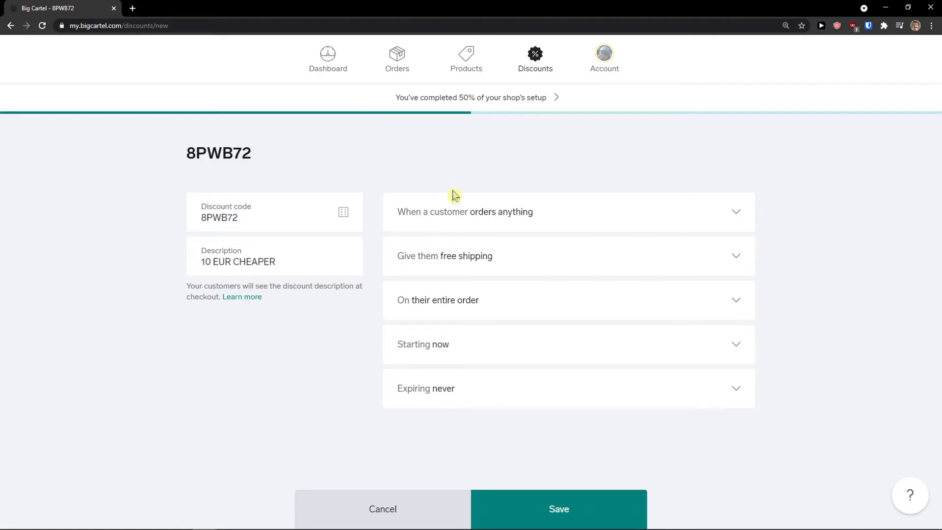
Require customers to spend at least €50 to qualify for the discount
click(474, 225)
click(474, 225)
click(445, 221)
click(450, 257)
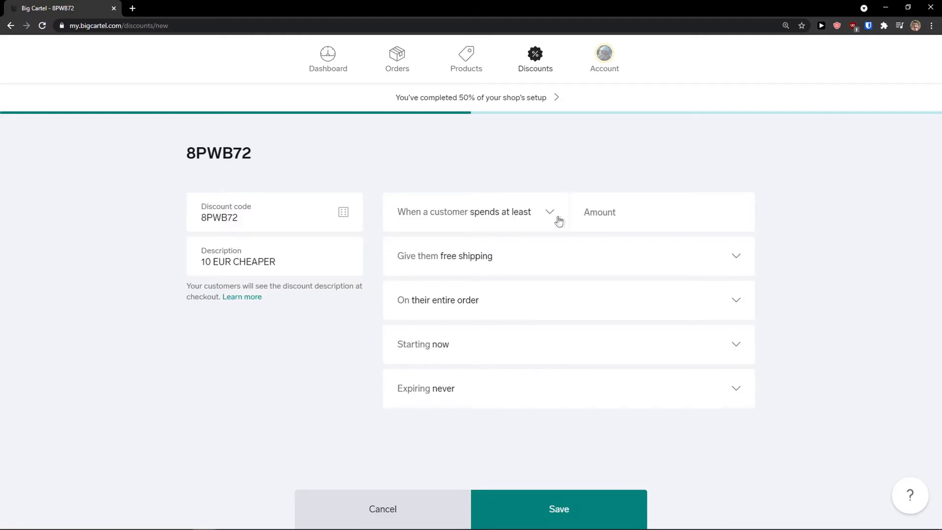
click(592, 214)
click(530, 217)
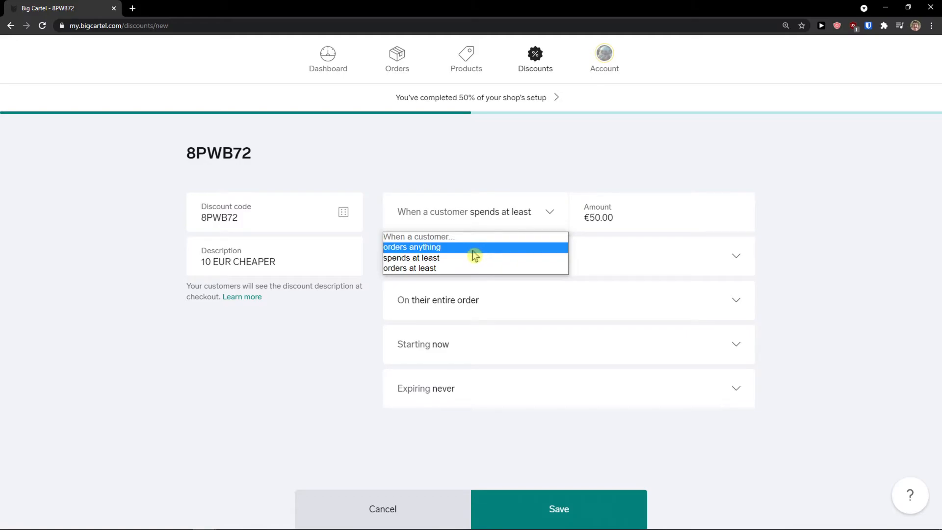
click(626, 250)
Make the reward a flat-rate discount on the entire order, starting now and never expiring
click(549, 255)
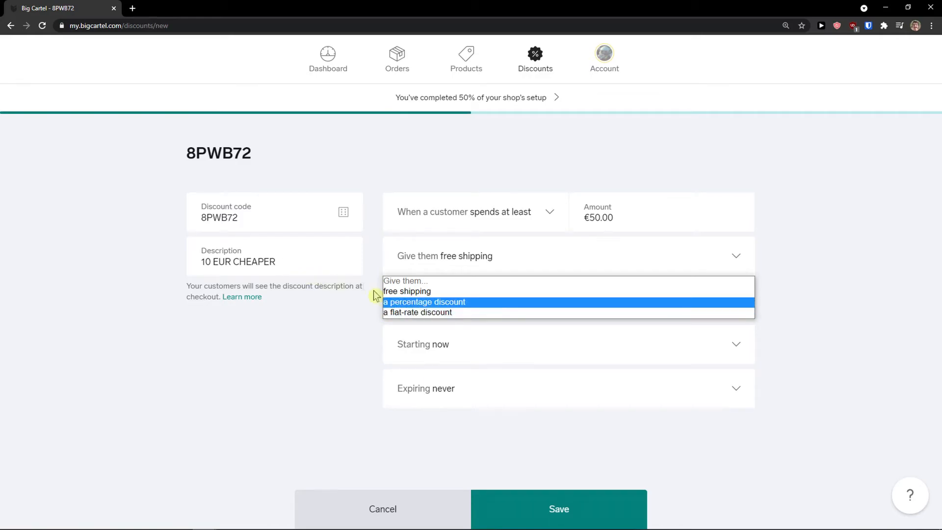
click(438, 316)
click(438, 316)
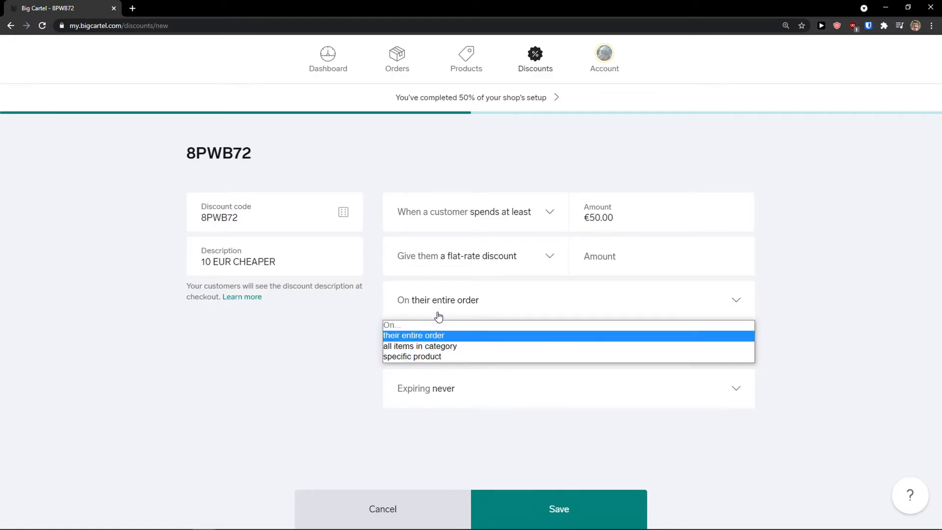
click(367, 334)
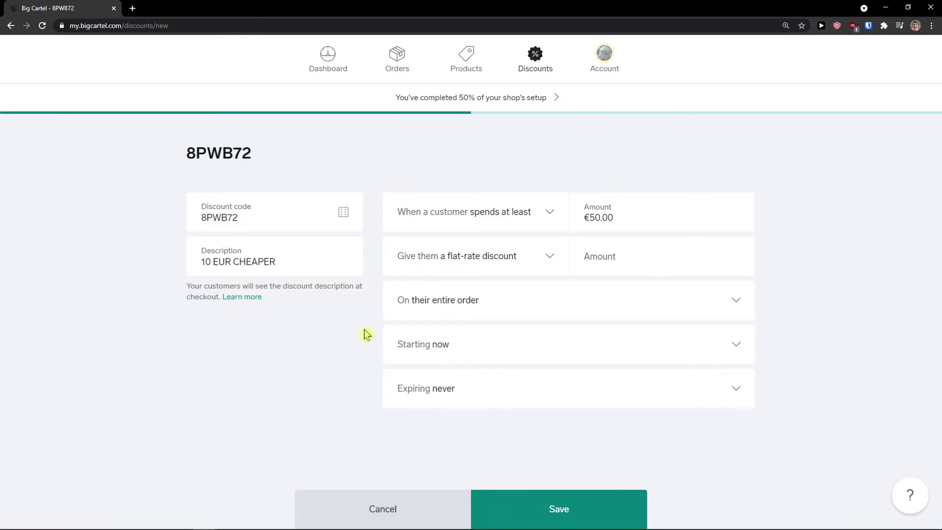
click(446, 343)
click(478, 390)
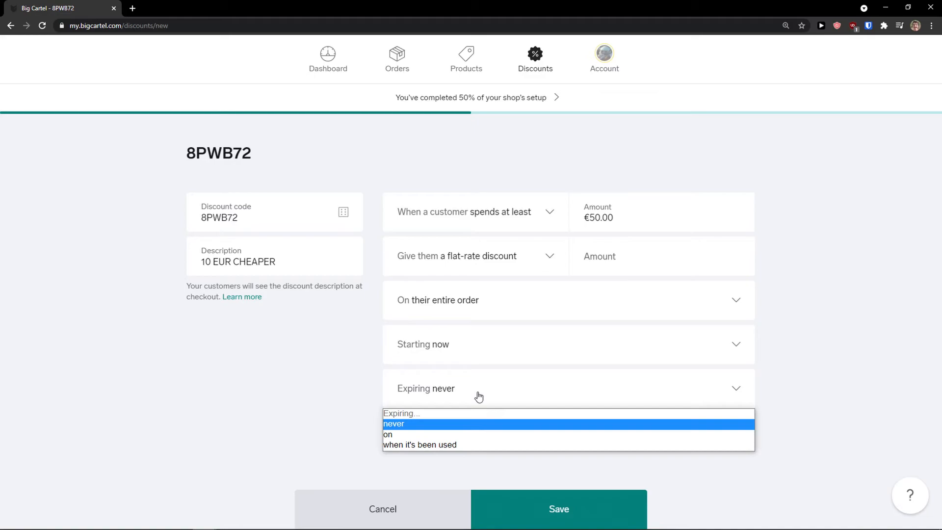
click(478, 396)
Save the discount with a €10.00 flat-rate amount and return to the discounts list
click(590, 504)
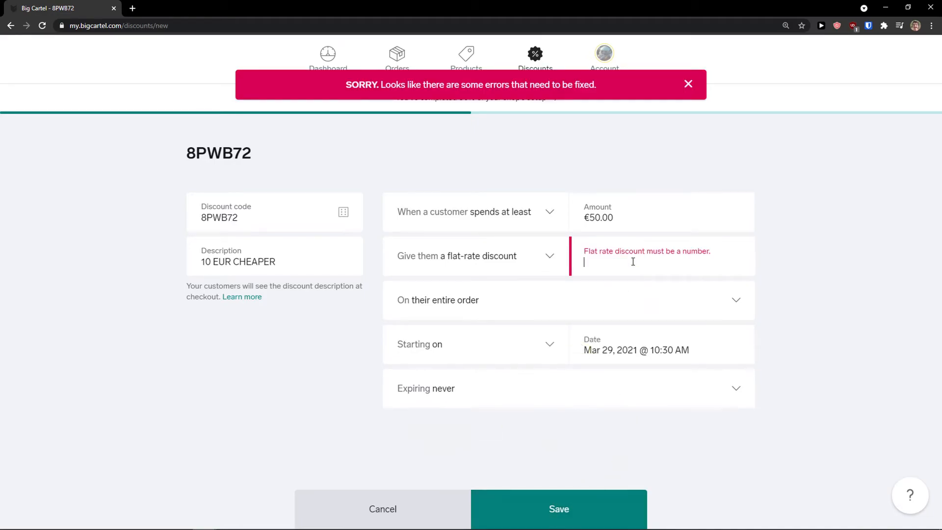
click(752, 262)
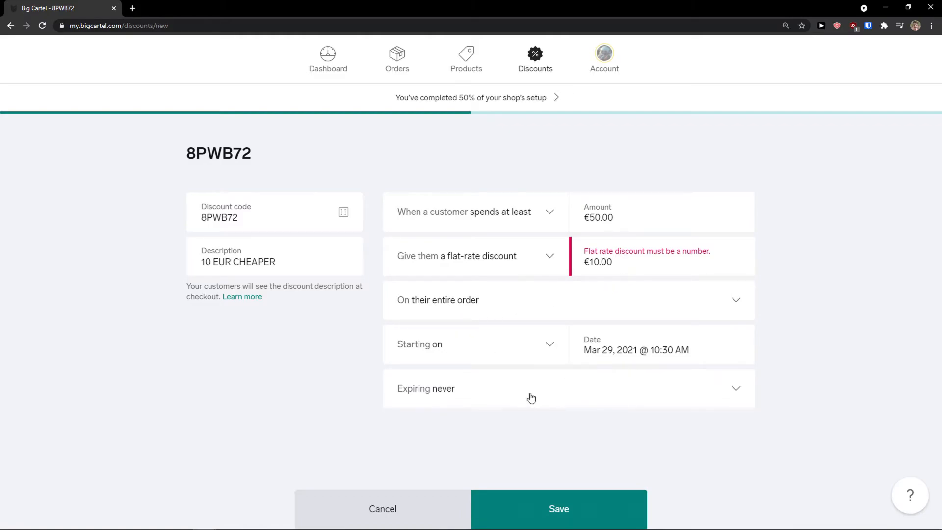
click(601, 506)
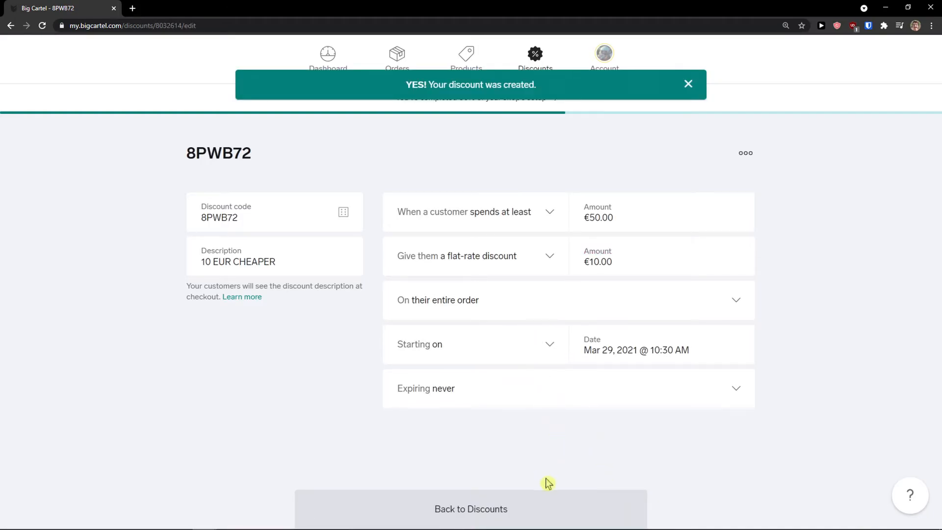
click(542, 500)
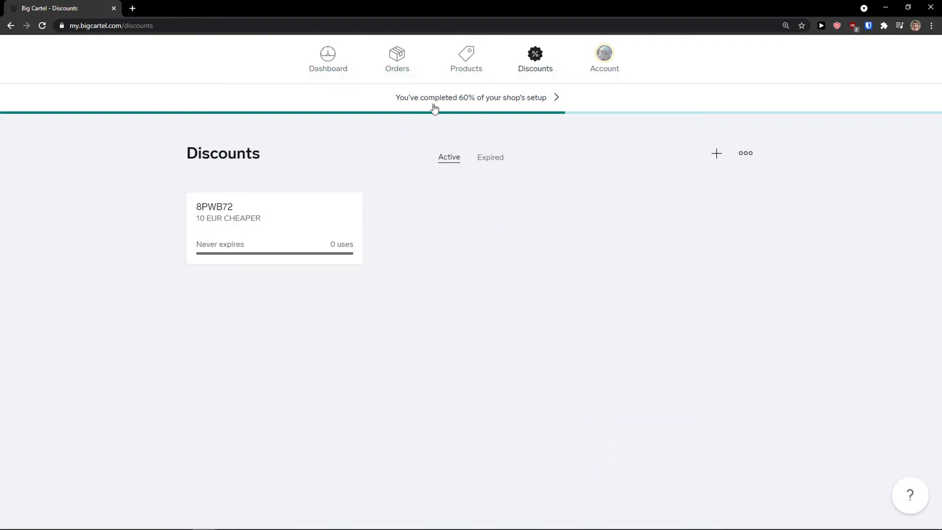
View the Marketing & Promotion Apps help category from the apps and integrations setup step
click(463, 102)
scroll(390, 192, down, 5)
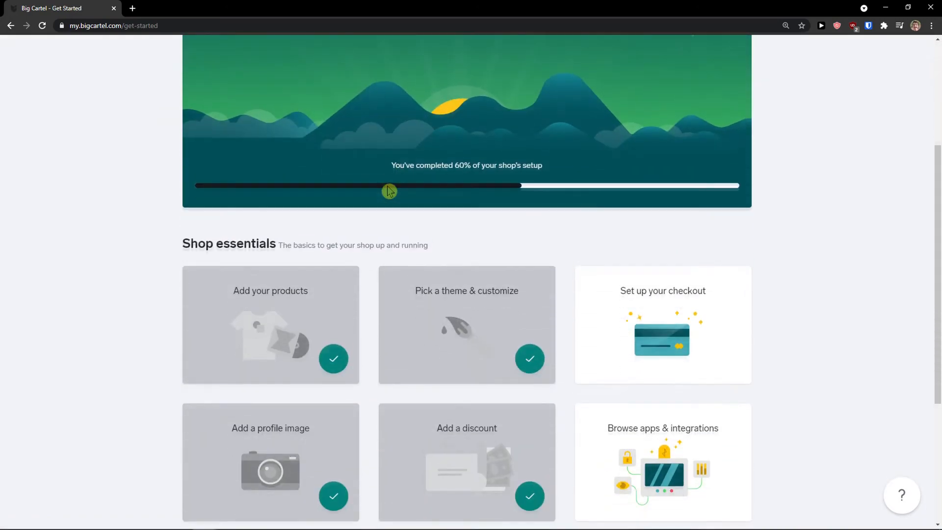
scroll(582, 228, down, 1)
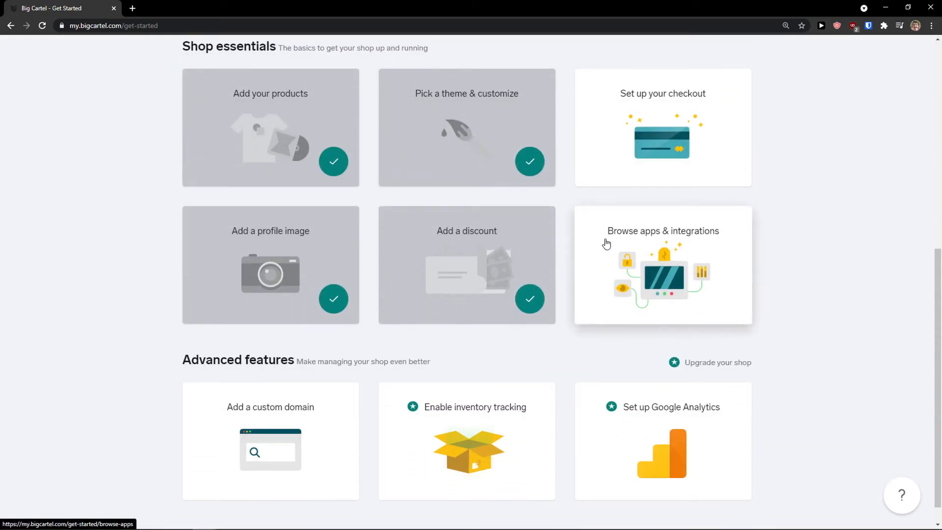
click(606, 243)
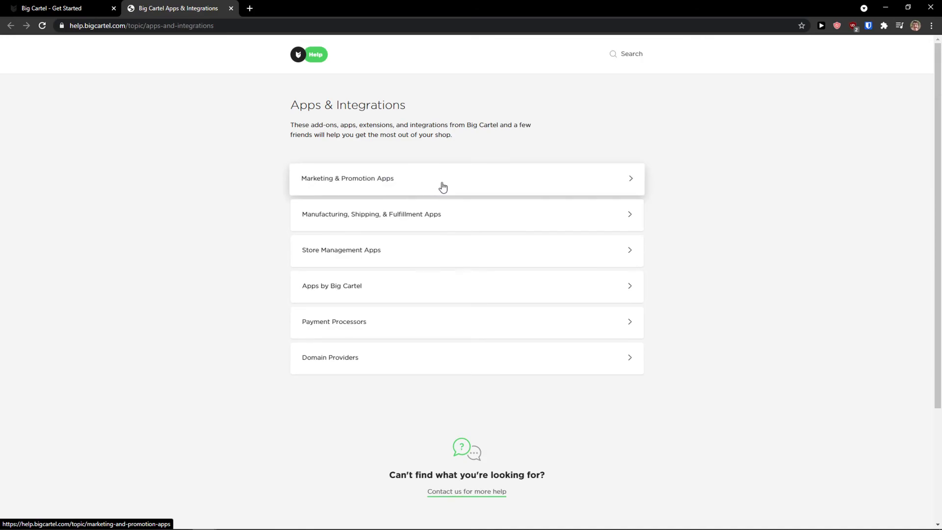
scroll(427, 213, down, 1)
scroll(391, 236, up, 1)
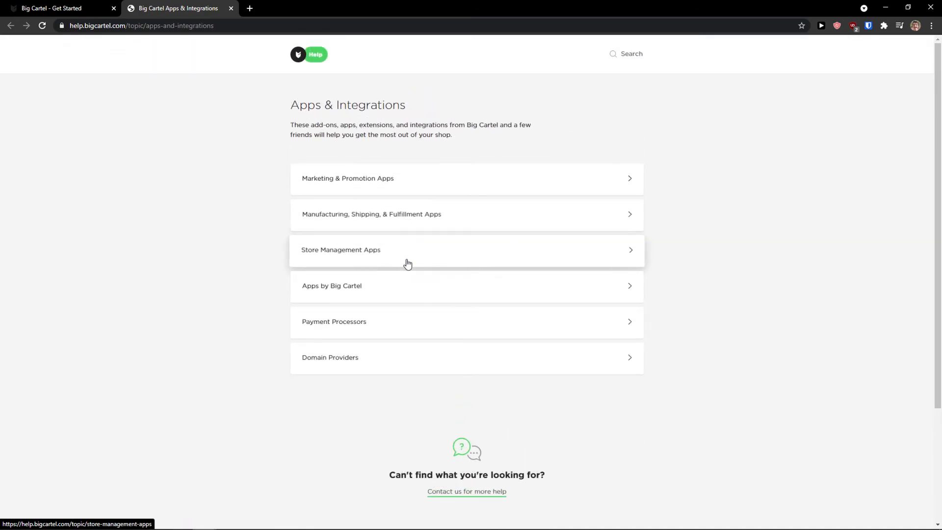
click(389, 179)
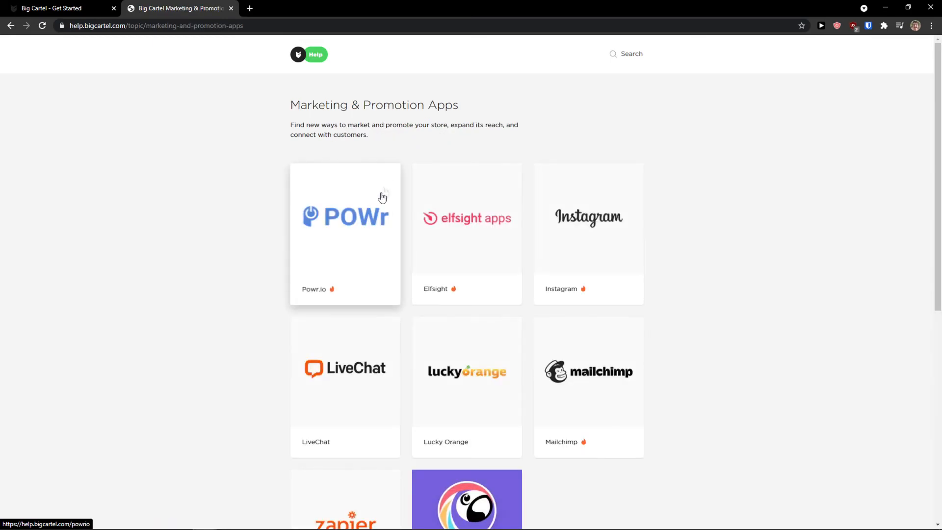
scroll(272, 266, down, 1)
scroll(272, 266, up, 1)
scroll(273, 266, down, 2)
scroll(272, 267, down, 2)
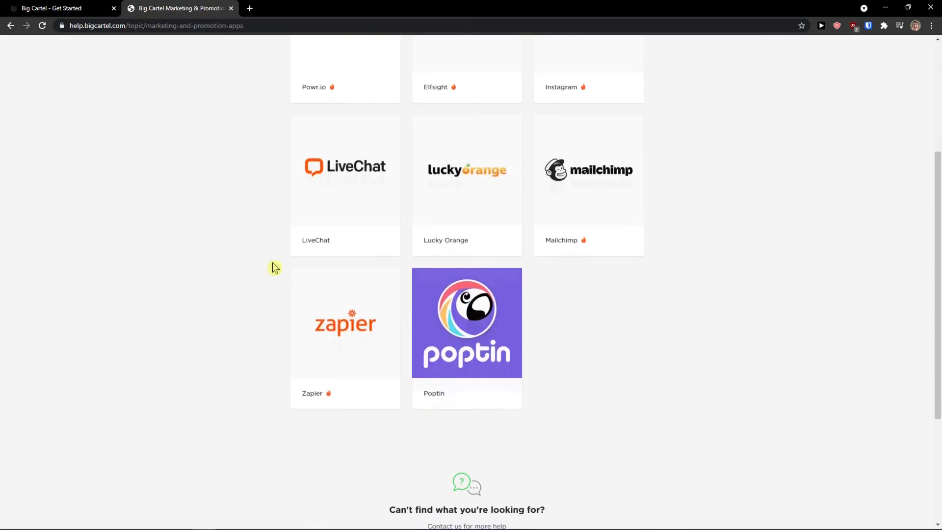
scroll(273, 267, up, 4)
scroll(272, 267, down, 2)
scroll(272, 267, down, 1)
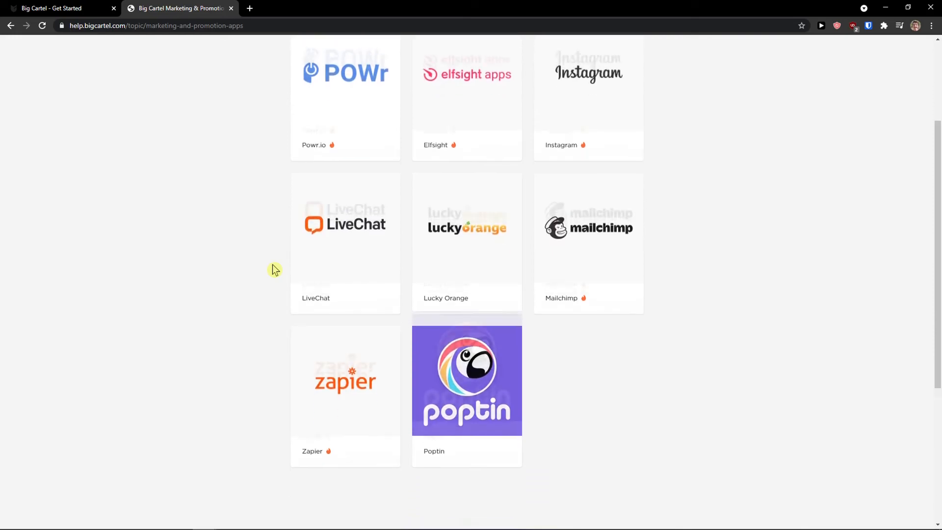
scroll(272, 269, up, 2)
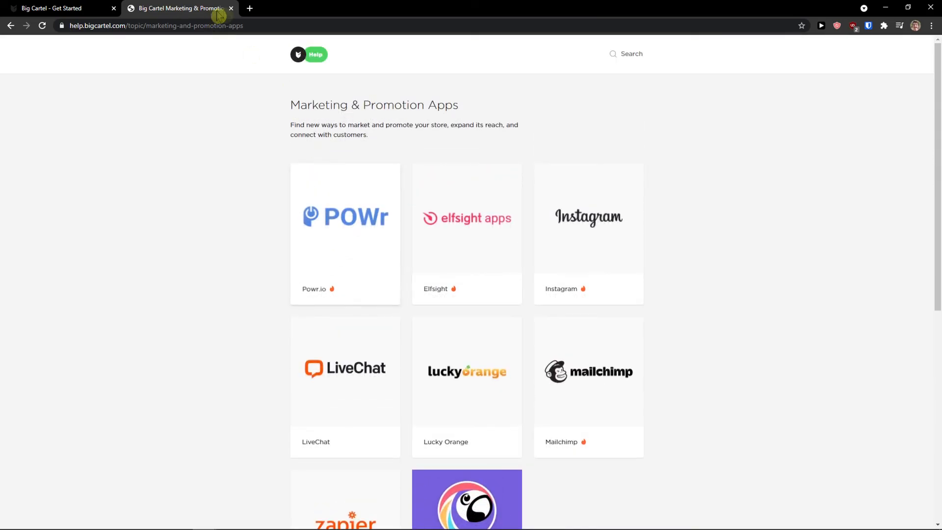
Switch back to the Get Started tab, marking apps and integrations complete
click(249, 8)
drag(252, 9, 125, 154)
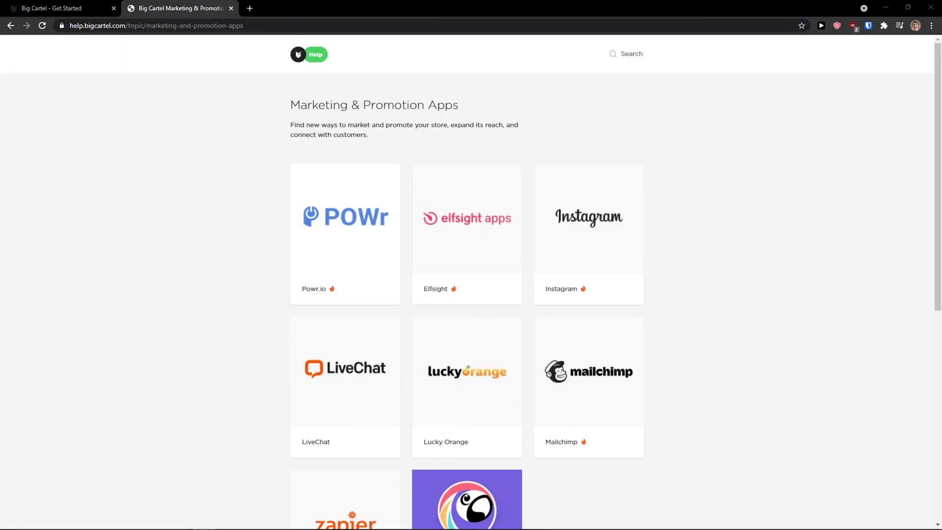
click(60, 8)
scroll(204, 210, down, 5)
scroll(205, 214, down, 2)
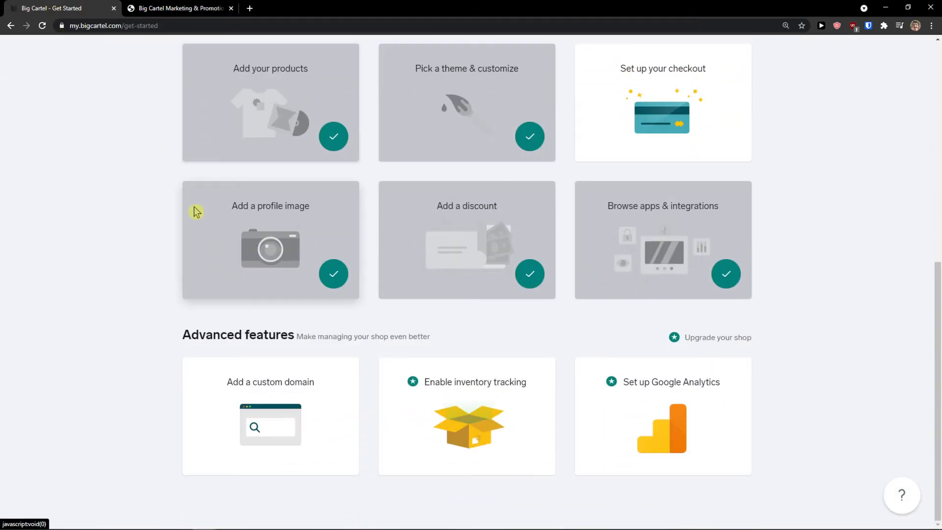
Review the custom domain options from shop settings and finish without adding a domain
click(345, 411)
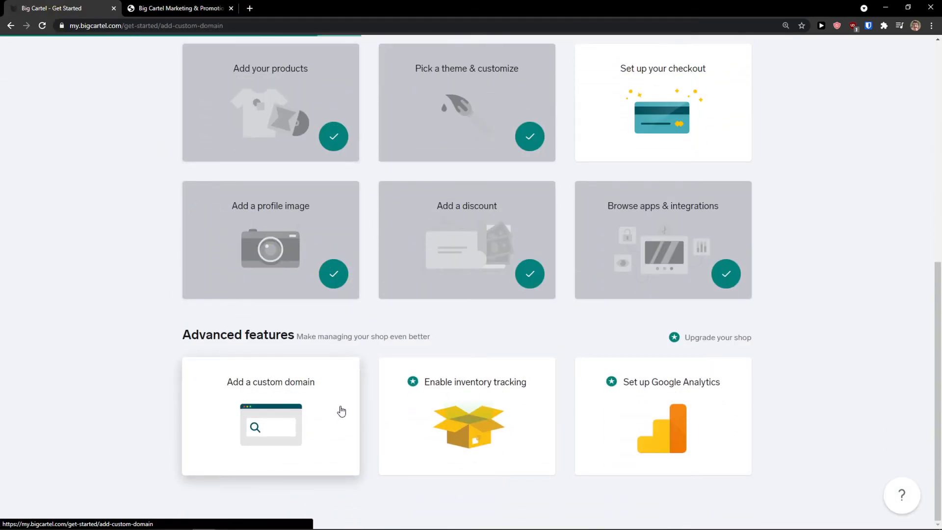
click(526, 329)
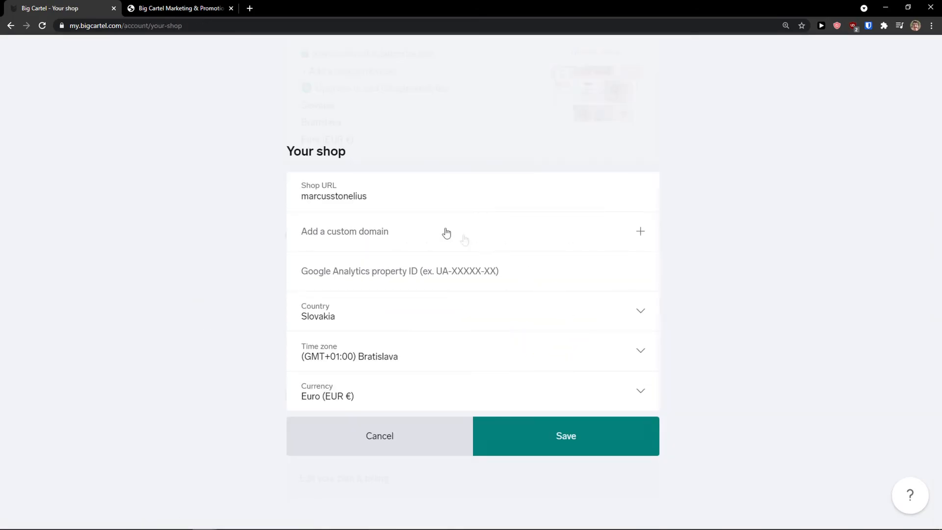
click(387, 235)
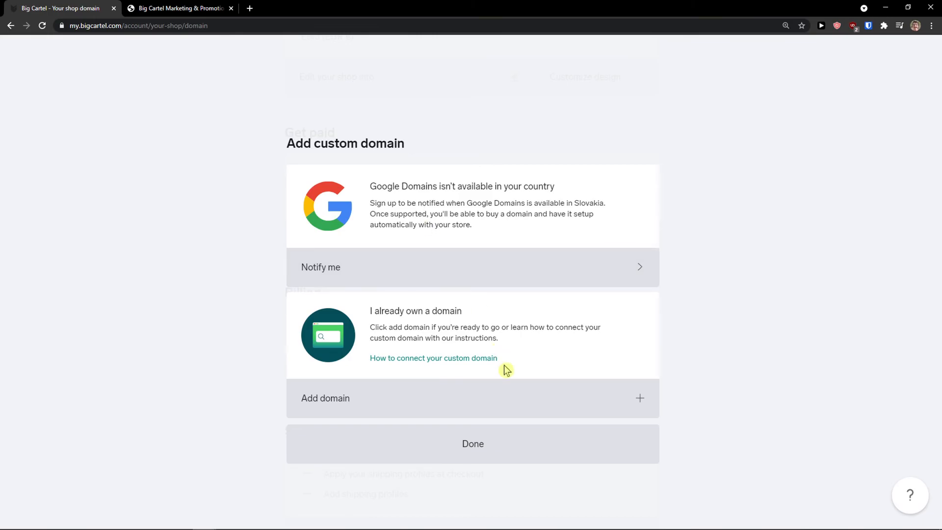
click(549, 440)
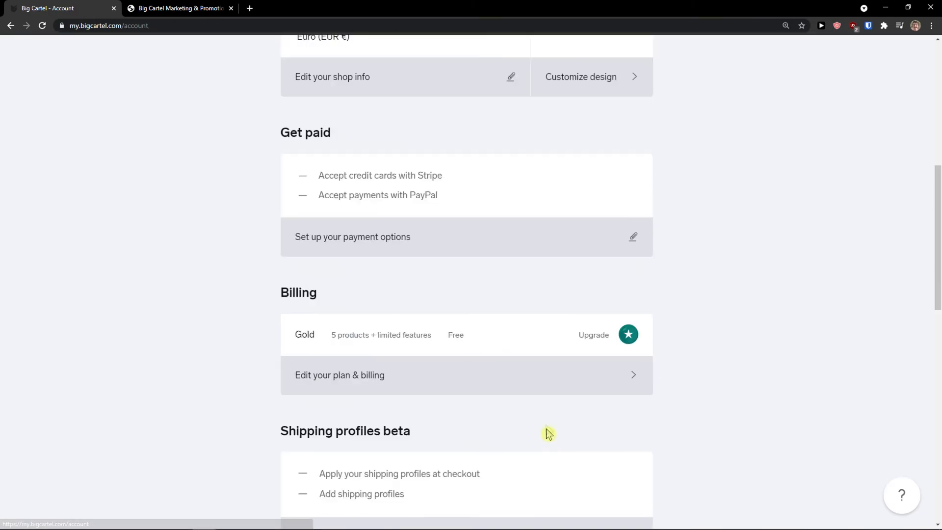
scroll(545, 413, down, 3)
scroll(545, 409, down, 3)
scroll(543, 401, down, 2)
scroll(543, 402, down, 3)
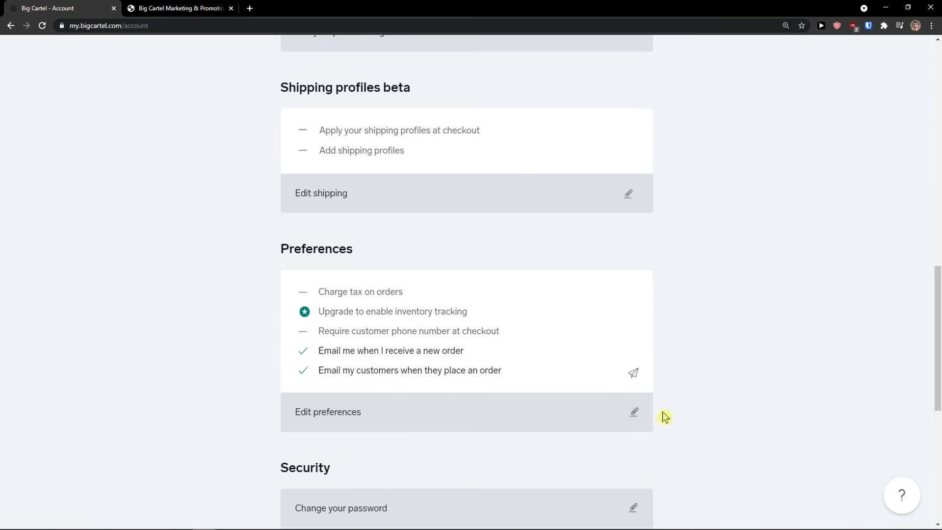
scroll(662, 412, down, 2)
scroll(663, 412, up, 10)
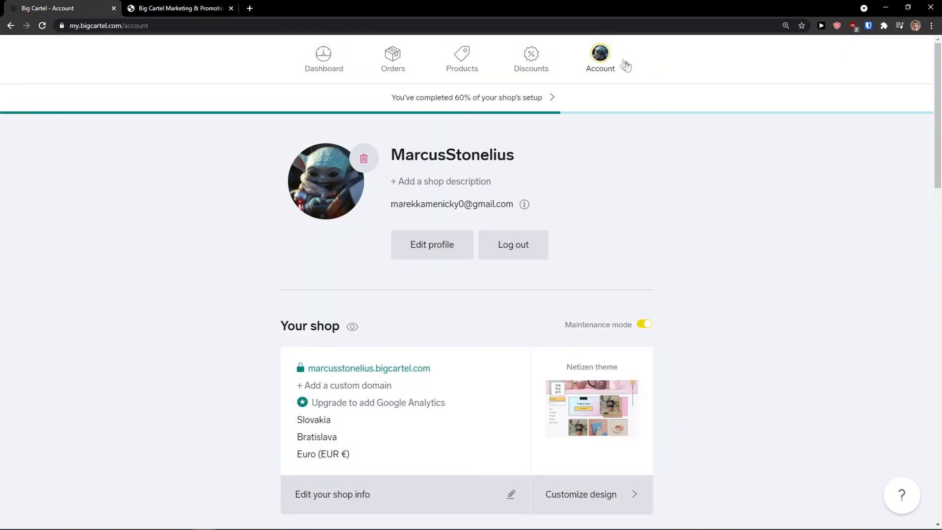
scroll(604, 184, down, 3)
scroll(600, 186, down, 3)
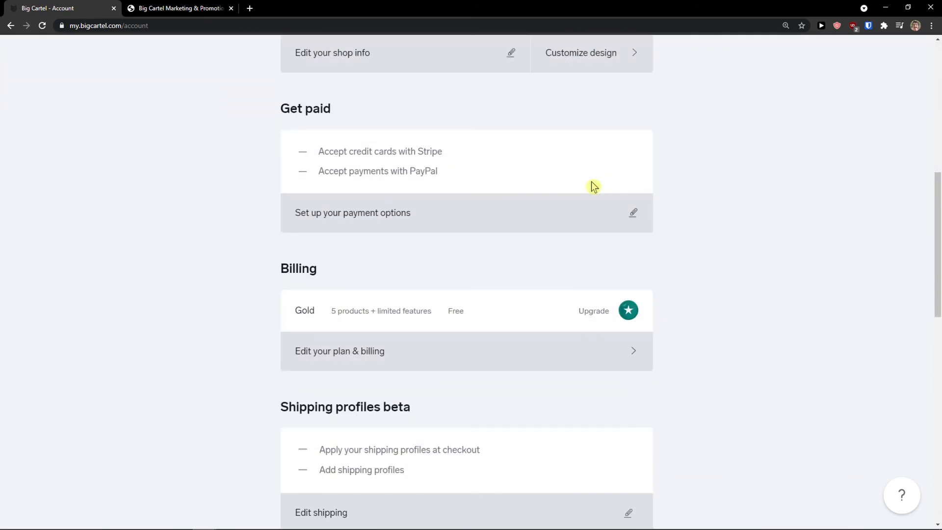
scroll(589, 184, down, 1)
scroll(567, 195, down, 1)
scroll(527, 196, down, 1)
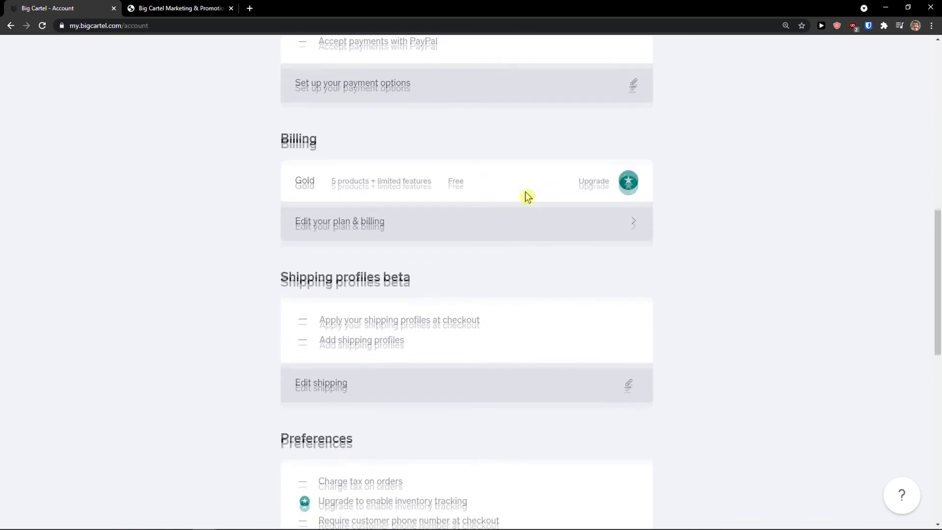
scroll(527, 196, down, 1)
scroll(525, 196, down, 1)
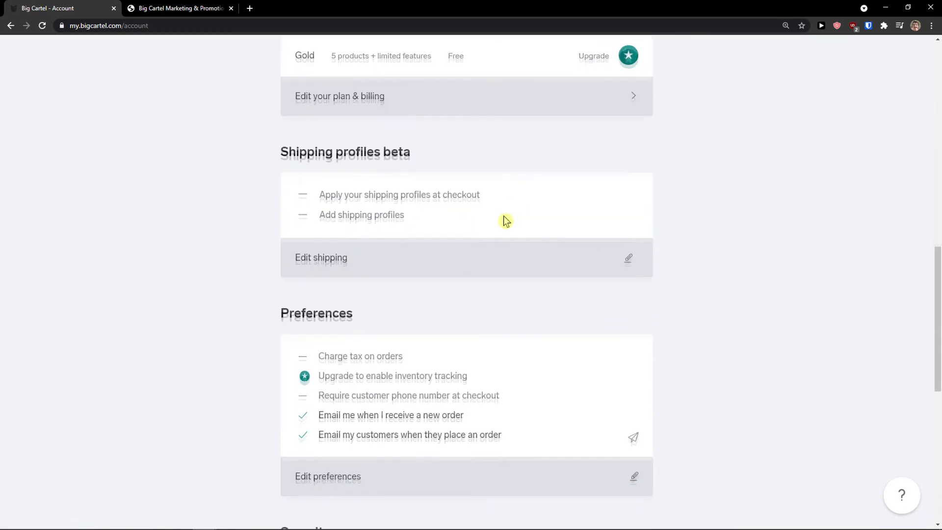
scroll(523, 195, down, 1)
scroll(504, 220, down, 1)
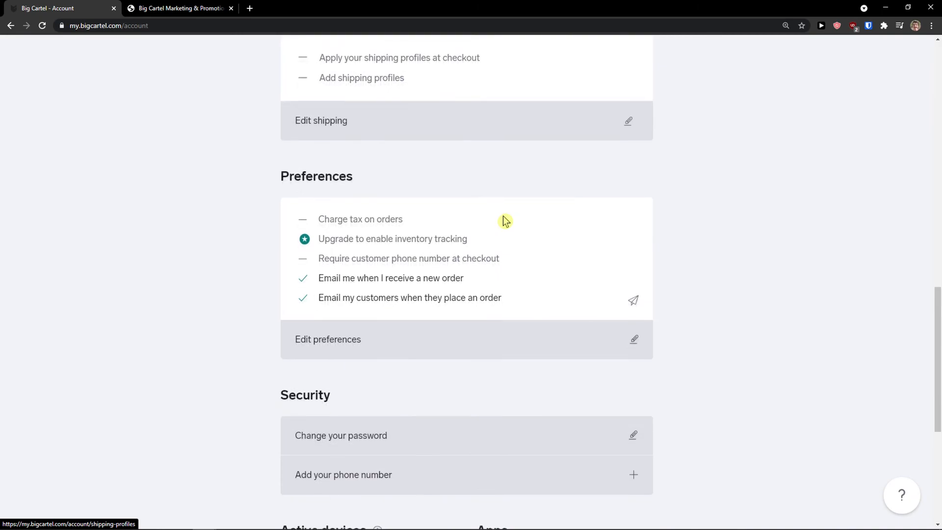
scroll(504, 218, down, 1)
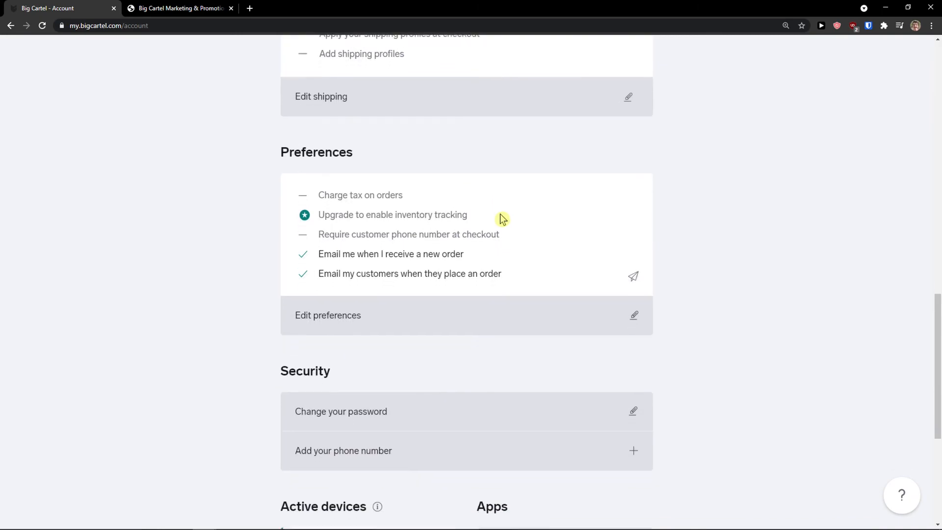
scroll(503, 217, down, 1)
scroll(501, 215, down, 1)
scroll(499, 213, up, 1)
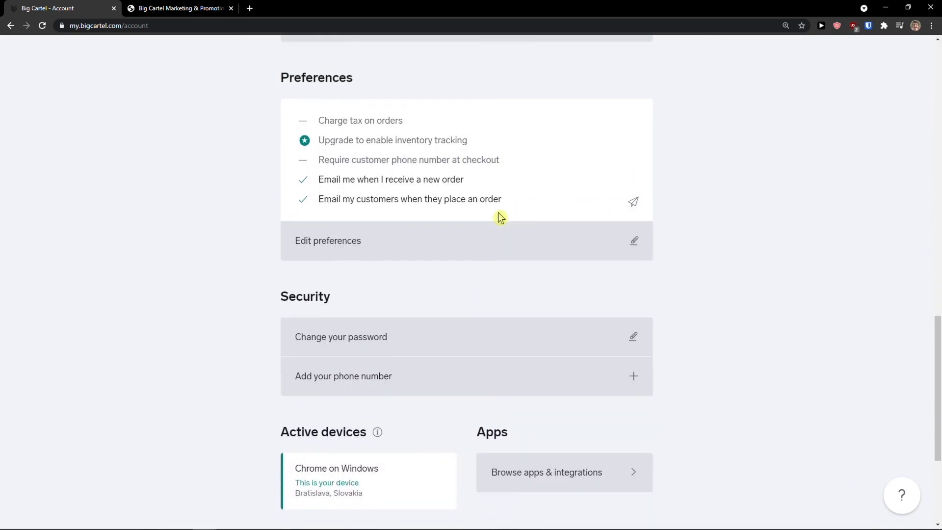
scroll(498, 213, up, 2)
scroll(498, 217, up, 3)
scroll(493, 220, up, 1)
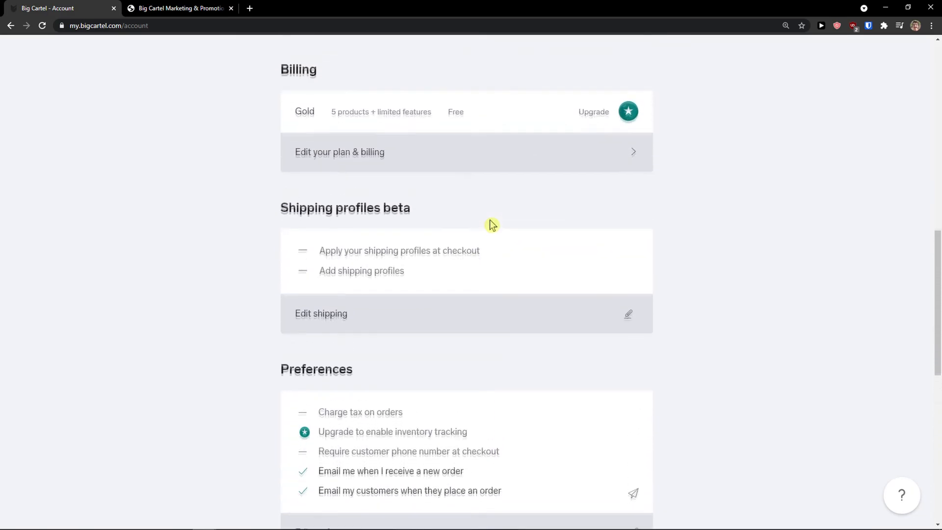
scroll(490, 220, up, 1)
scroll(489, 220, up, 2)
scroll(489, 220, up, 4)
scroll(490, 220, up, 4)
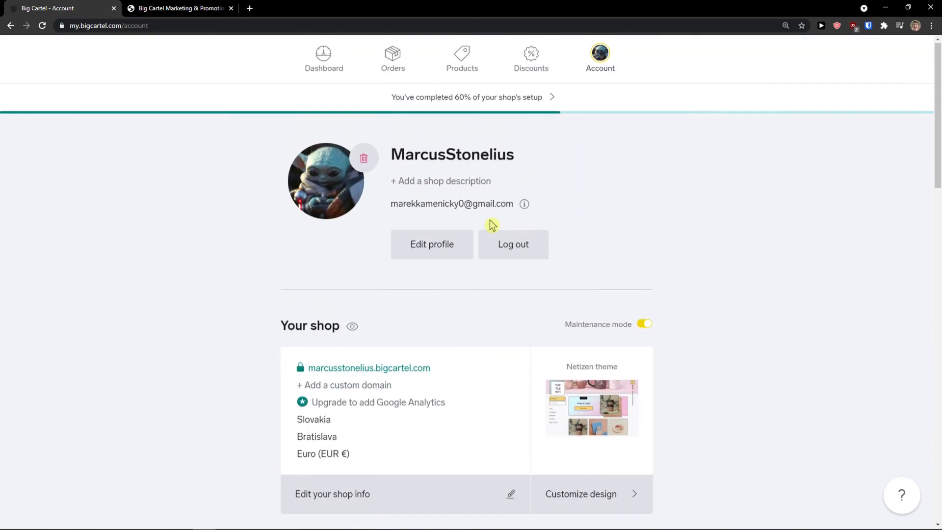
Return to the shop dashboard showing setup 60% complete
click(324, 62)
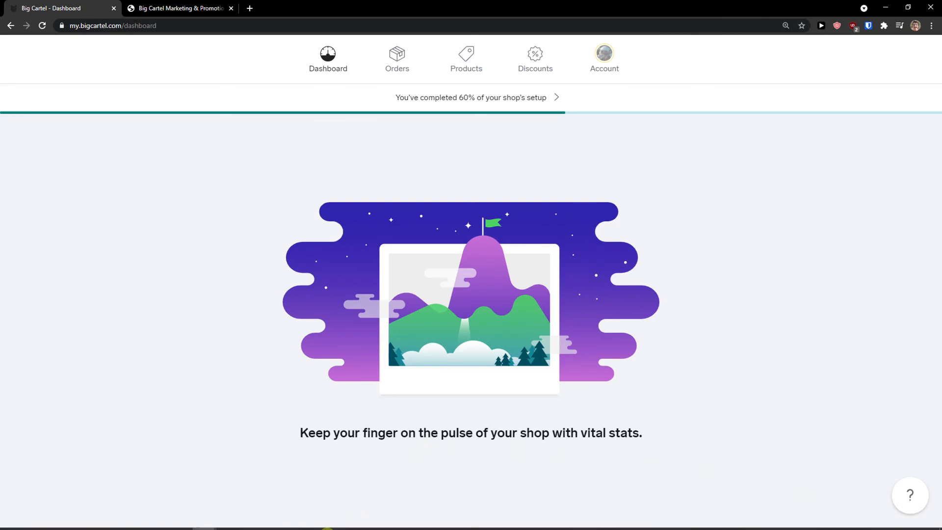
click(324, 521)
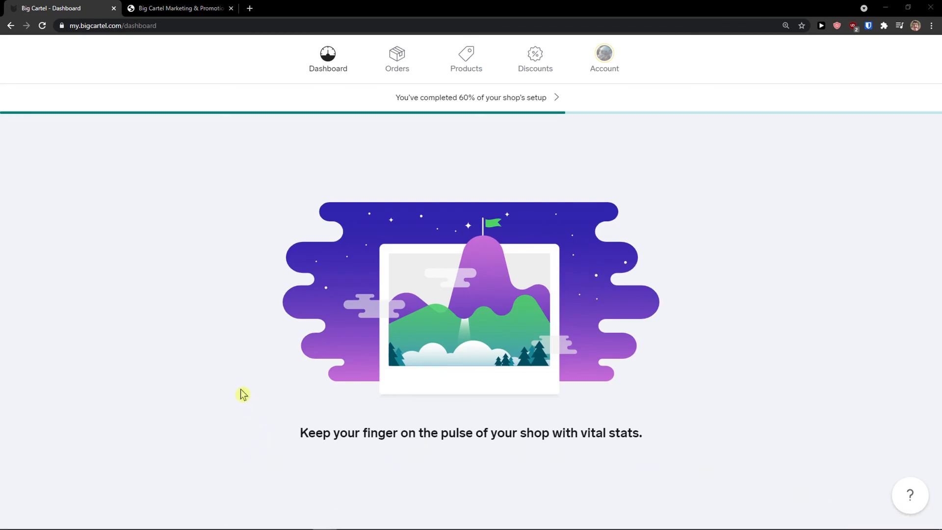